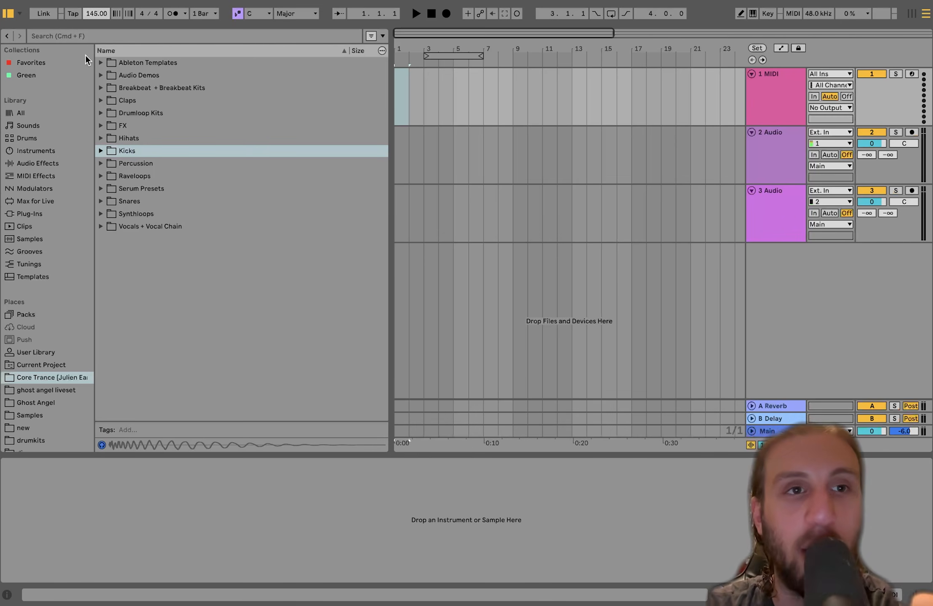
- Audition the samples in the Kicks folder one after another, ending on 909 kick 9.wav
{"action": "left_click", "coordinate": [102, 151]}
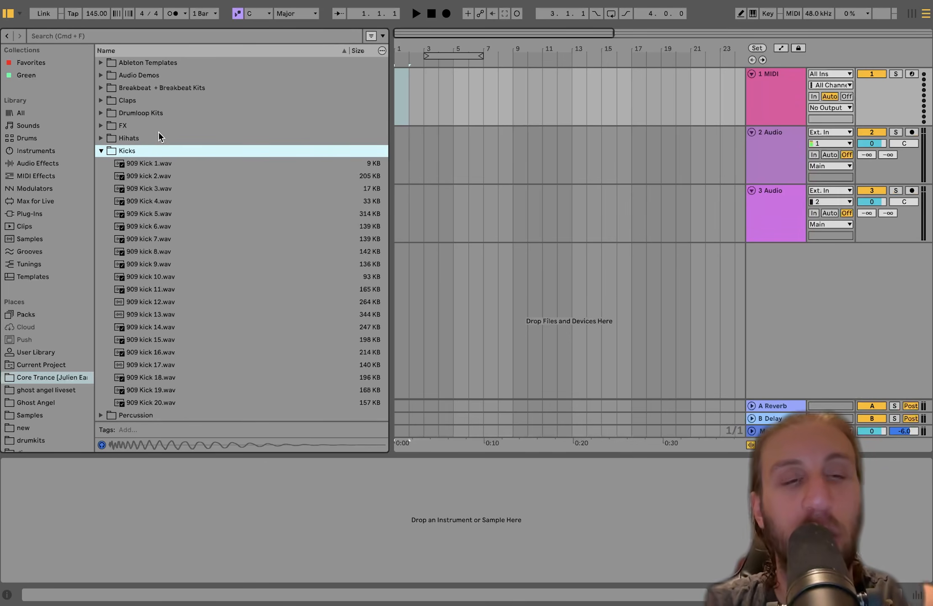
{"action": "key", "text": "Down"}
{"action": "key", "text": "Down"}
{"action": "key", "text": "Down"}
{"action": "key", "text": "Down"}
{"action": "key", "text": "Down"}
{"action": "key", "text": "Down"}
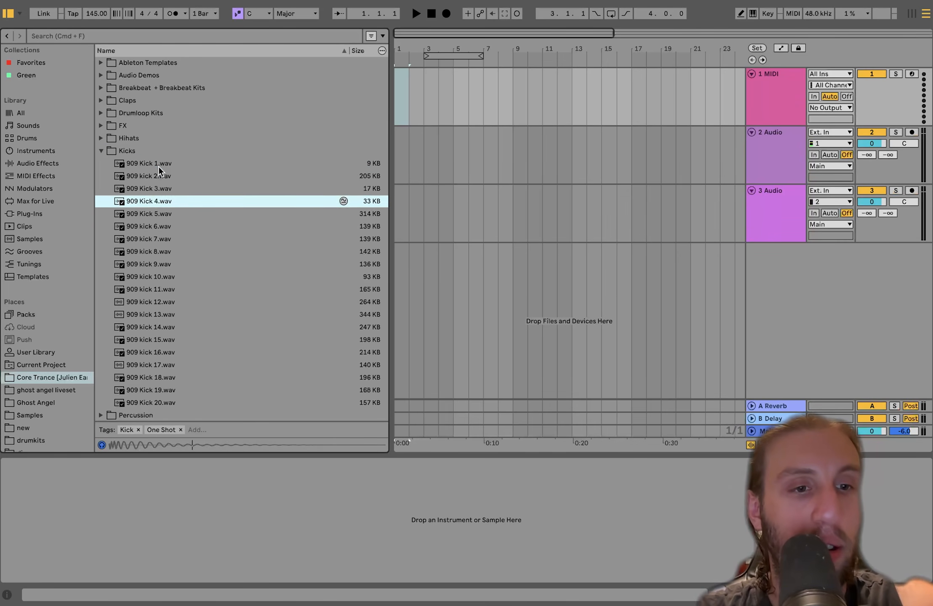
{"action": "key", "text": "Down"}
{"action": "key", "text": "Down"}
{"action": "key", "text": "Down"}
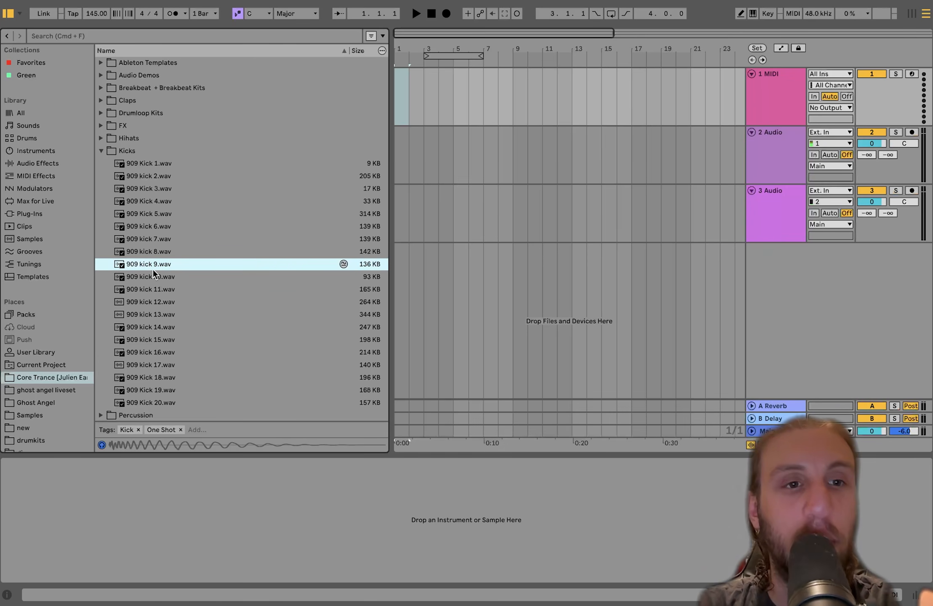
- Load 909 kick 9.wav onto the first MIDI track, enable the computer MIDI keyboard and test the kick
{"action": "left_click", "coordinate": [782, 88]}
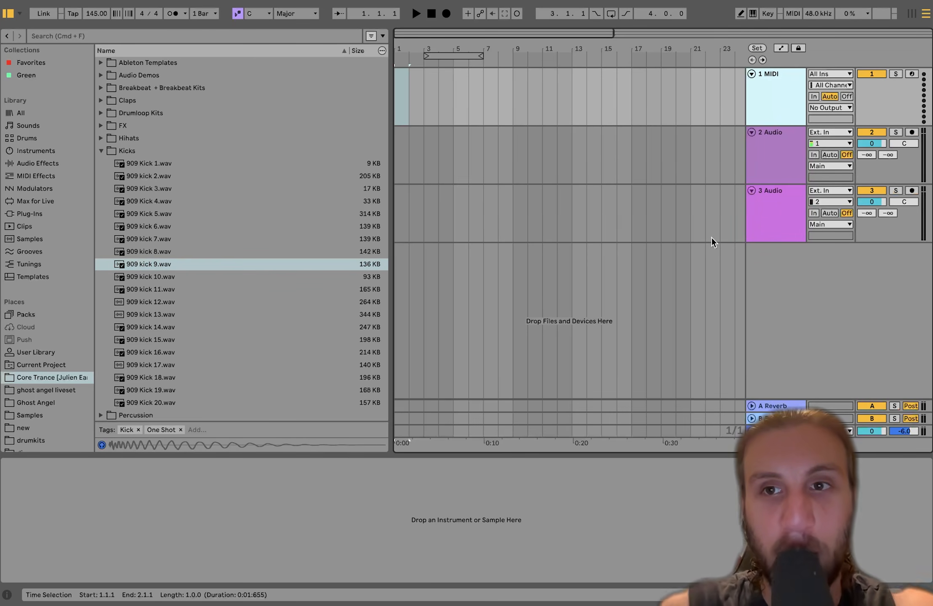
{"action": "right_click", "coordinate": [791, 296]}
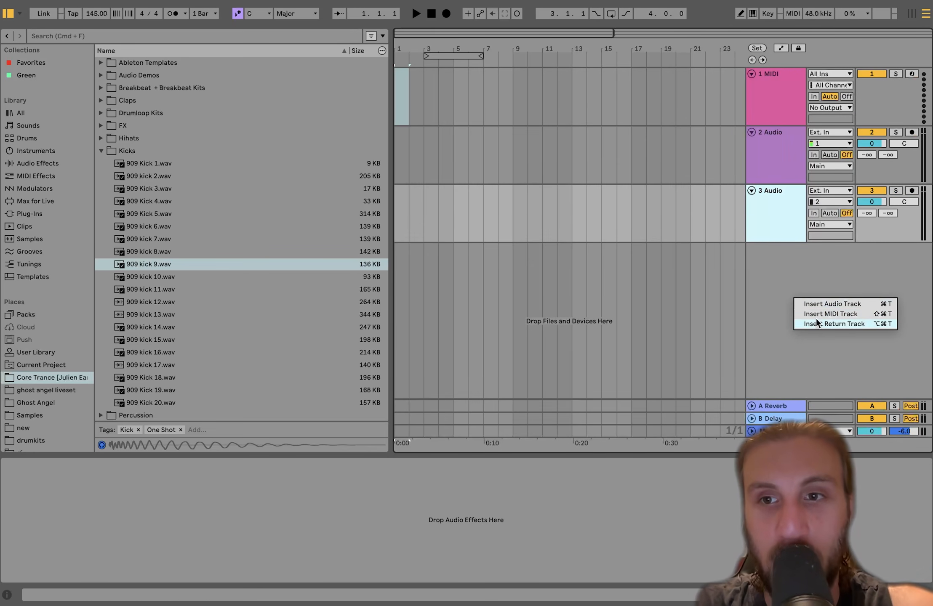
{"action": "left_click", "coordinate": [786, 122]}
{"action": "left_click", "coordinate": [751, 107]}
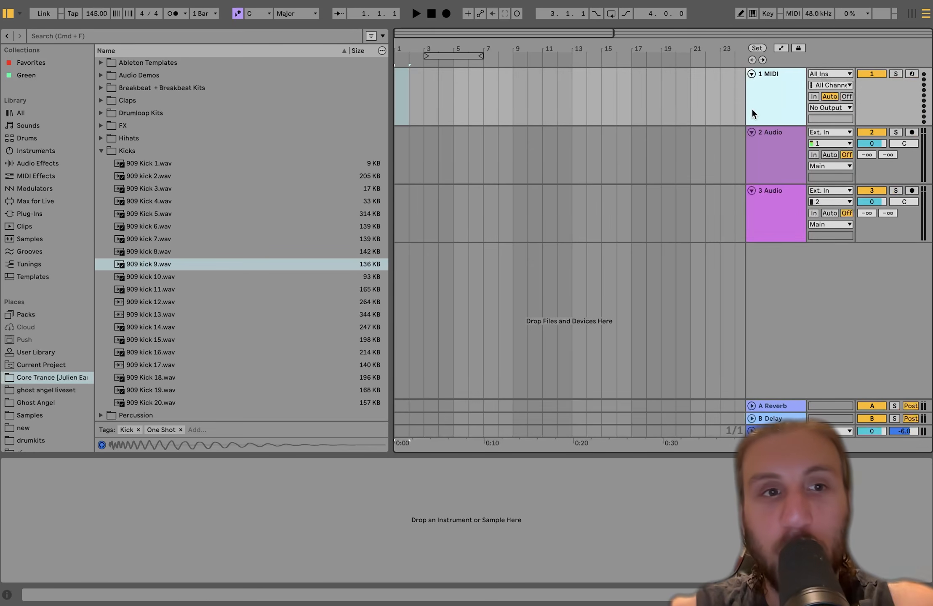
{"action": "left_click_drag", "start_coordinate": [156, 264], "coordinate": [92, 503]}
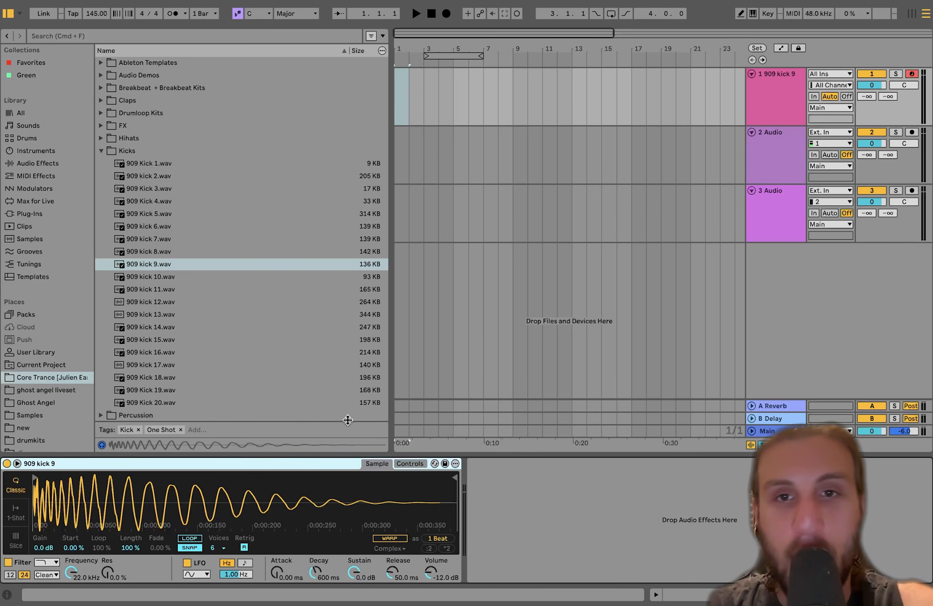
{"action": "key", "text": "m"}
{"action": "key", "text": "a"}
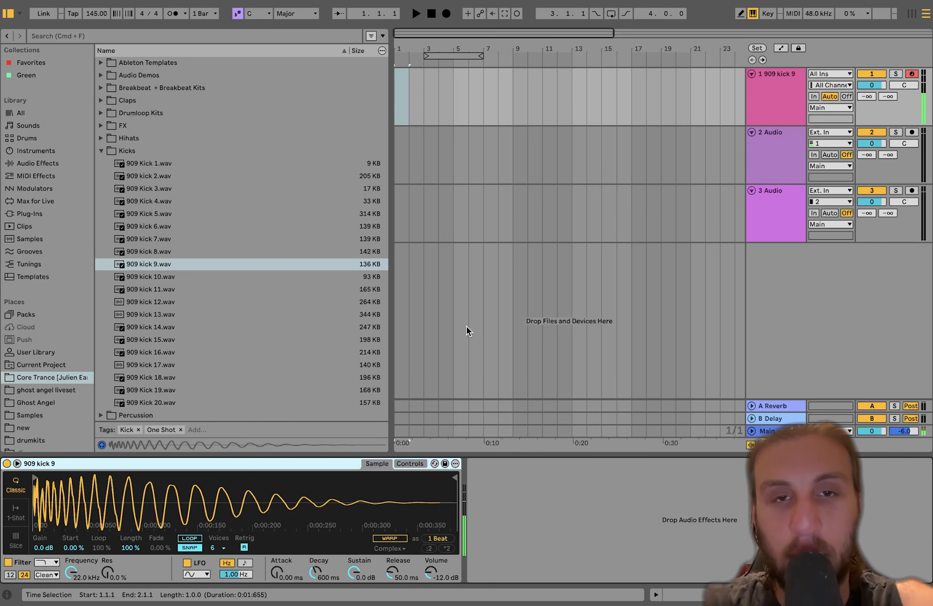
- Insert an empty one-bar MIDI clip at bar 1 of the kick track and enable note preview in its editor
{"action": "right_click", "coordinate": [400, 87]}
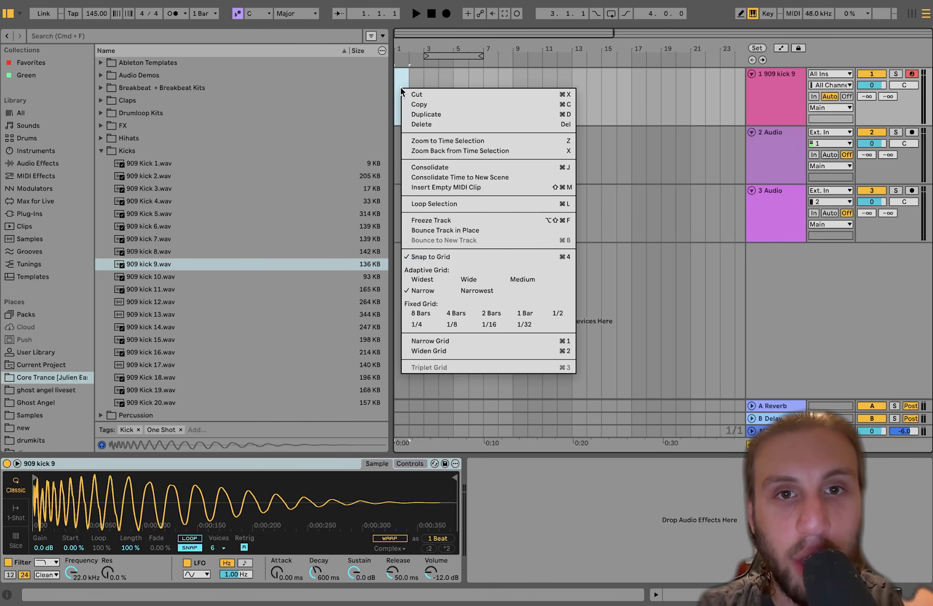
{"action": "left_click", "coordinate": [430, 188]}
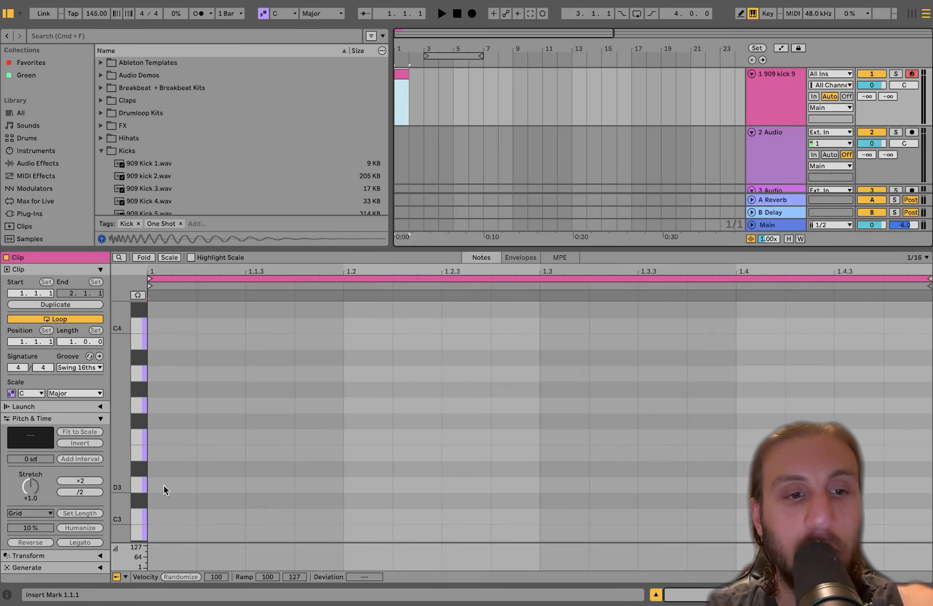
{"action": "left_click", "coordinate": [141, 520]}
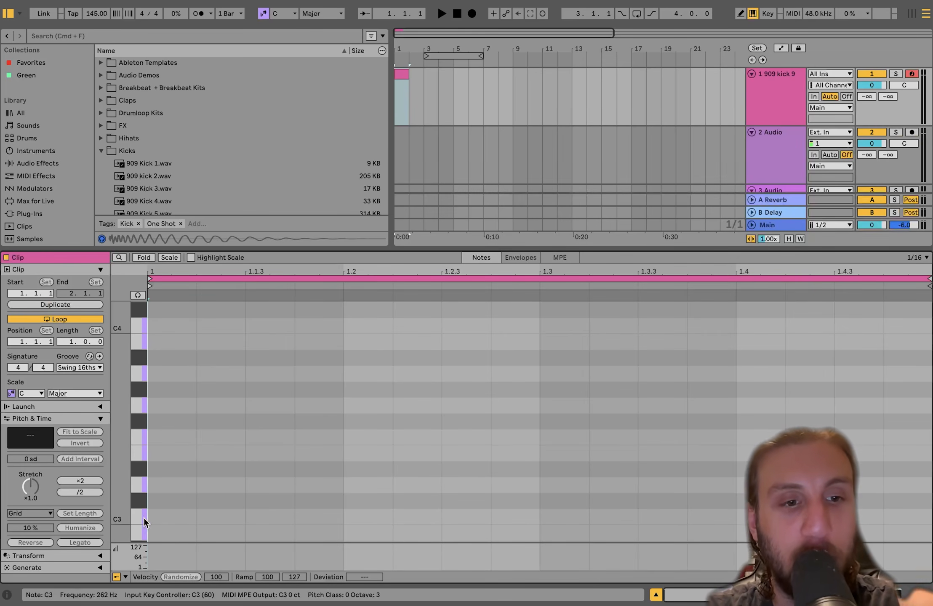
{"action": "left_click", "coordinate": [138, 295]}
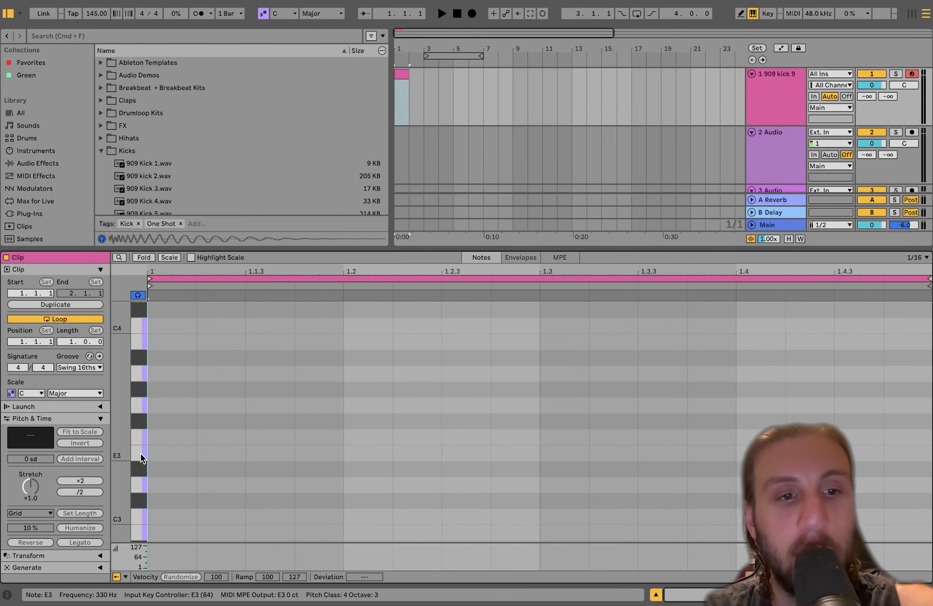
{"action": "left_click", "coordinate": [140, 515]}
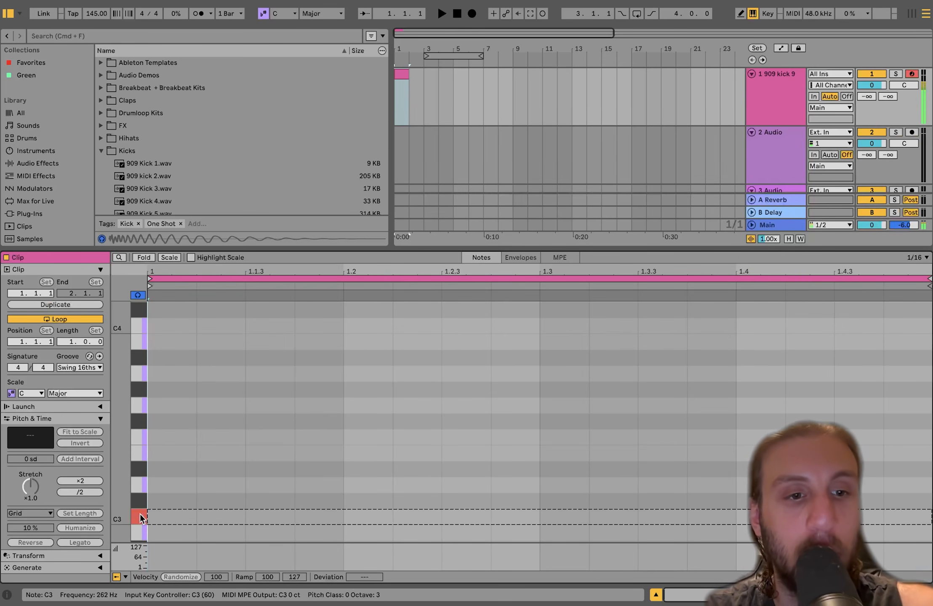
- Fill the bar with four one-beat C3 notes by lengthening one note and duplicating it three times, and play the pattern
{"action": "left_click", "coordinate": [177, 517]}
{"action": "double_click", "coordinate": [178, 517]}
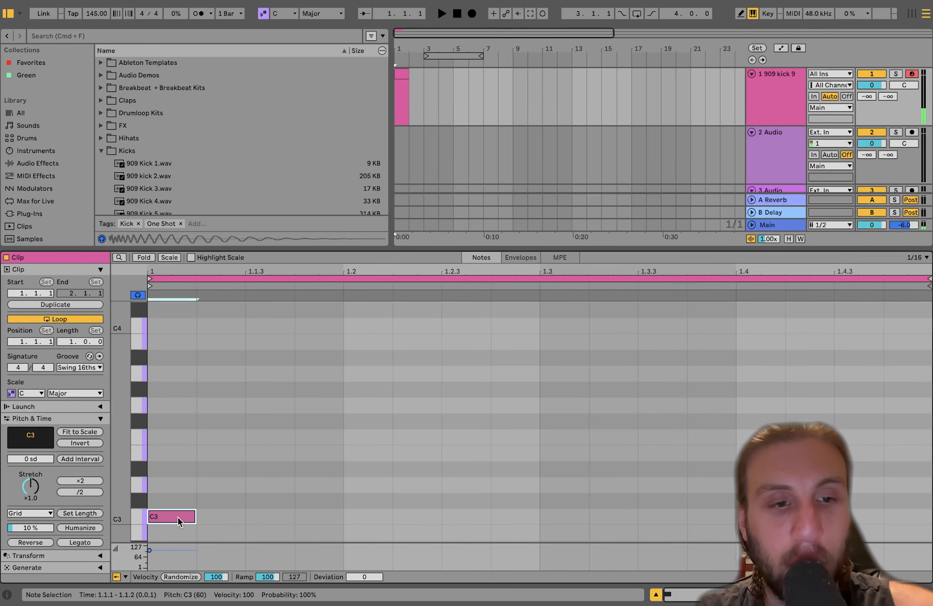
{"action": "key", "text": "Right"}
{"action": "key", "text": "Right"}
{"action": "key", "text": "Left"}
{"action": "key", "text": "Left"}
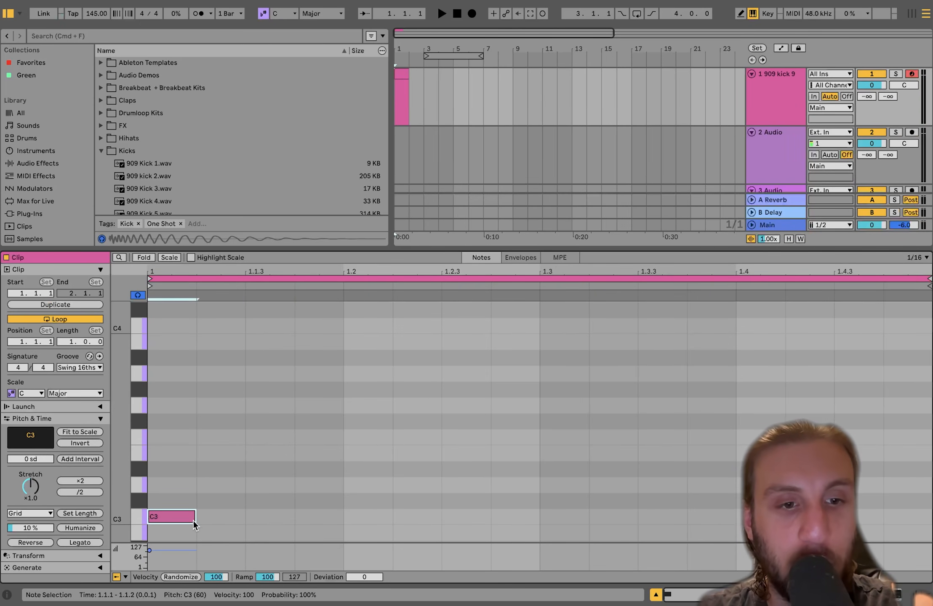
{"action": "left_click_drag", "start_coordinate": [194, 520], "coordinate": [343, 520]}
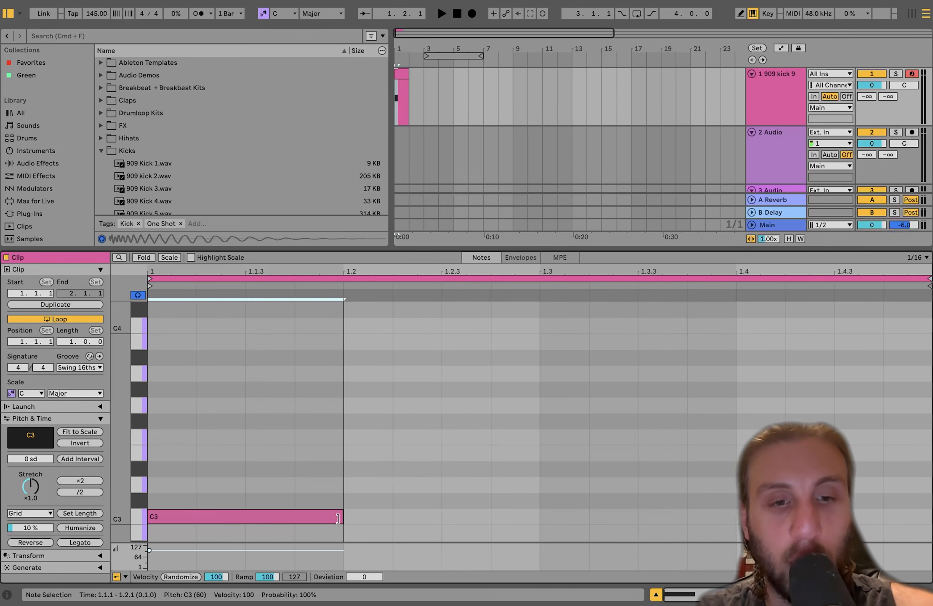
{"action": "key", "text": "super+d"}
{"action": "key", "text": "super+d"}
{"action": "key", "text": "super+d"}
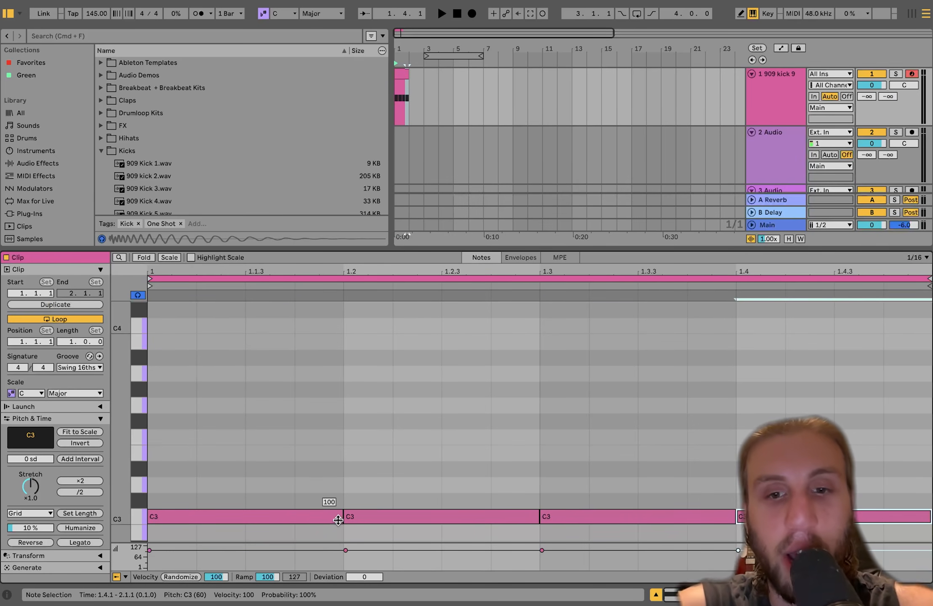
{"action": "key", "text": "space"}
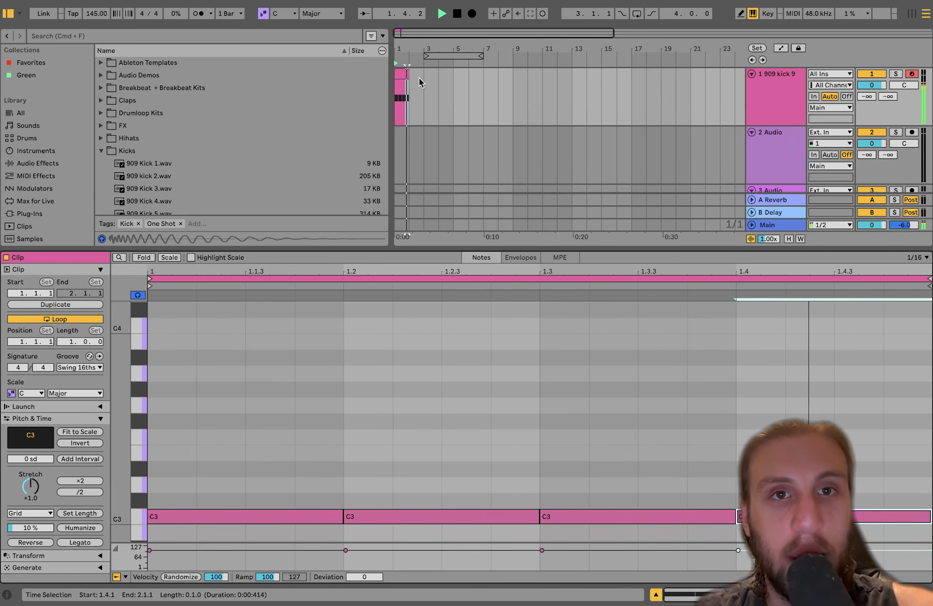
{"action": "key", "text": "space"}
- Extend the kick clip to eight bars and loop playback over its full length
{"action": "left_click_drag", "start_coordinate": [405, 72], "coordinate": [514, 73]}
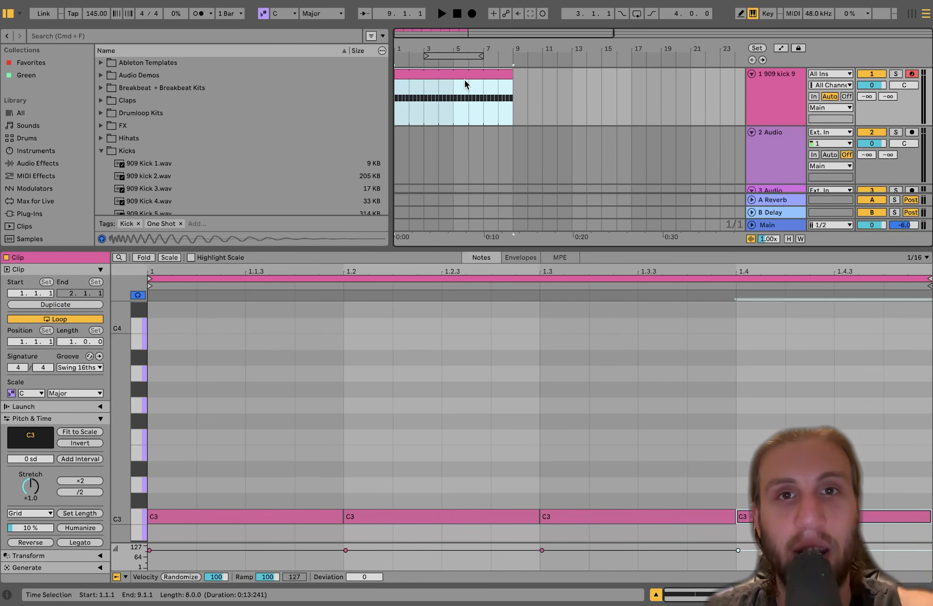
{"action": "key", "text": "super+l"}
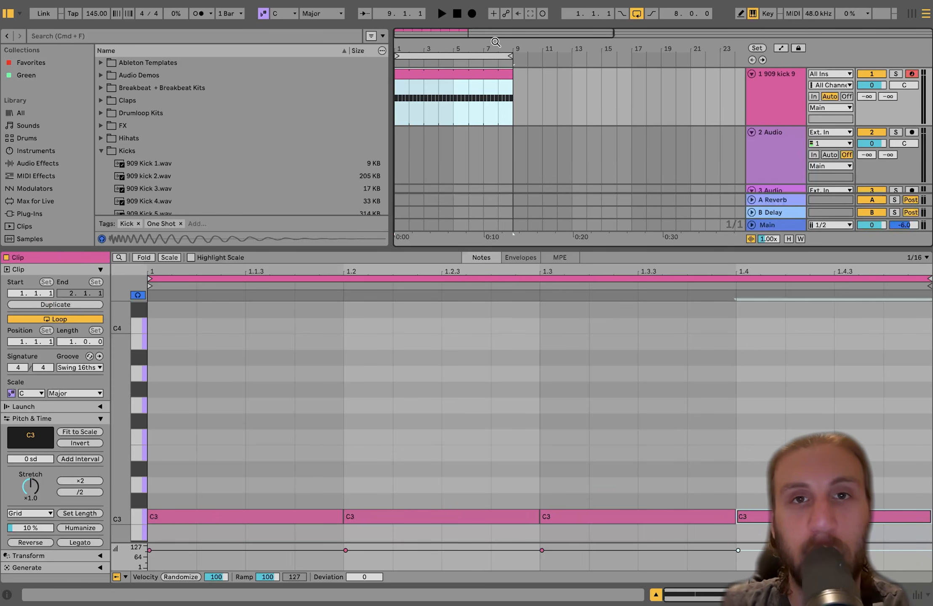
{"action": "key", "text": "space"}
- Add a new MIDI track below the kick in place of the two audio tracks and load Operator onto it
{"action": "left_click", "coordinate": [793, 85]}
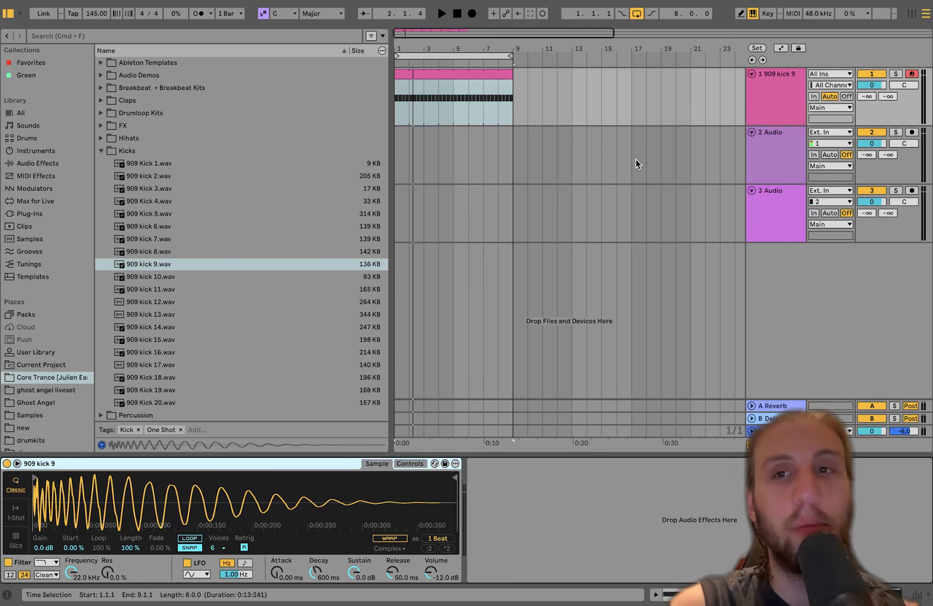
{"action": "right_click", "coordinate": [768, 274]}
{"action": "left_click", "coordinate": [790, 289]}
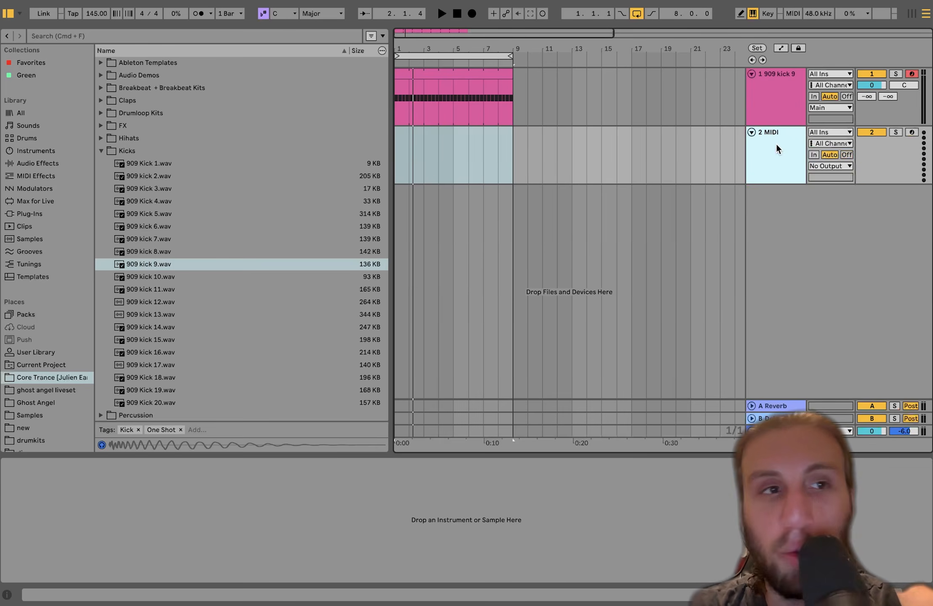
{"action": "left_click", "coordinate": [36, 151]}
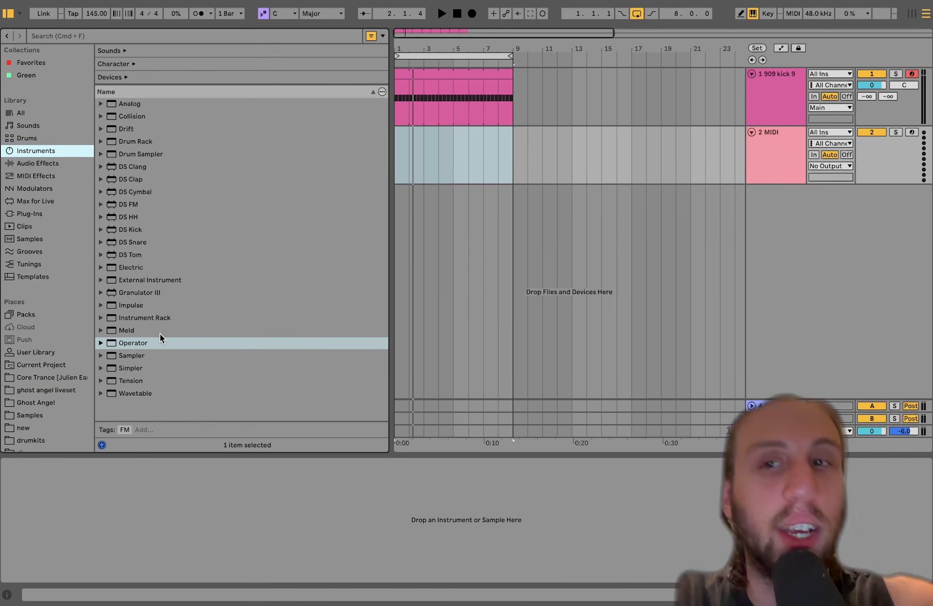
{"action": "double_click", "coordinate": [131, 343]}
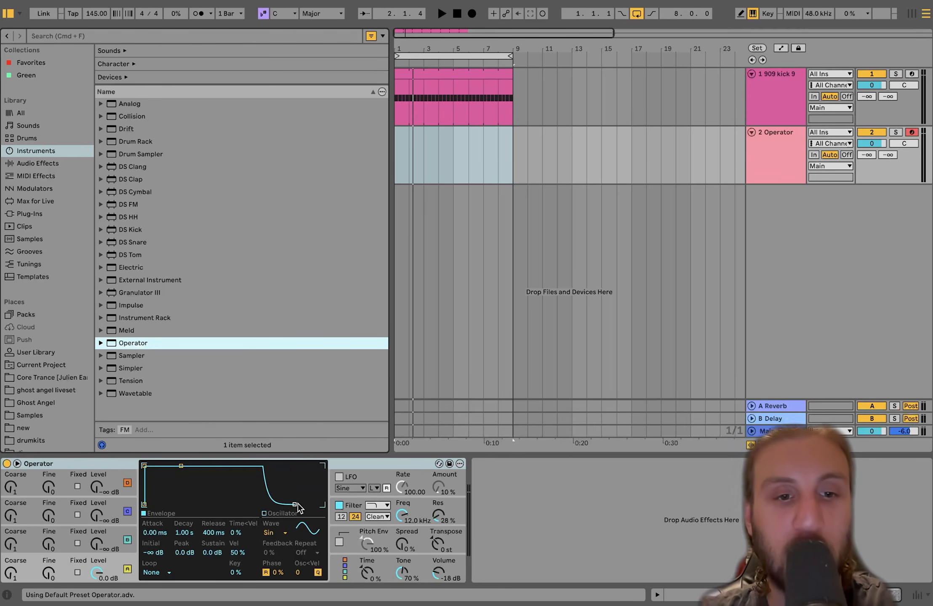
- Set Operator's oscillator A waveform to Saw D and lower the computer keyboard by one octave
{"action": "left_click", "coordinate": [275, 533]}
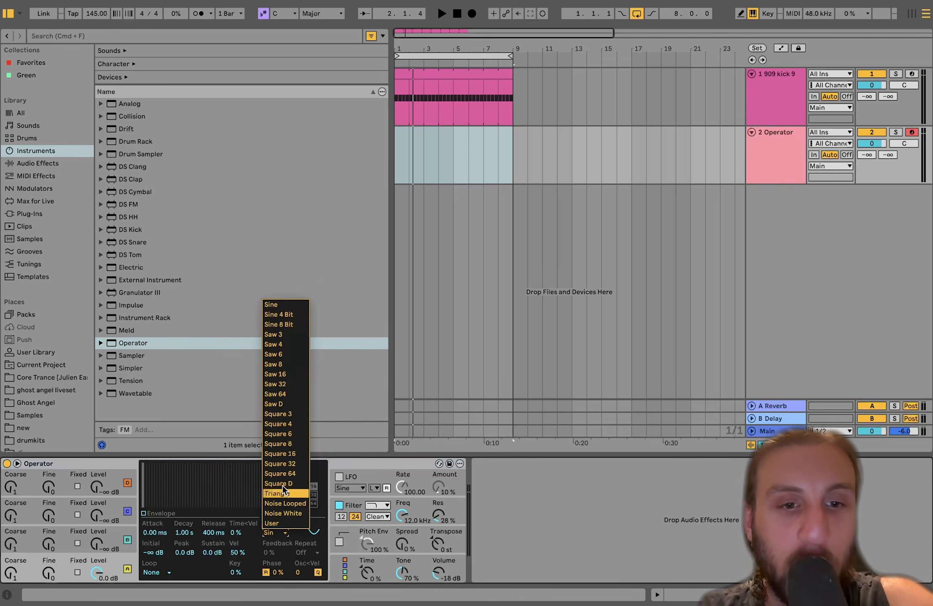
{"action": "left_click", "coordinate": [279, 404]}
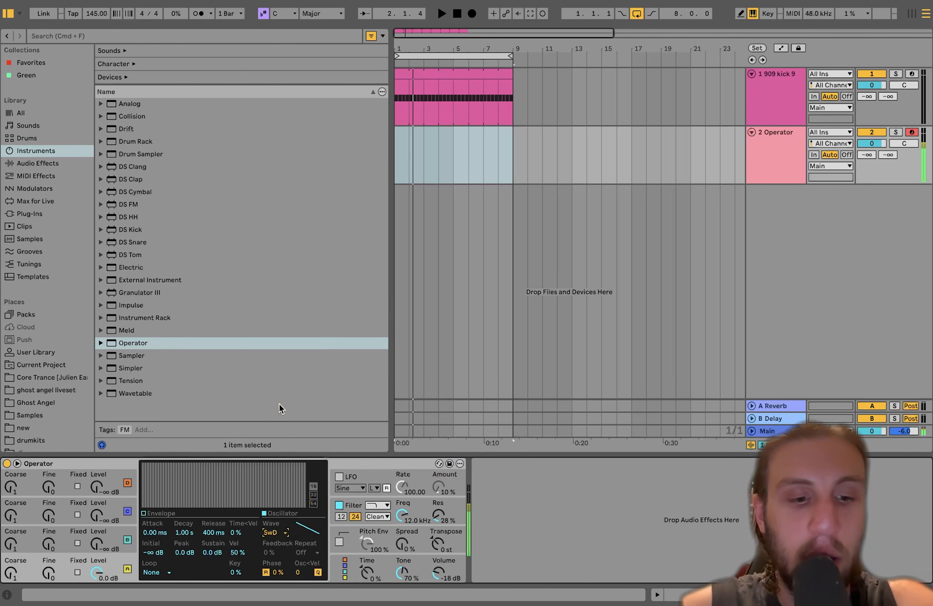
{"action": "key", "text": "z"}
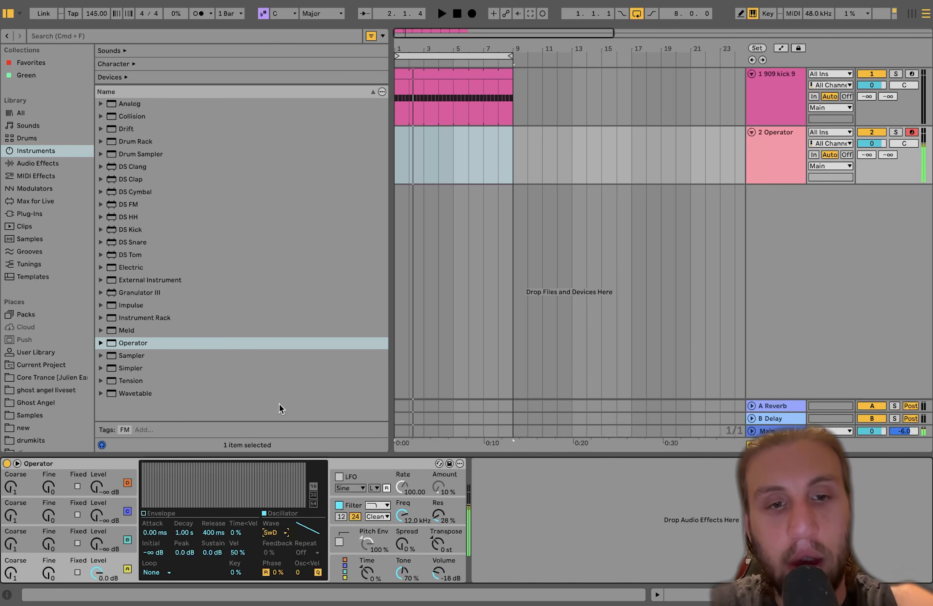
- Lower Operator's filter frequency to 135 Hz and set the filter envelope amount to 70%
{"action": "left_click", "coordinate": [391, 524]}
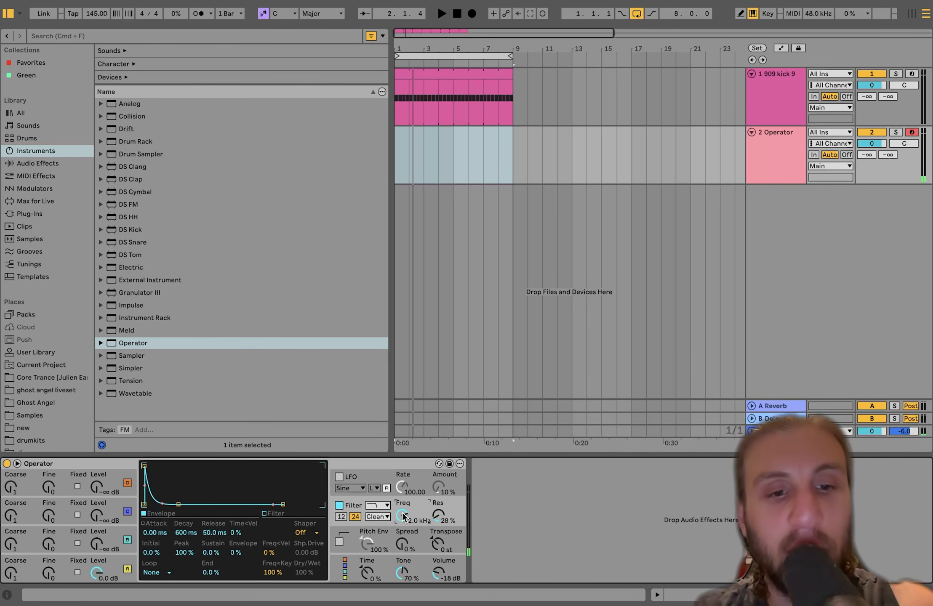
{"action": "mouse_move", "coordinate": [402, 515]}
{"action": "left_mouse_down"}
{"action": "mouse_move", "coordinate": [402, 531]}
{"action": "mouse_move", "coordinate": [403, 516]}
{"action": "left_mouse_up"}
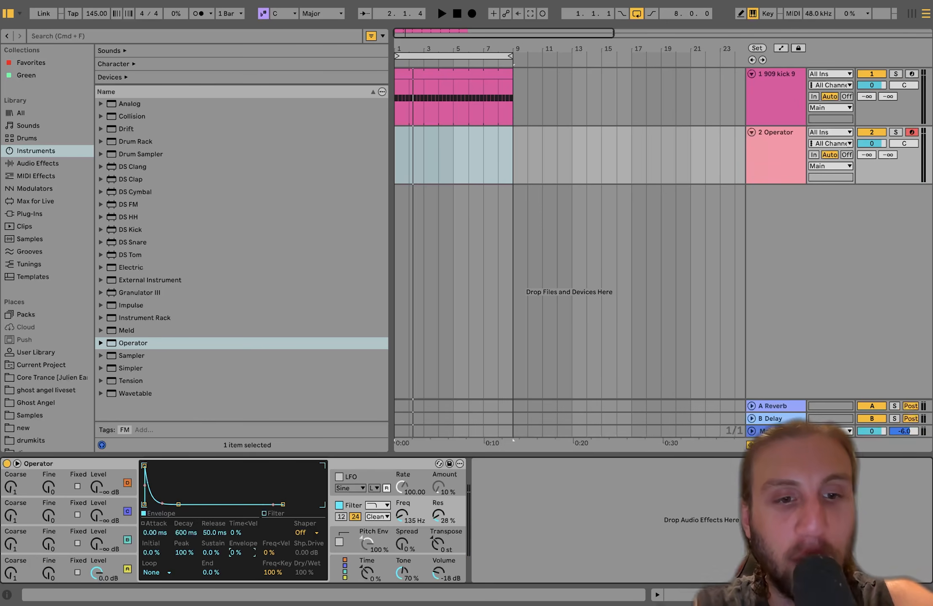
{"action": "mouse_move", "coordinate": [237, 552]}
{"action": "left_mouse_down"}
{"action": "mouse_move", "coordinate": [237, 543]}
{"action": "mouse_move", "coordinate": [237, 556]}
{"action": "left_mouse_up"}
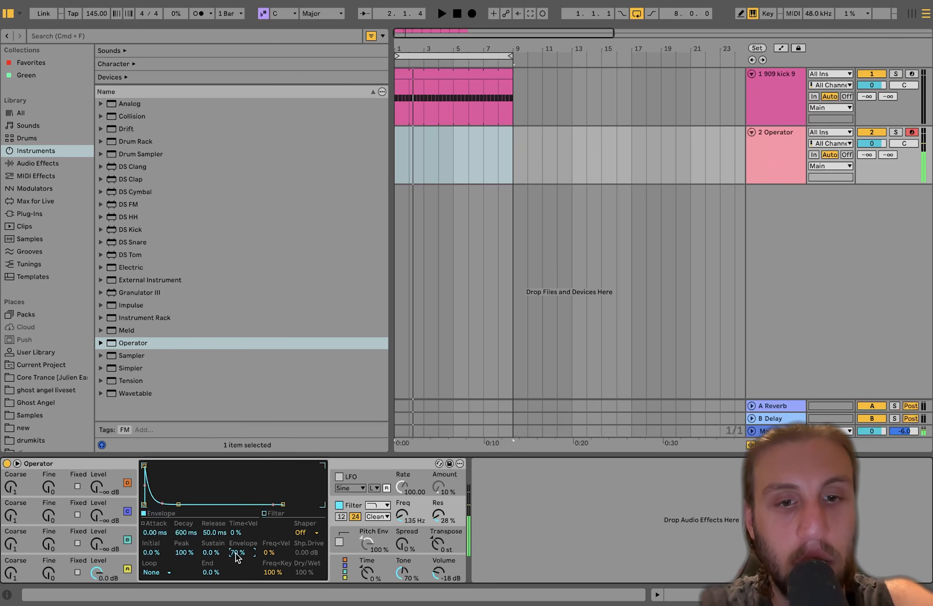
- Set the filter resonance to 0% and its frequency to 745 Hz while testing notes, and raise Operator's volume
{"action": "left_click_drag", "start_coordinate": [401, 517], "coordinate": [400, 517]}
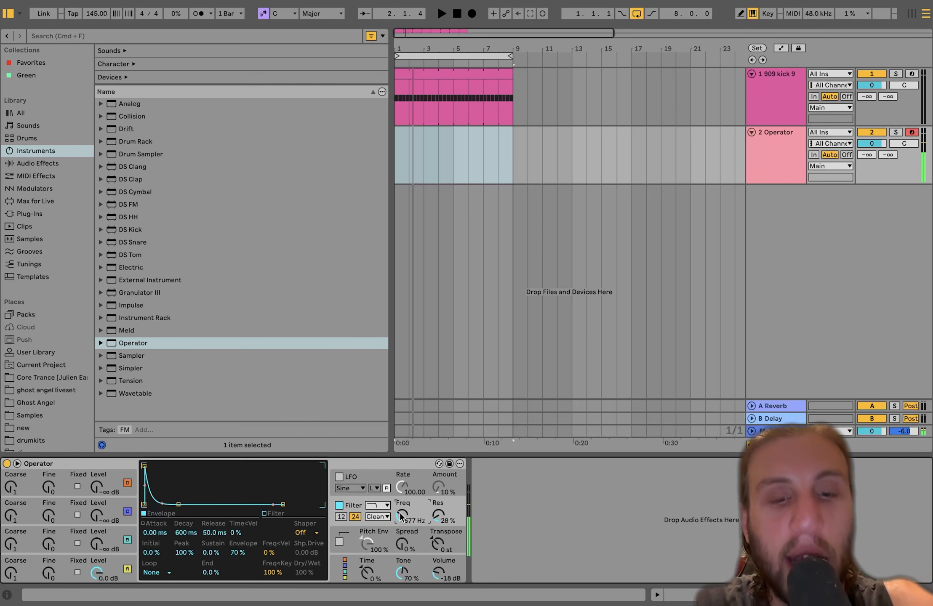
{"action": "left_click_drag", "start_coordinate": [438, 518], "coordinate": [401, 476]}
{"action": "left_click_drag", "start_coordinate": [401, 517], "coordinate": [401, 543]}
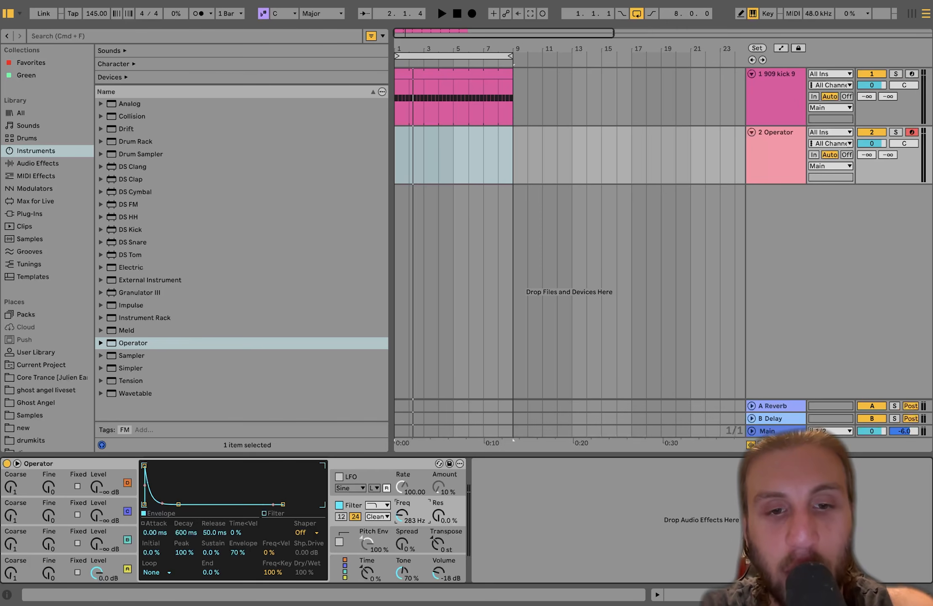
{"action": "key", "text": "a"}
{"action": "key", "text": "a"}
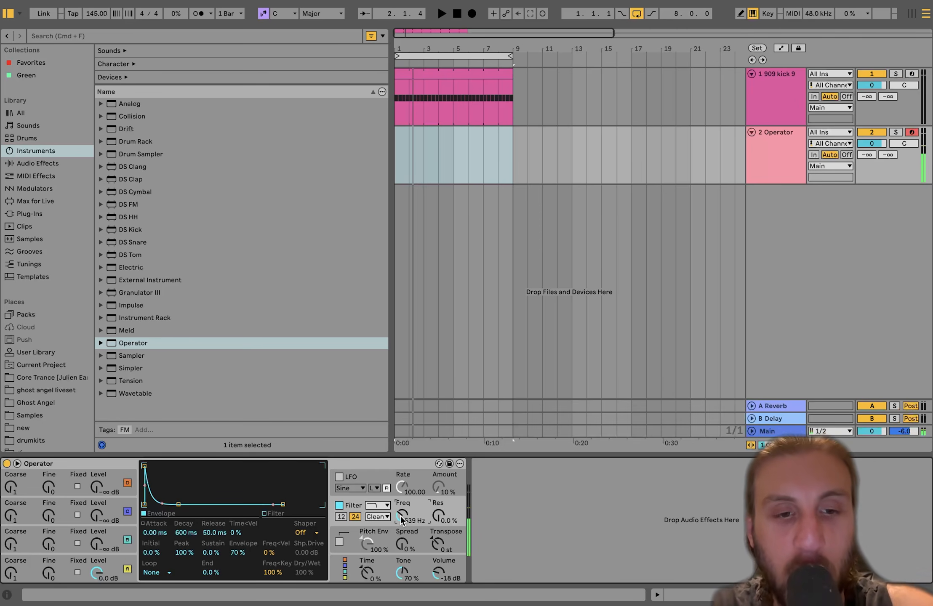
{"action": "left_click_drag", "start_coordinate": [397, 514], "coordinate": [396, 510]}
{"action": "key", "text": "a"}
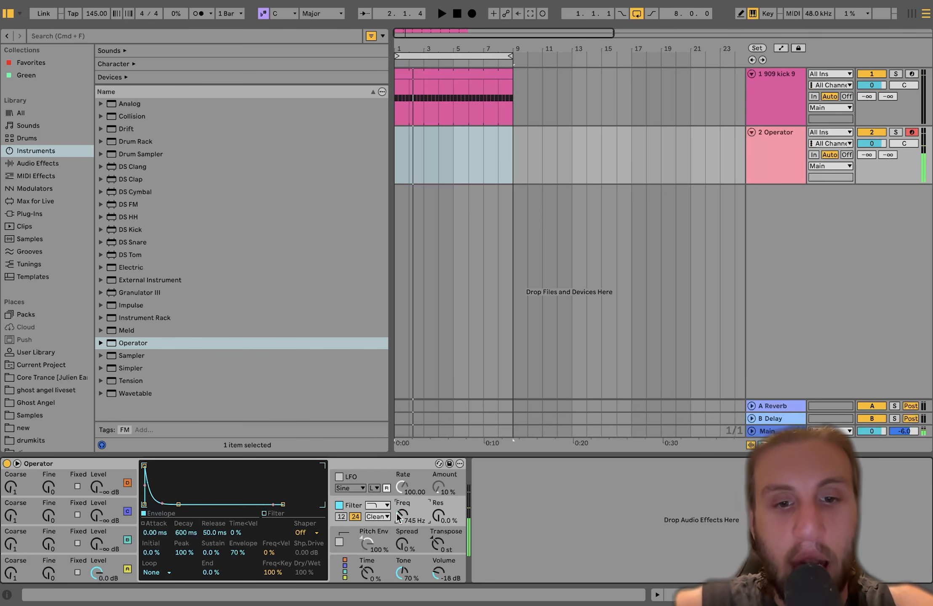
{"action": "left_click_drag", "start_coordinate": [442, 578], "coordinate": [443, 578]}
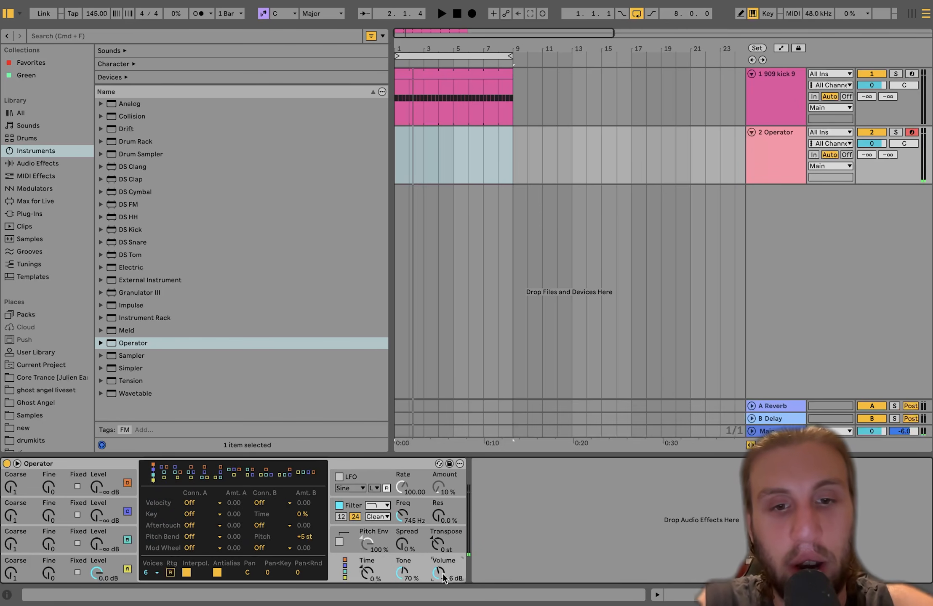
- Insert a one-bar empty MIDI clip at the start of the Operator track and extend it to eight bars
{"action": "key", "text": "a"}
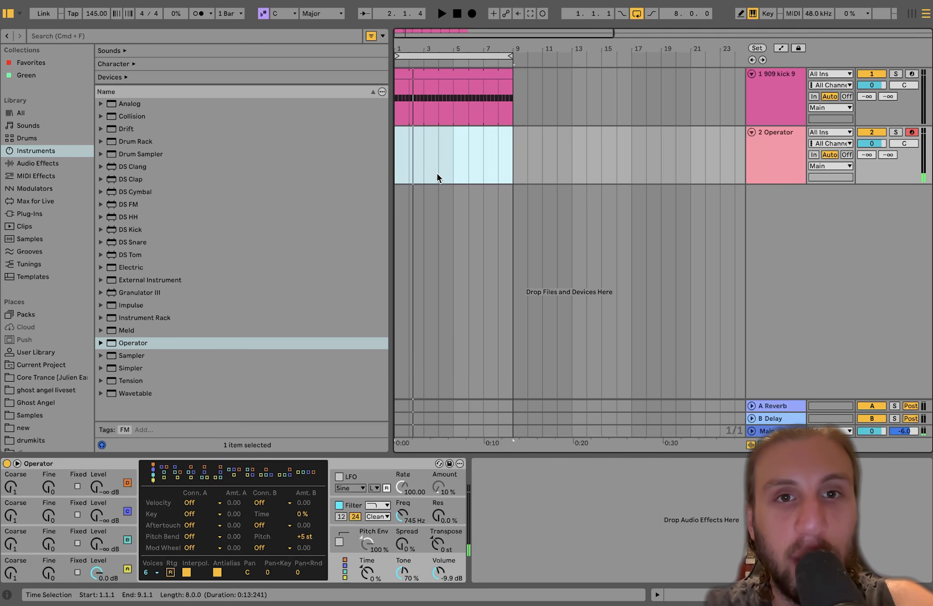
{"action": "left_click_drag", "start_coordinate": [409, 155], "coordinate": [394, 153]}
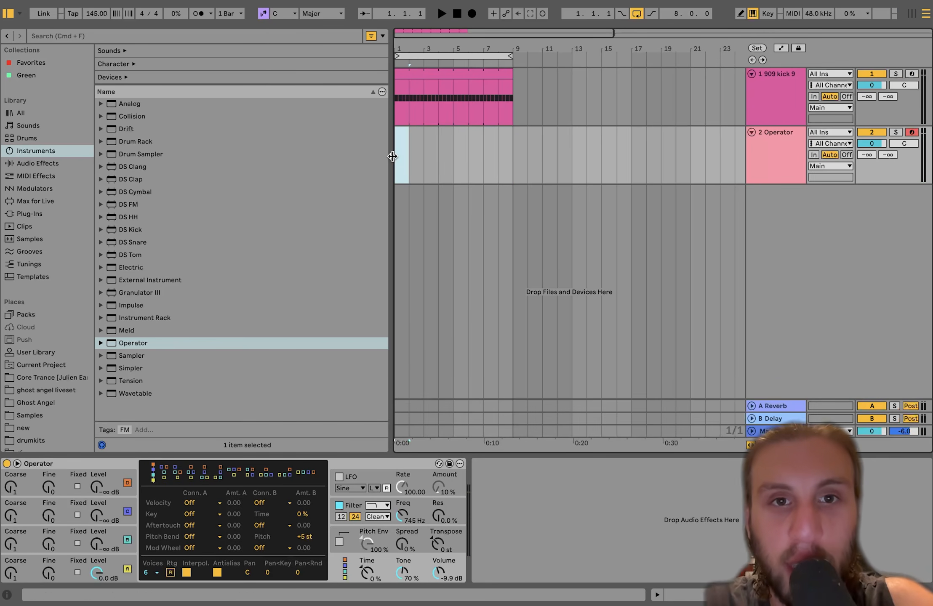
{"action": "right_click", "coordinate": [400, 154]}
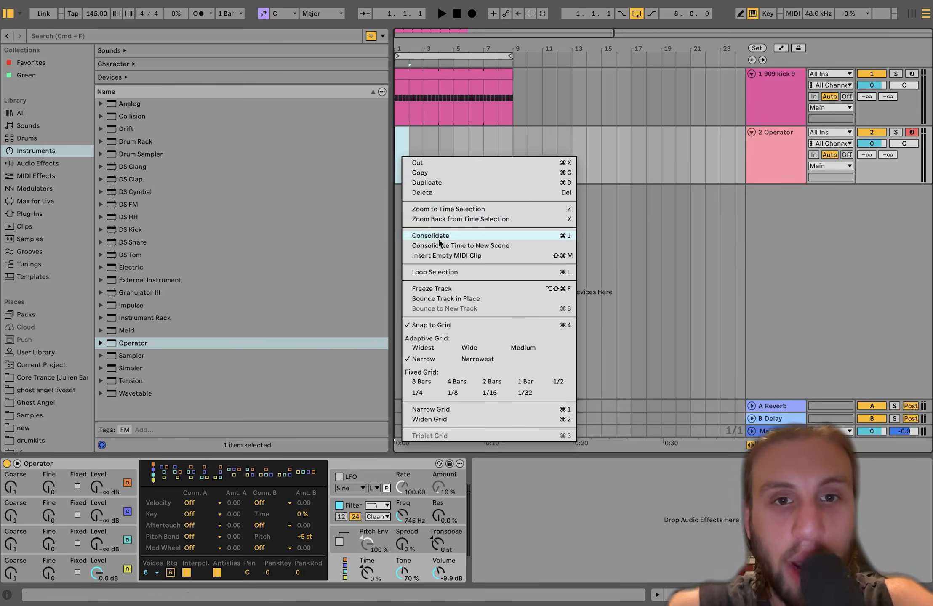
{"action": "left_click", "coordinate": [444, 255]}
{"action": "left_click_drag", "start_coordinate": [408, 134], "coordinate": [512, 134]}
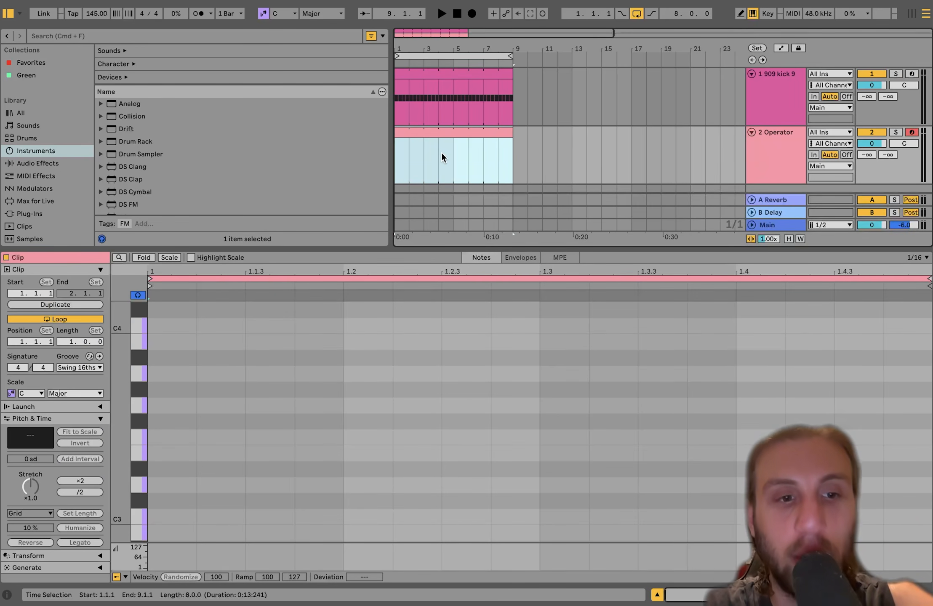
- Add four sixteenth-long A0 notes on the offbeats at 1.1.3, 1.2.3, 1.3.3 and 1.4.3 in the Operator clip
{"action": "scroll", "coordinate": [233, 500], "scroll_direction": "down", "scroll_amount": 4}
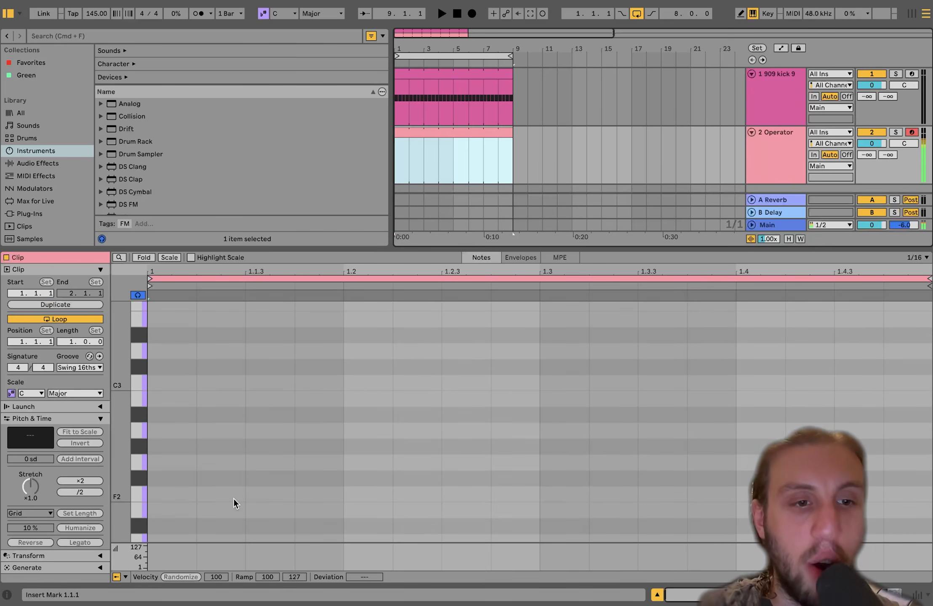
{"action": "scroll", "coordinate": [233, 499], "scroll_direction": "down", "scroll_amount": 6}
{"action": "scroll", "coordinate": [234, 498], "scroll_direction": "down", "scroll_amount": 5}
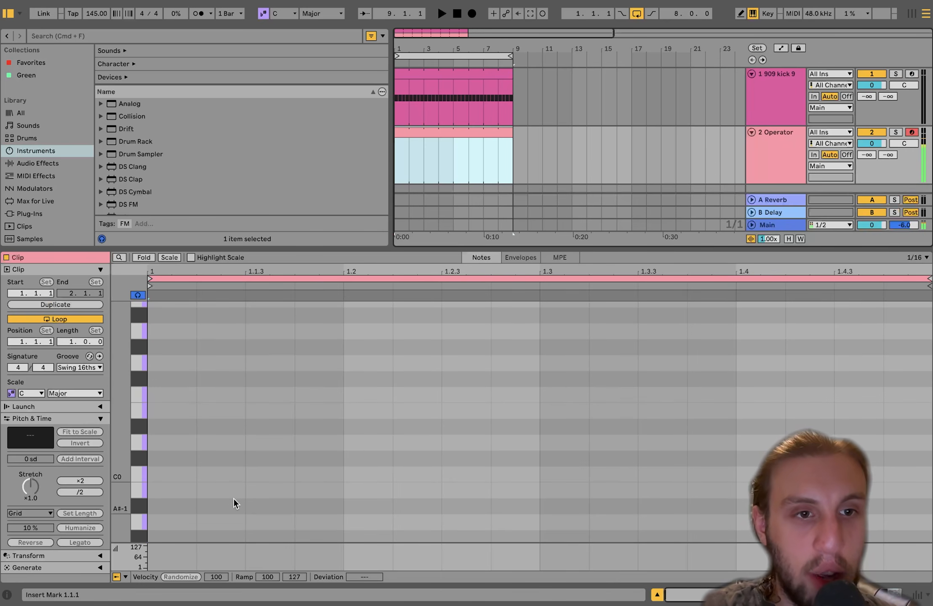
{"action": "left_click", "coordinate": [136, 332]}
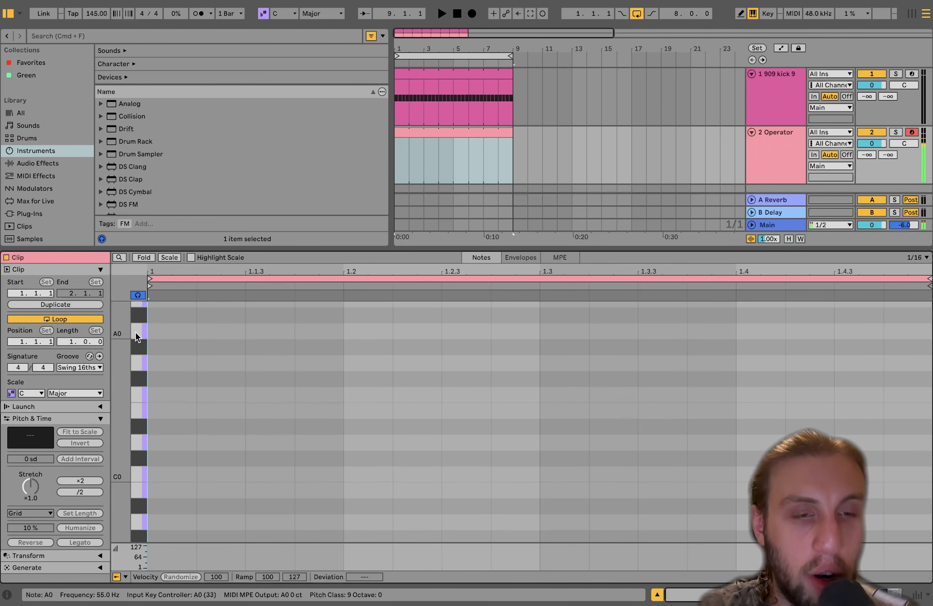
{"action": "double_click", "coordinate": [275, 333]}
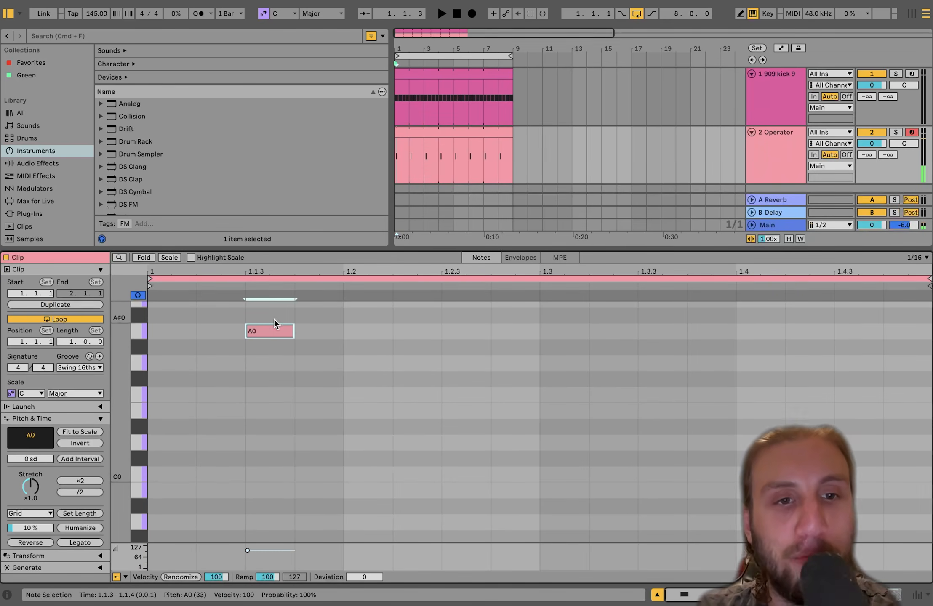
{"action": "key", "text": "space"}
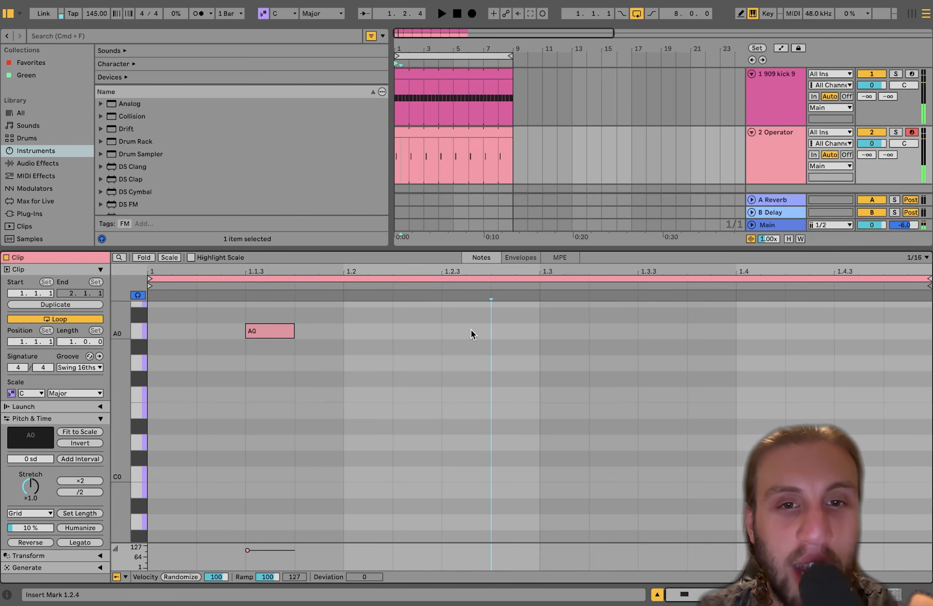
{"action": "double_click", "coordinate": [470, 331]}
{"action": "double_click", "coordinate": [667, 331]}
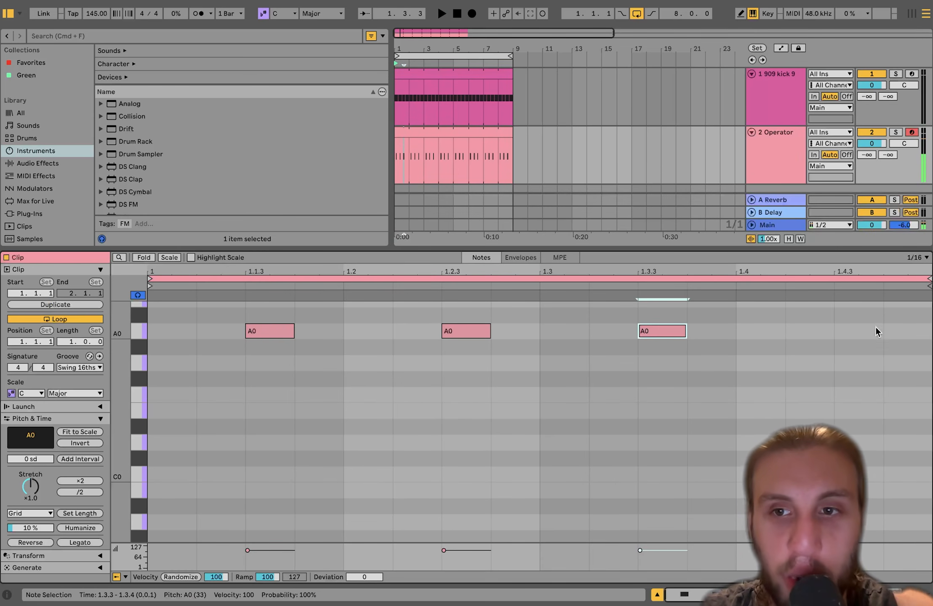
{"action": "double_click", "coordinate": [859, 330]}
- Play the loop and lower the Operator track's volume to -3.7 dB
{"action": "key", "text": "space"}
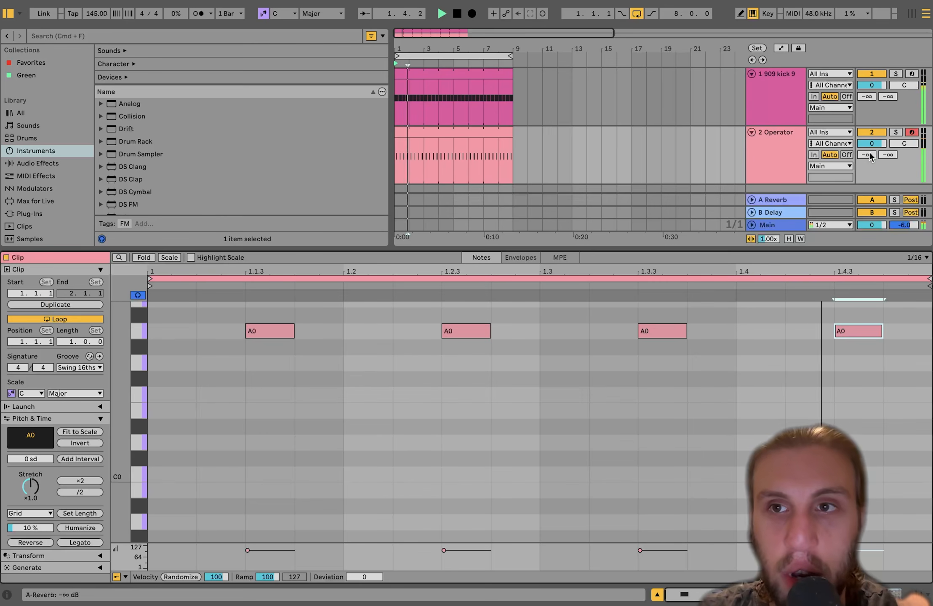
{"action": "left_click_drag", "start_coordinate": [871, 144], "coordinate": [871, 160]}
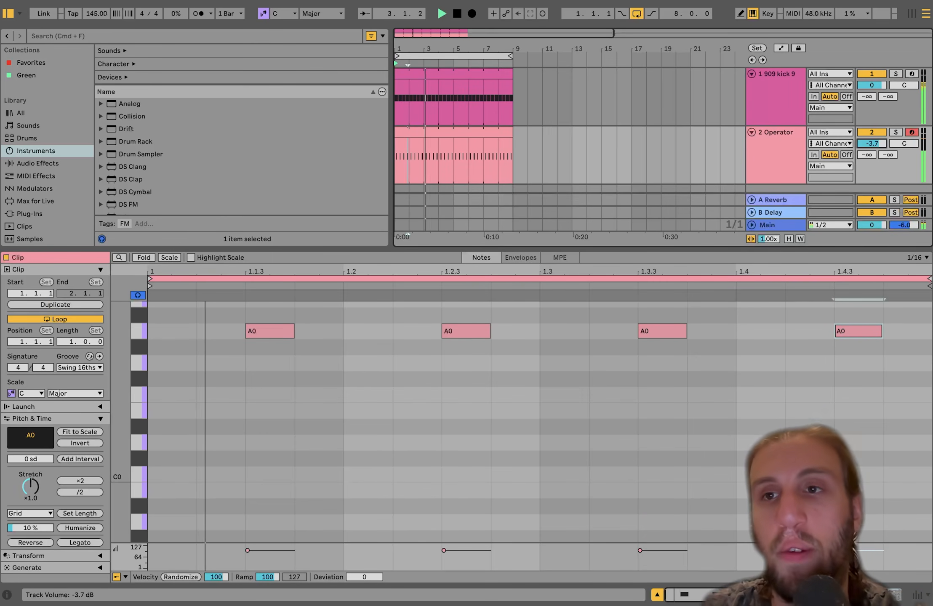
{"action": "key", "text": "space"}
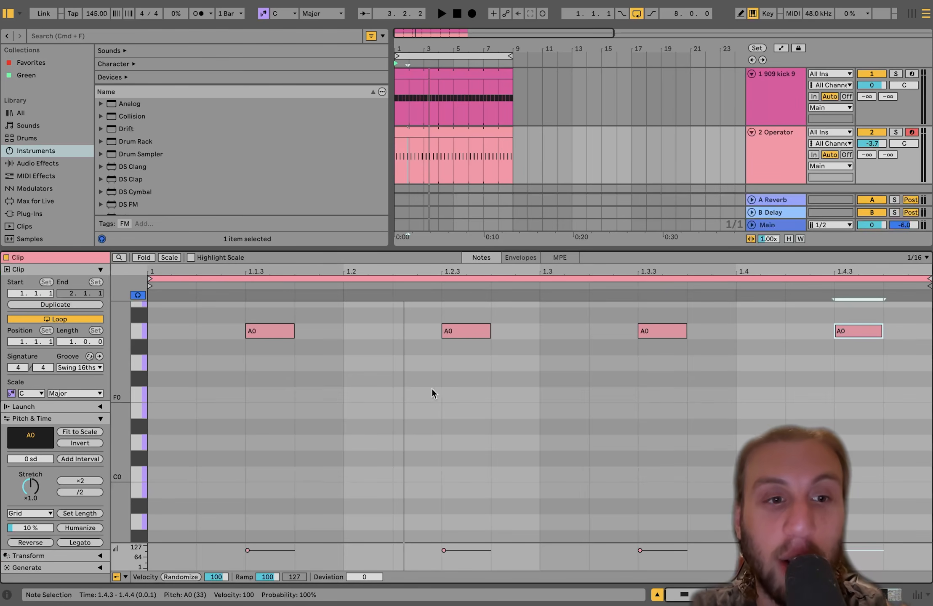
- Duplicate the Operator clip's one-bar loop so the note pattern spans two bars
{"action": "left_click", "coordinate": [255, 495]}
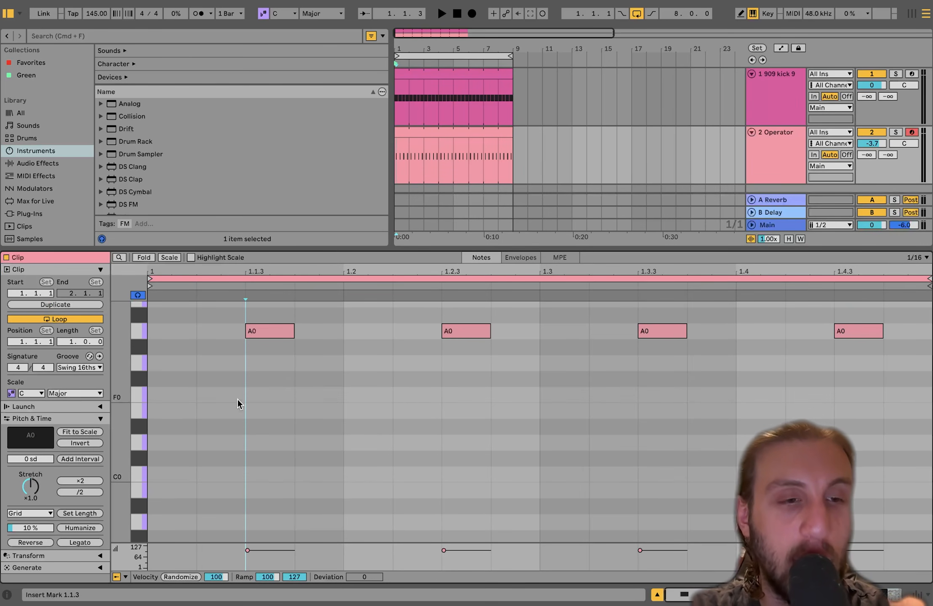
{"action": "left_click", "coordinate": [76, 305]}
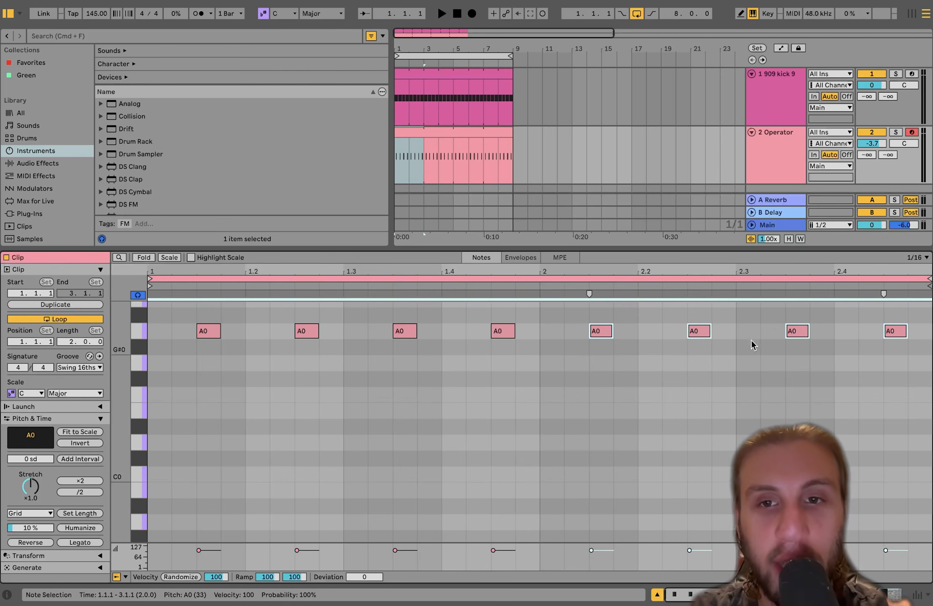
{"action": "left_click", "coordinate": [433, 132]}
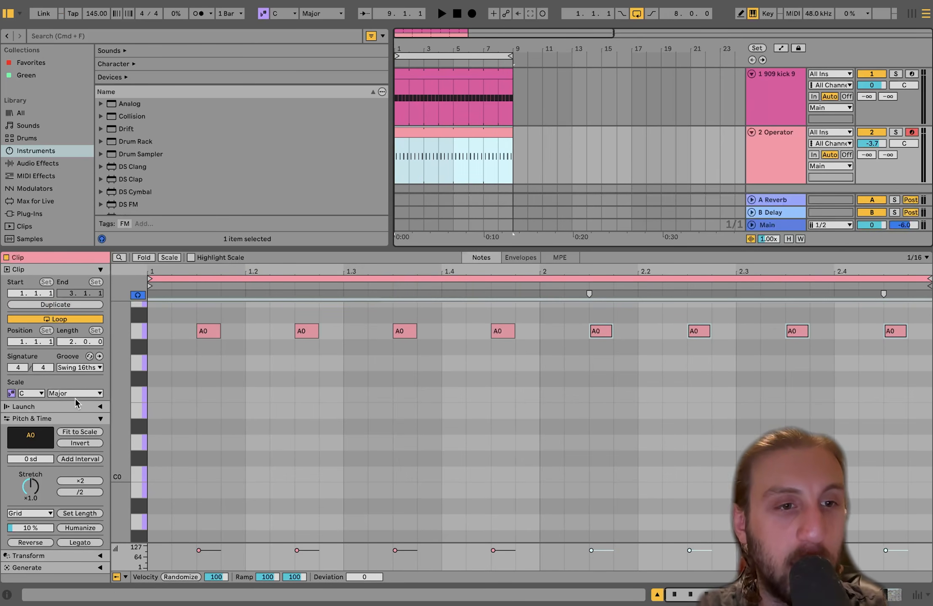
- Set the clip's scale to A Minor
{"action": "left_click", "coordinate": [31, 395]}
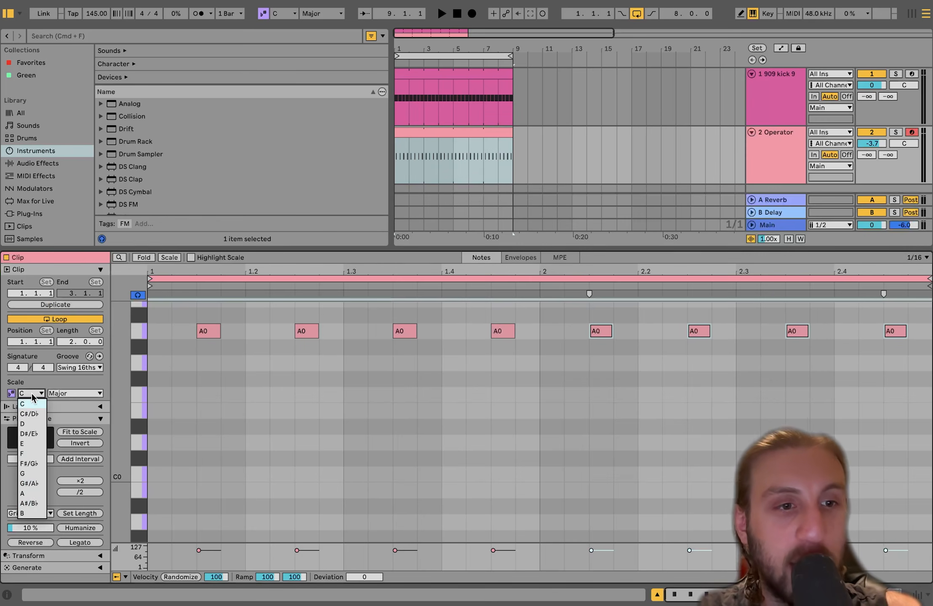
{"action": "left_click", "coordinate": [34, 494]}
{"action": "left_click", "coordinate": [75, 392]}
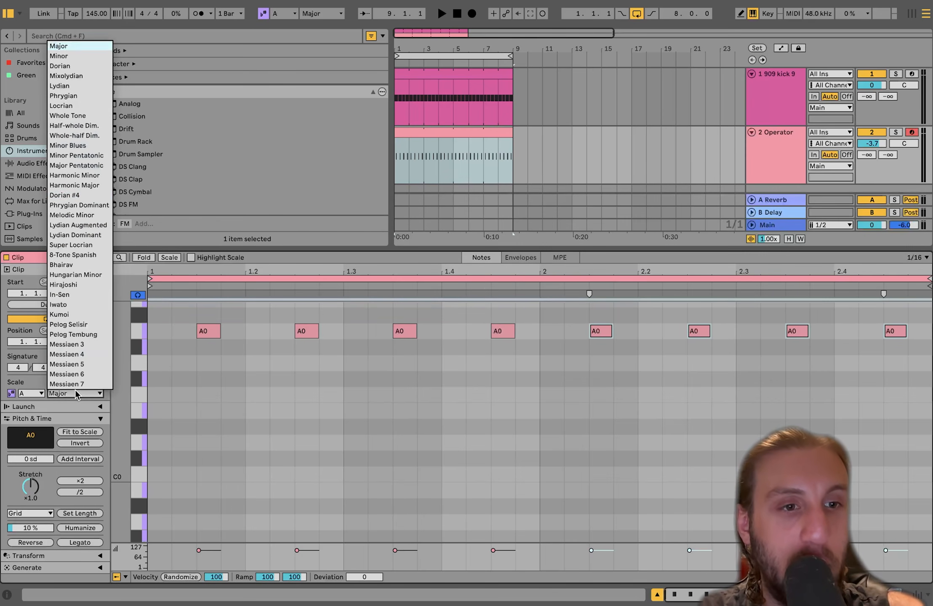
{"action": "left_click", "coordinate": [72, 54]}
- Raise the last two notes of the first bar, at 1.3.3 and 1.4.3, to C1
{"action": "scroll", "coordinate": [212, 362], "scroll_direction": "up", "scroll_amount": 3}
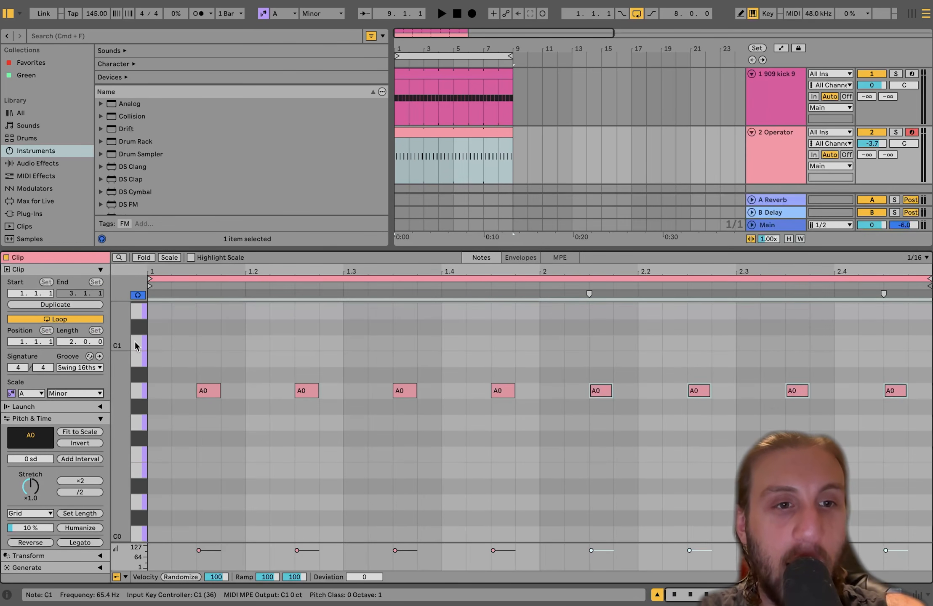
{"action": "left_click", "coordinate": [135, 346]}
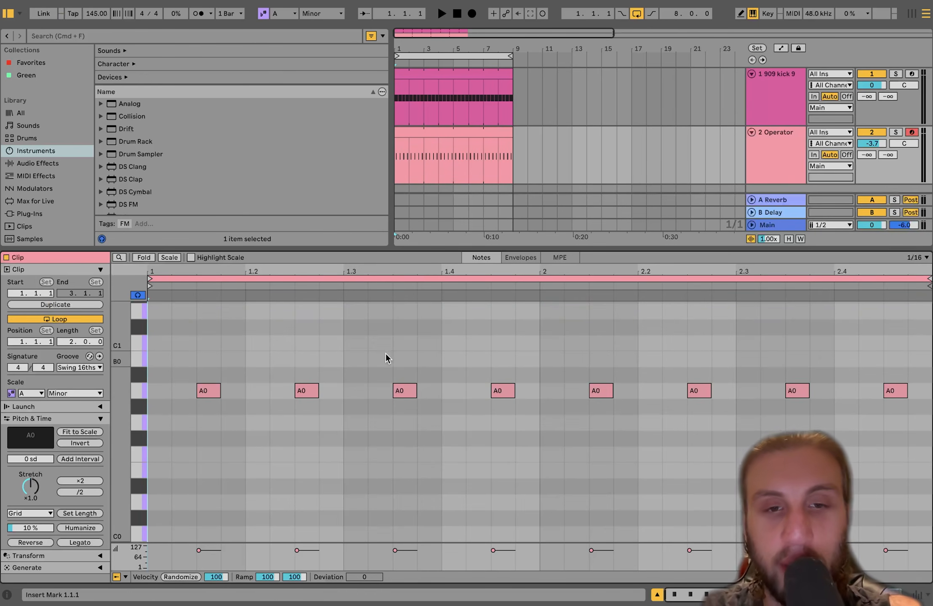
{"action": "left_click_drag", "start_coordinate": [378, 359], "coordinate": [503, 405]}
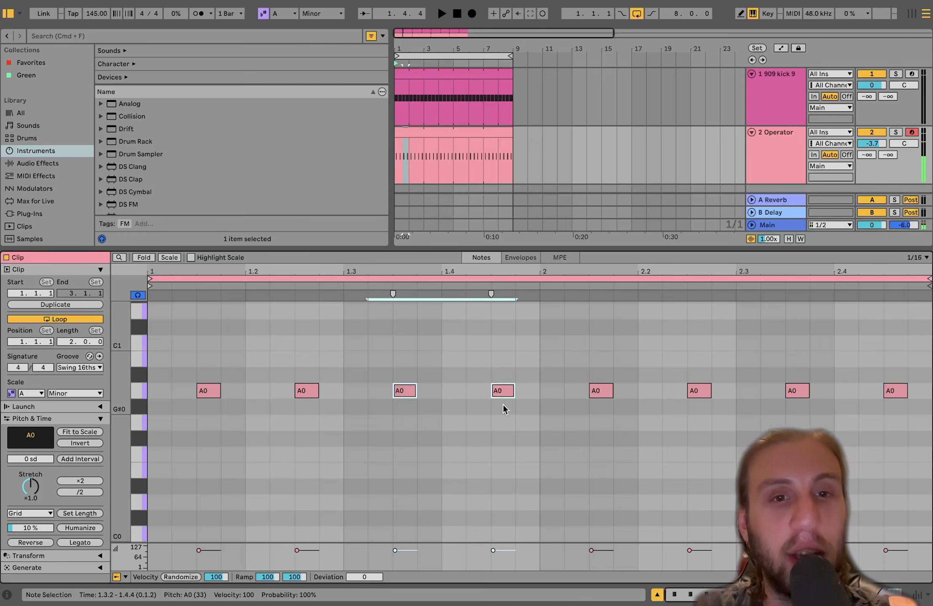
{"action": "key", "text": "Up"}
{"action": "key", "text": "Up"}
{"action": "key", "text": "Up"}
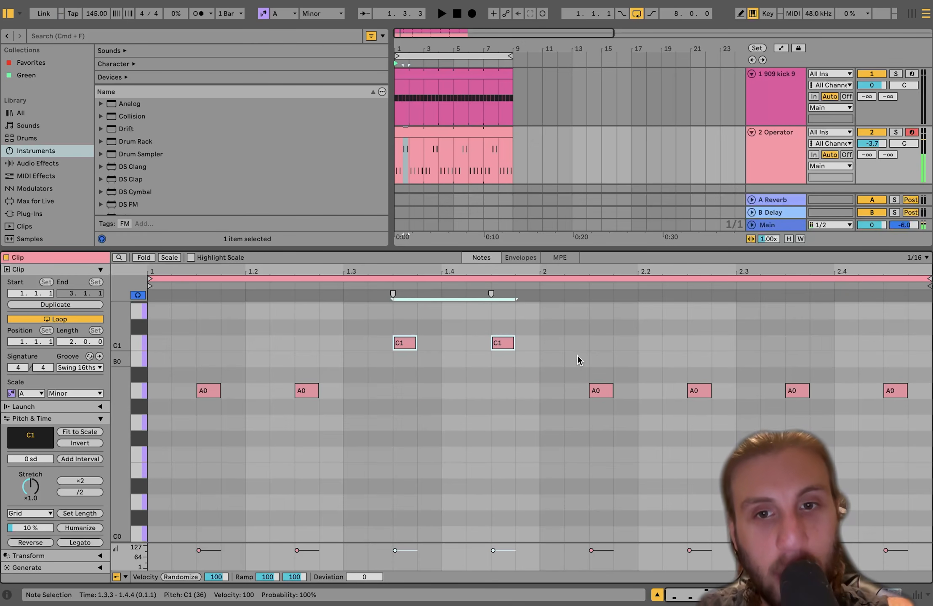
- Lower all four notes of the second bar to F0
{"action": "left_click_drag", "start_coordinate": [578, 357], "coordinate": [930, 473]}
{"action": "key", "text": "Down"}
{"action": "key", "text": "Down"}
{"action": "key", "text": "Down"}
{"action": "key", "text": "Down"}
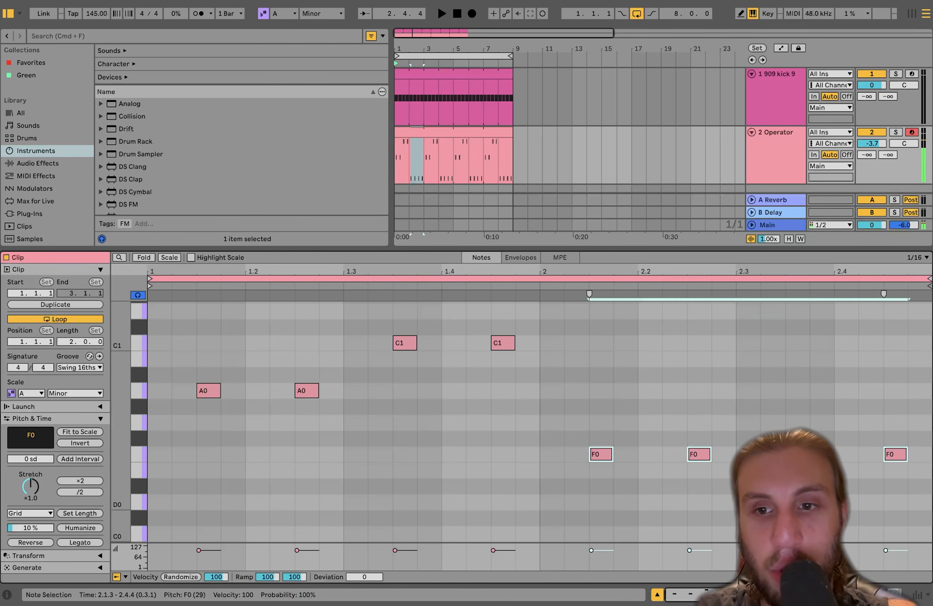
- Raise the last two notes of the second bar, at 2.3.3 and 2.4.3, to G0 and play the bassline
{"action": "left_click_drag", "start_coordinate": [779, 422], "coordinate": [913, 461]}
{"action": "key", "text": "Up"}
{"action": "key", "text": "Up"}
{"action": "key", "text": "space"}
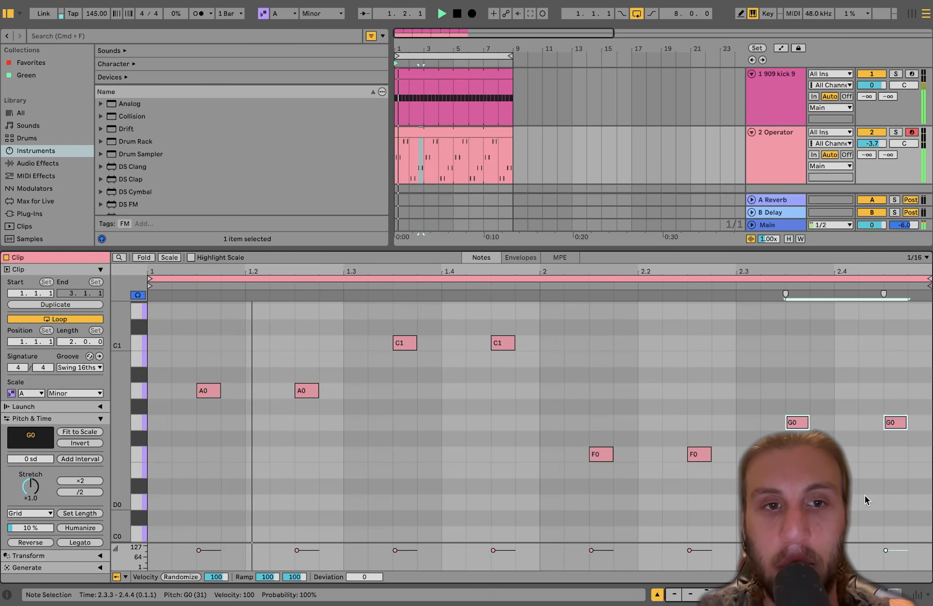
- Lengthen all notes in the clip to slightly less than an eighth note and play the result
{"action": "left_click", "coordinate": [513, 392]}
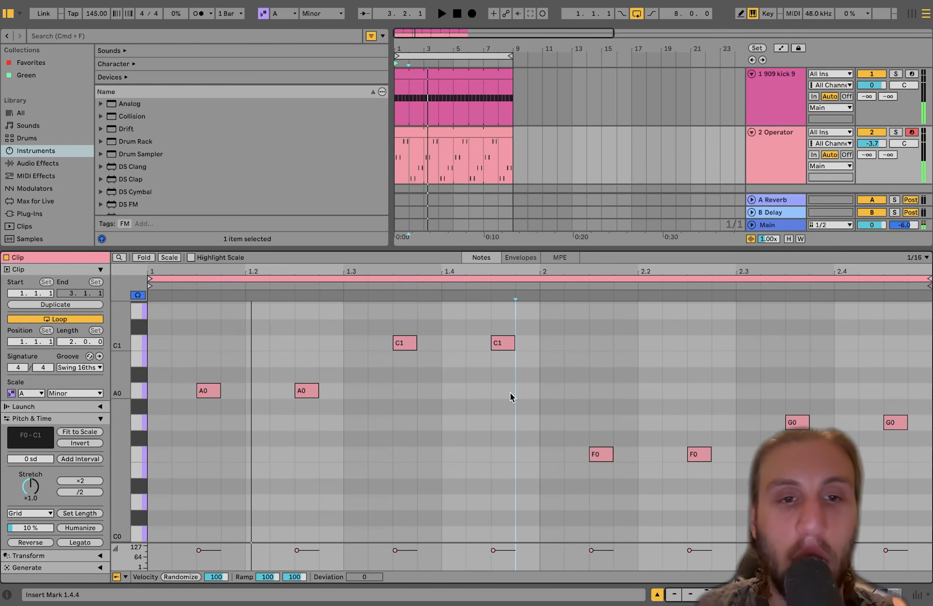
{"action": "key", "text": "super+a"}
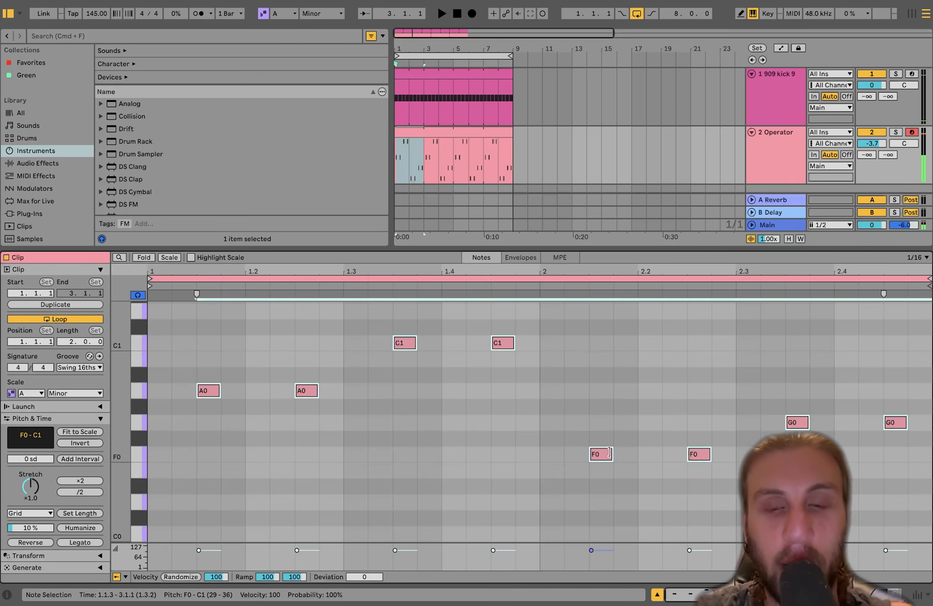
{"action": "left_click_drag", "start_coordinate": [218, 391], "coordinate": [236, 390]}
{"action": "key", "text": "space"}
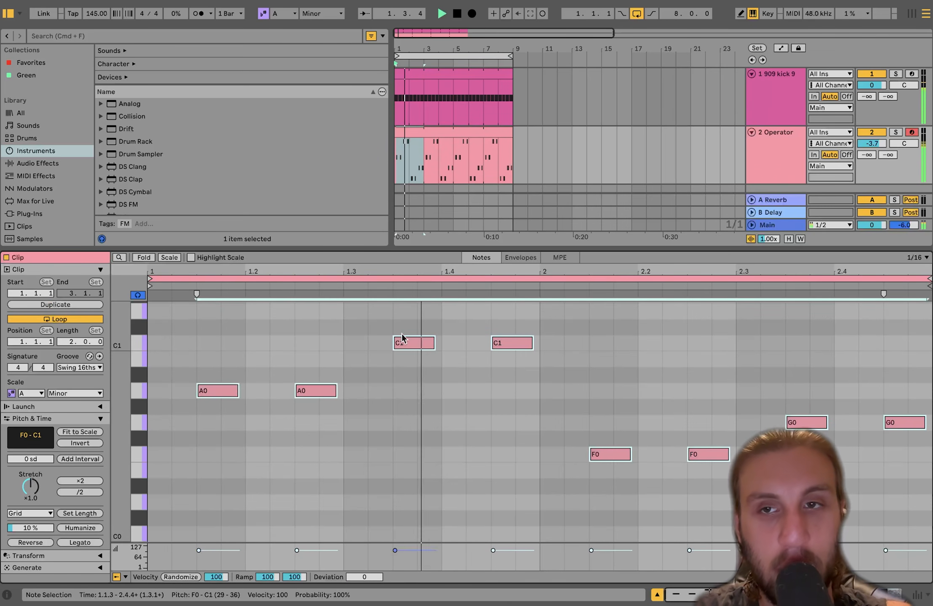
- Listen to the loop while reviewing the Operator device and the clip's F0 notes, and stop playback
{"action": "left_click", "coordinate": [758, 152]}
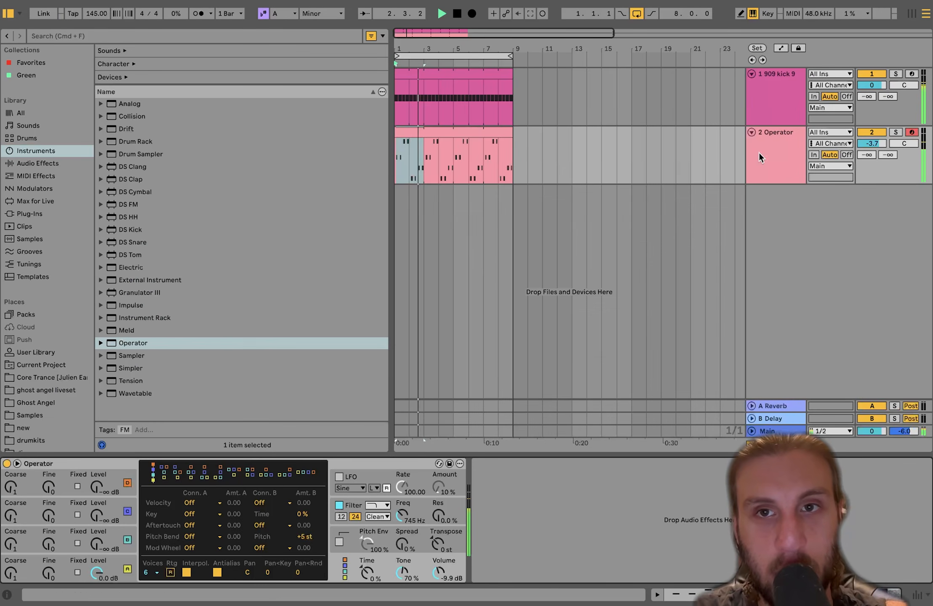
{"action": "left_click", "coordinate": [431, 140]}
{"action": "left_click", "coordinate": [587, 421]}
{"action": "left_click_drag", "start_coordinate": [587, 420], "coordinate": [715, 482]}
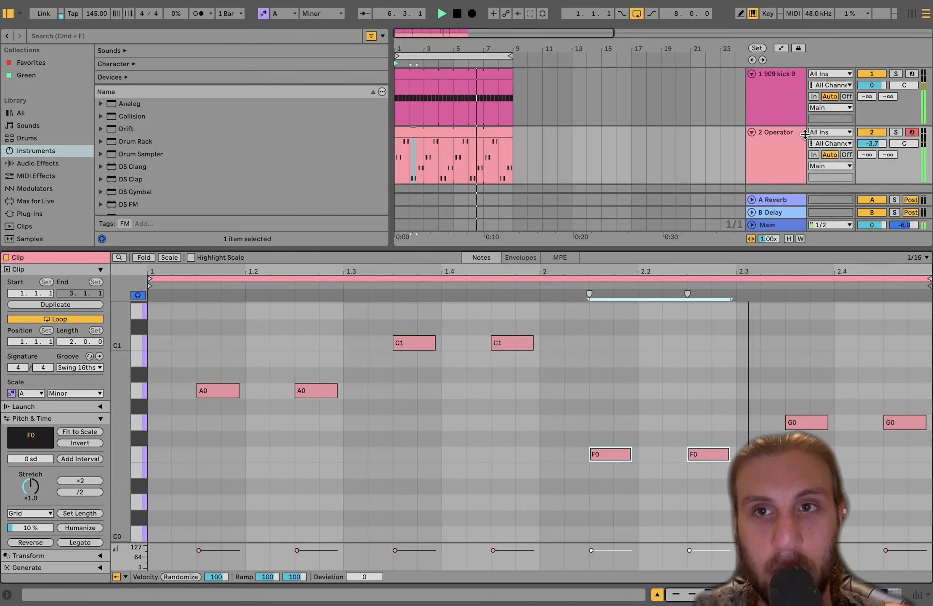
{"action": "left_click", "coordinate": [784, 149]}
{"action": "key", "text": "space"}
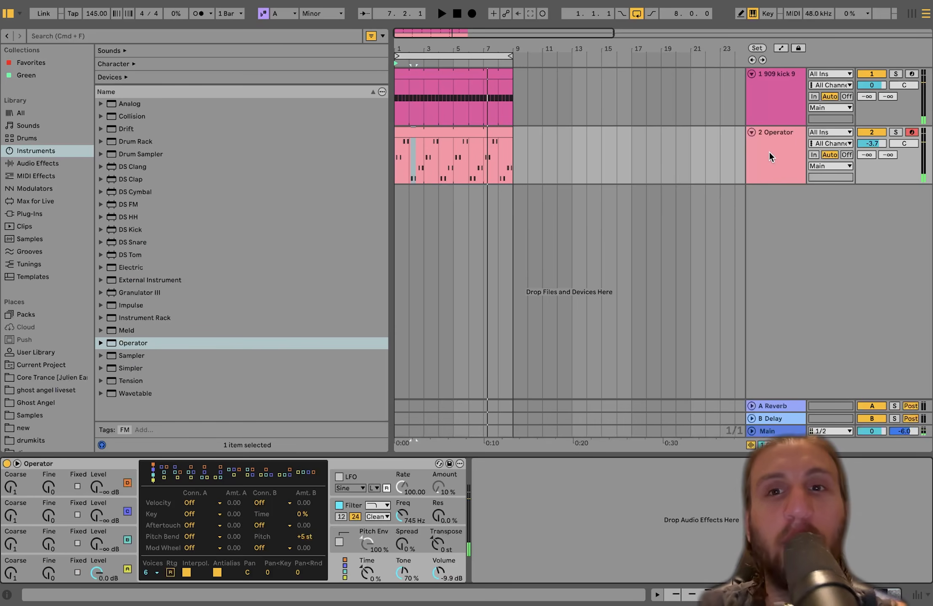
{"action": "left_click", "coordinate": [769, 152]}
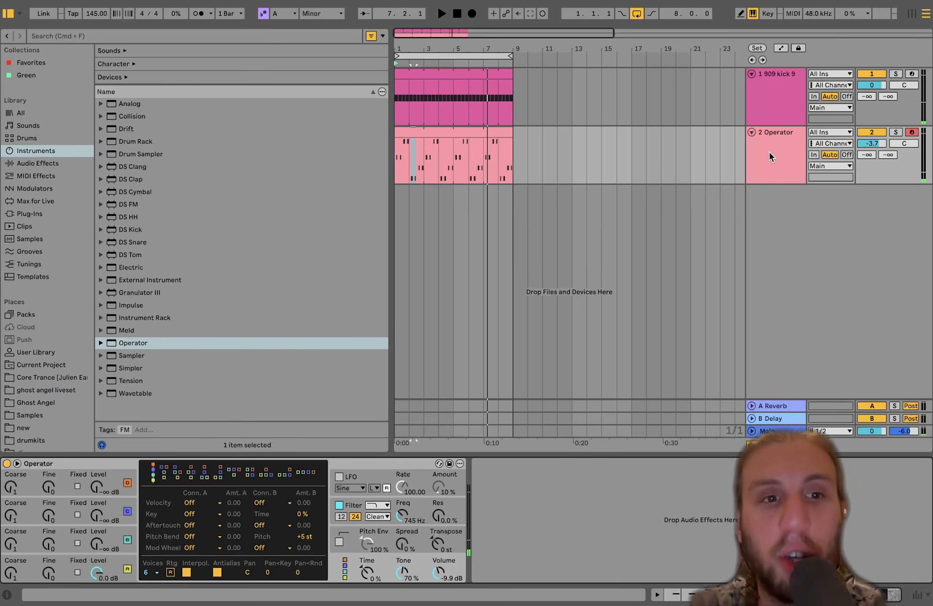
- Add two new MIDI tracks below the Operator track and select the first of them
{"action": "right_click", "coordinate": [775, 217]}
{"action": "left_click", "coordinate": [803, 234]}
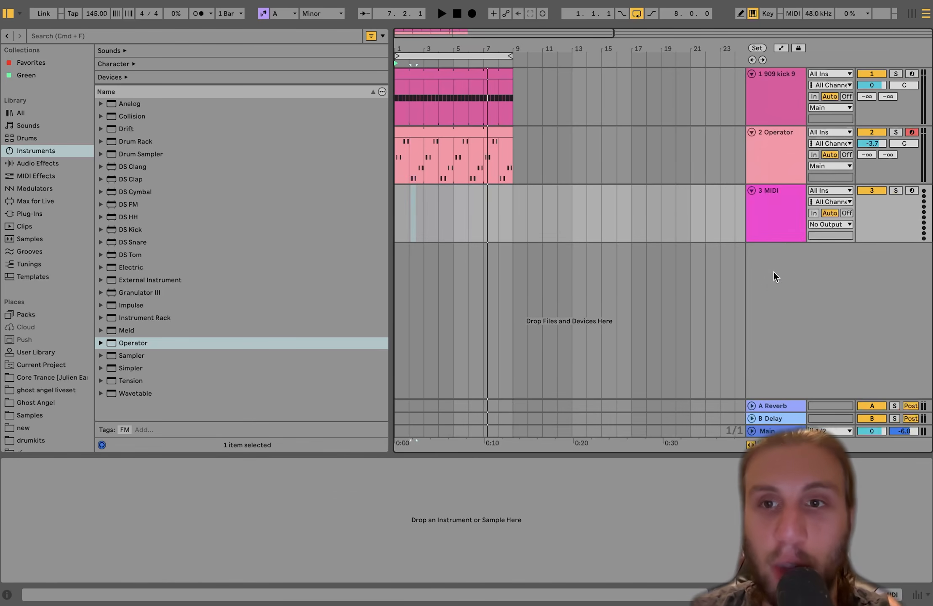
{"action": "right_click", "coordinate": [774, 271]}
{"action": "left_click", "coordinate": [792, 287]}
{"action": "left_click", "coordinate": [790, 226]}
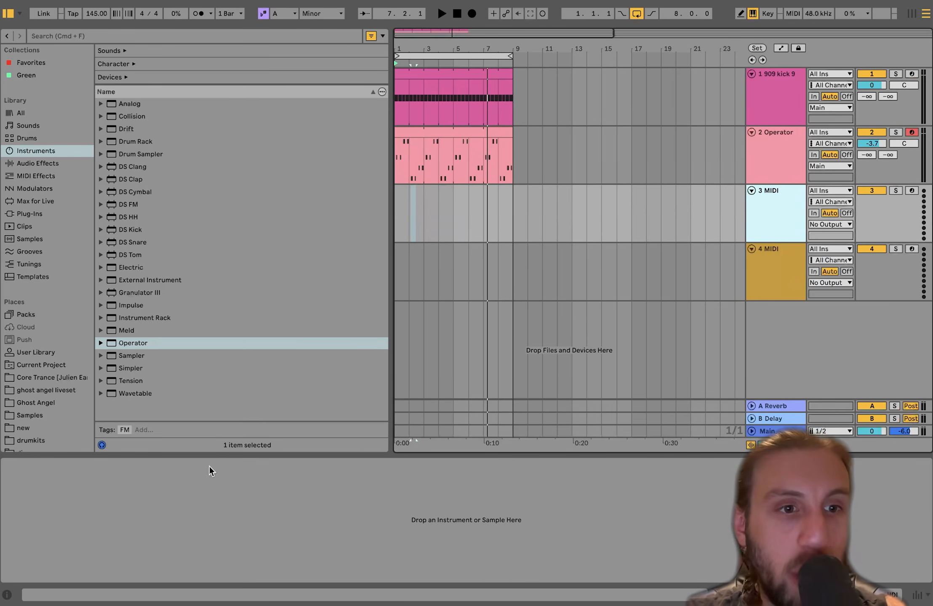
- Audition the 909 hi-hats in the Core Trance sample folder and load 909 Hihat 14.wav onto track 3
{"action": "left_click", "coordinate": [42, 378]}
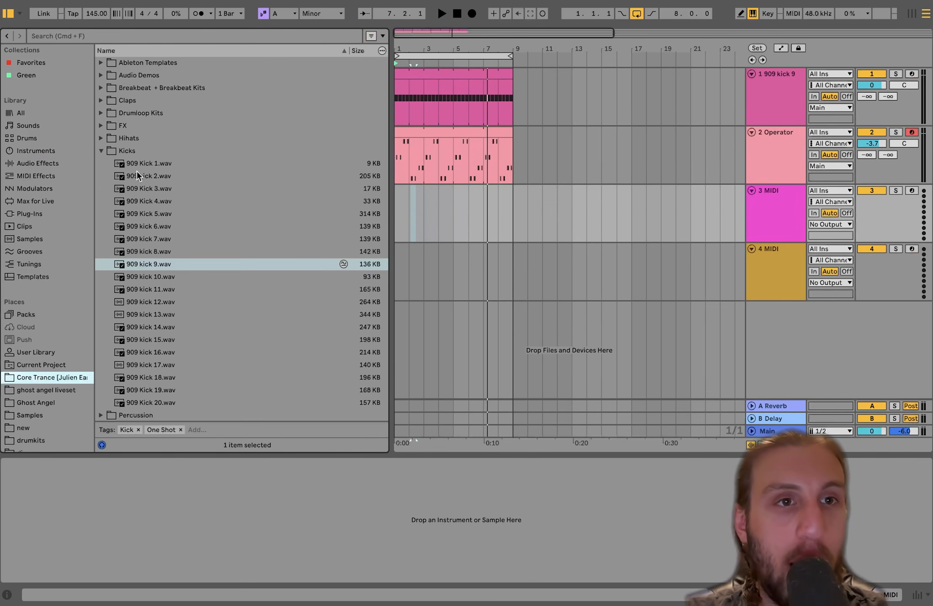
{"action": "left_click", "coordinate": [129, 139]}
{"action": "left_click", "coordinate": [147, 195]}
{"action": "key", "text": "Down"}
{"action": "key", "text": "Down"}
{"action": "key", "text": "Down"}
{"action": "key", "text": "Down"}
{"action": "key", "text": "Down"}
{"action": "key", "text": "Down"}
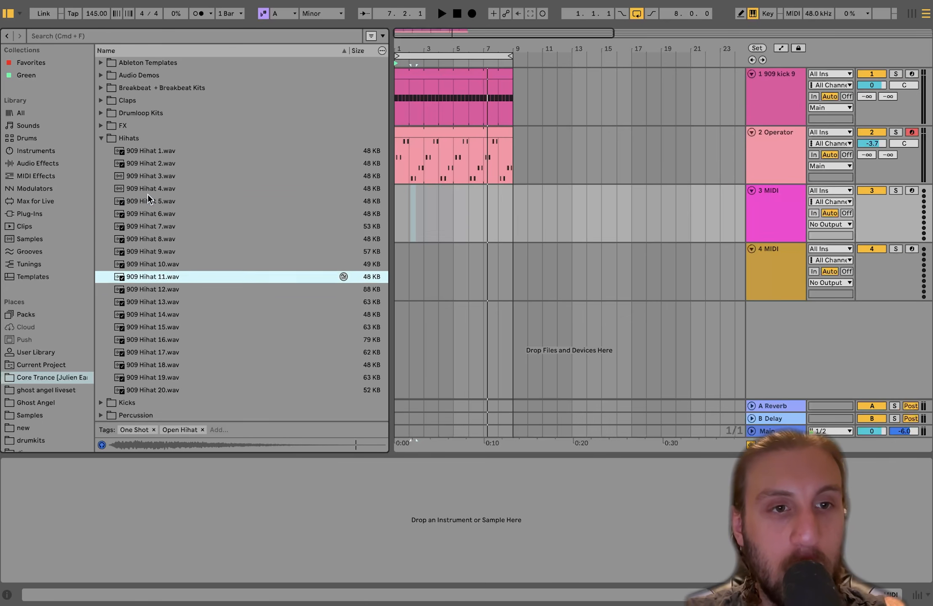
{"action": "key", "text": "Down"}
{"action": "key", "text": "Down"}
{"action": "key", "text": "Down"}
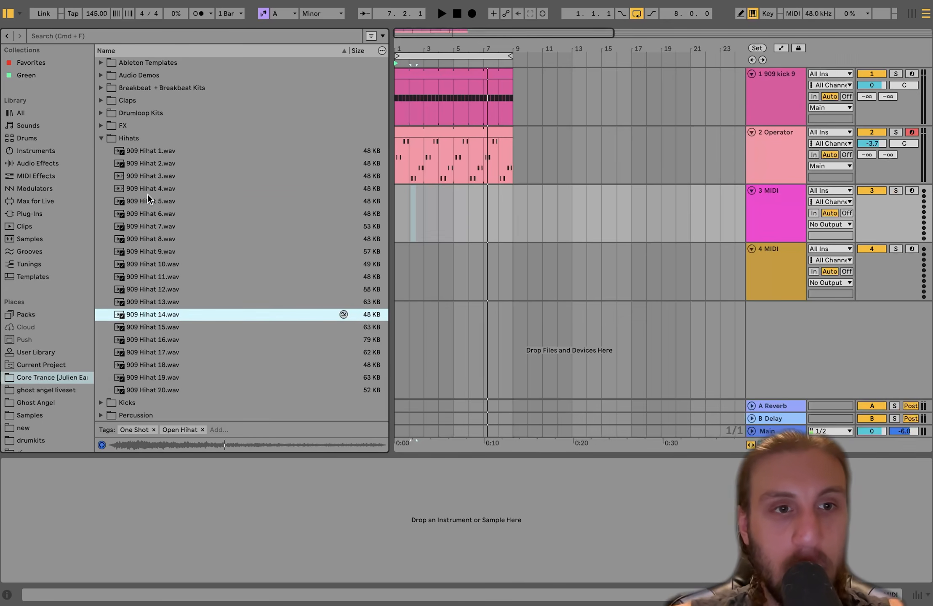
{"action": "key", "text": "Return"}
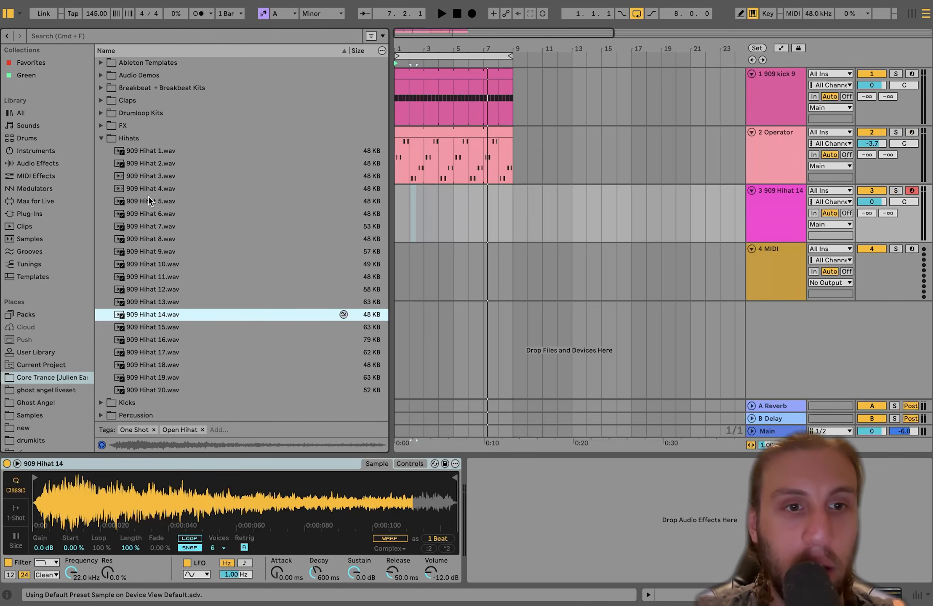
- Audition the 909 claps in the Claps folder and load 909 Clap 12.wav onto track 4
{"action": "left_click", "coordinate": [792, 265]}
{"action": "left_click", "coordinate": [177, 97]}
{"action": "left_click", "coordinate": [178, 180]}
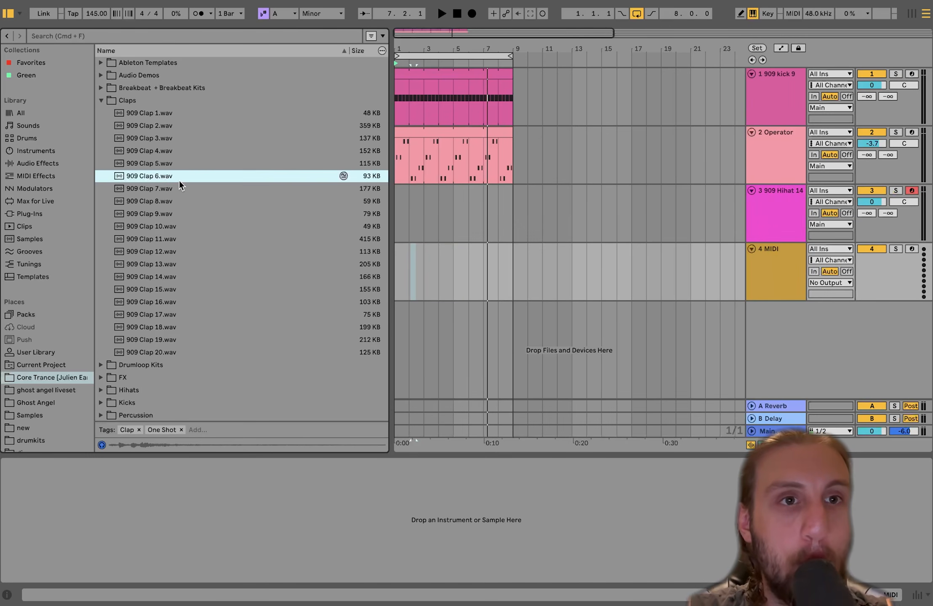
{"action": "key", "text": "Down"}
{"action": "key", "text": "Down"}
{"action": "key", "text": "Down"}
{"action": "key", "text": "Down"}
{"action": "key", "text": "Down"}
{"action": "key", "text": "Down"}
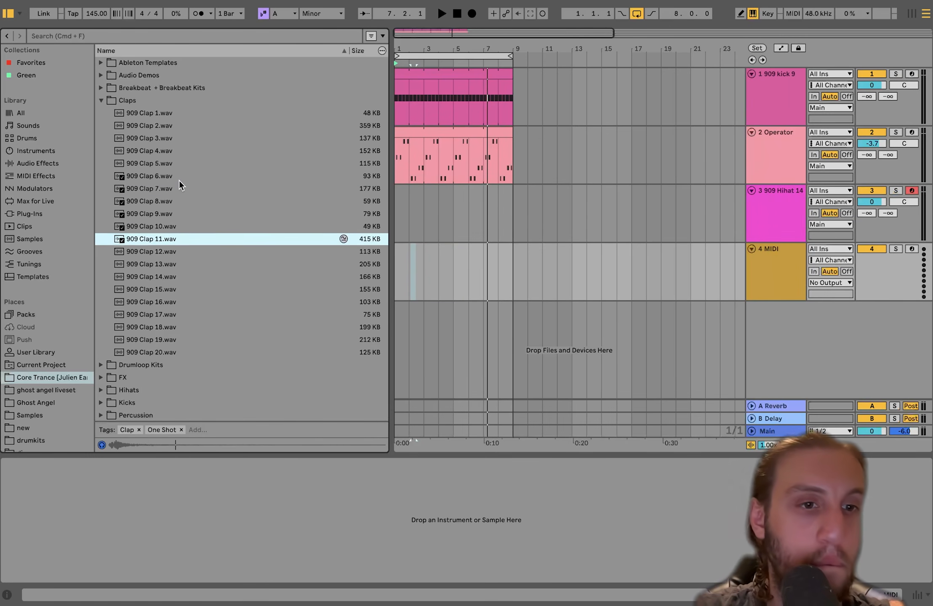
{"action": "key", "text": "Return"}
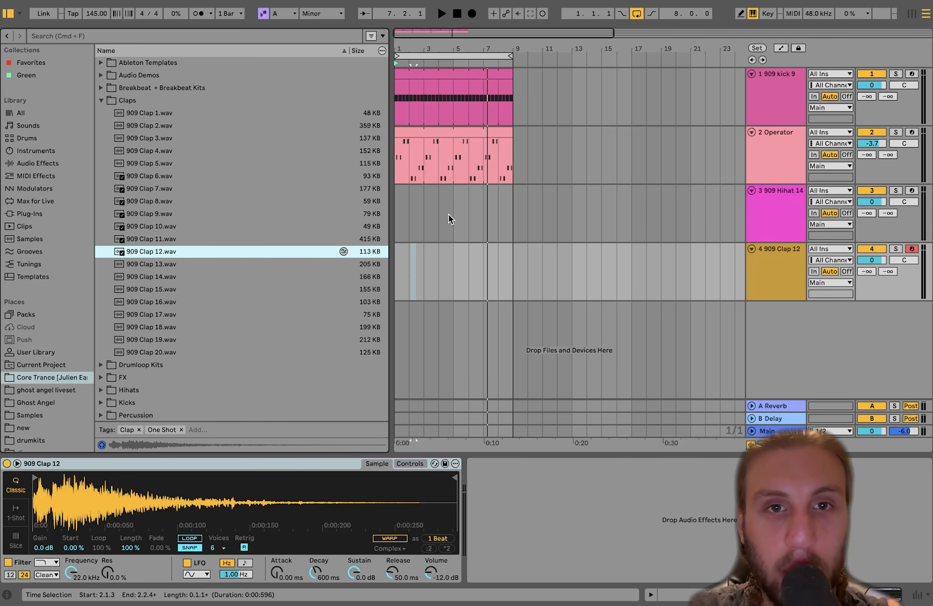
- Create a one-bar MIDI clip on the hi-hat track with offbeat C3 sixteenths at 1.1.3, 1.2.3, 1.3.3 and 1.4.3
{"action": "left_click", "coordinate": [399, 210]}
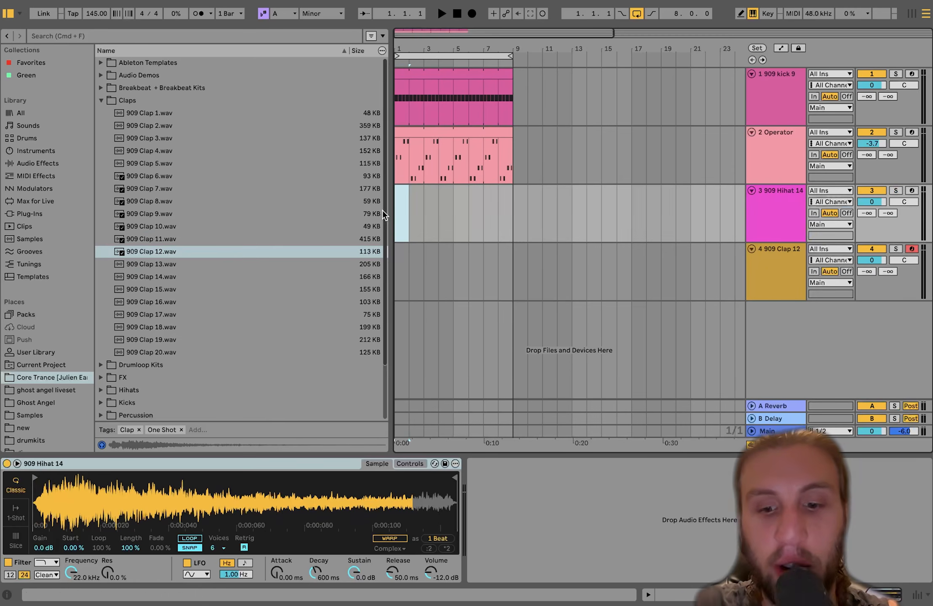
{"action": "key", "text": "super+shift+m"}
{"action": "double_click", "coordinate": [262, 516]}
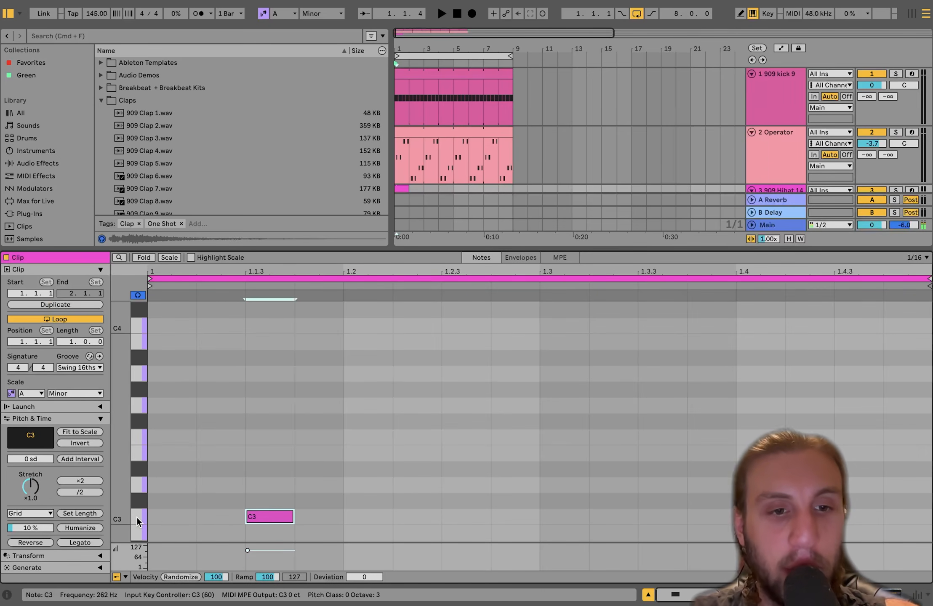
{"action": "double_click", "coordinate": [458, 518]}
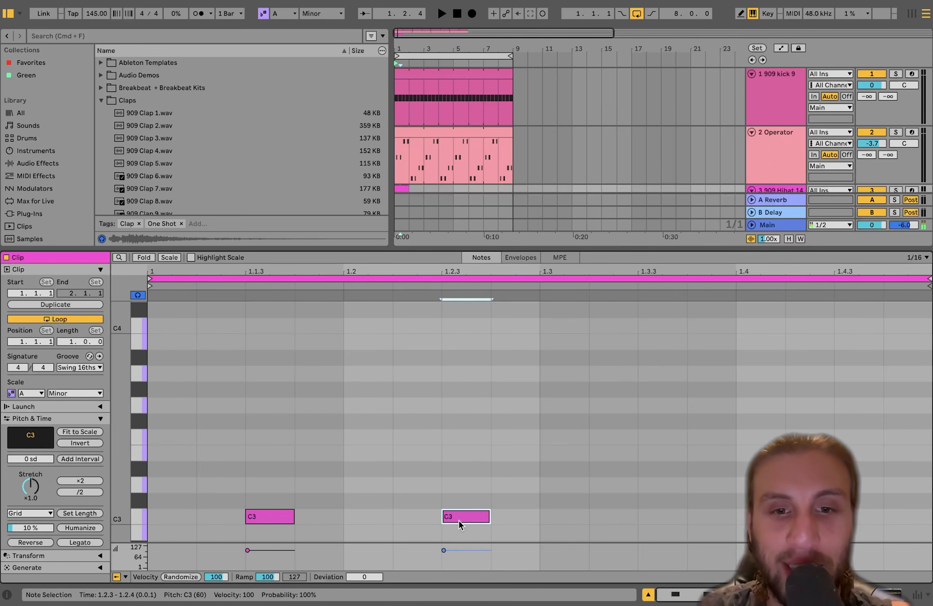
{"action": "double_click", "coordinate": [668, 515]}
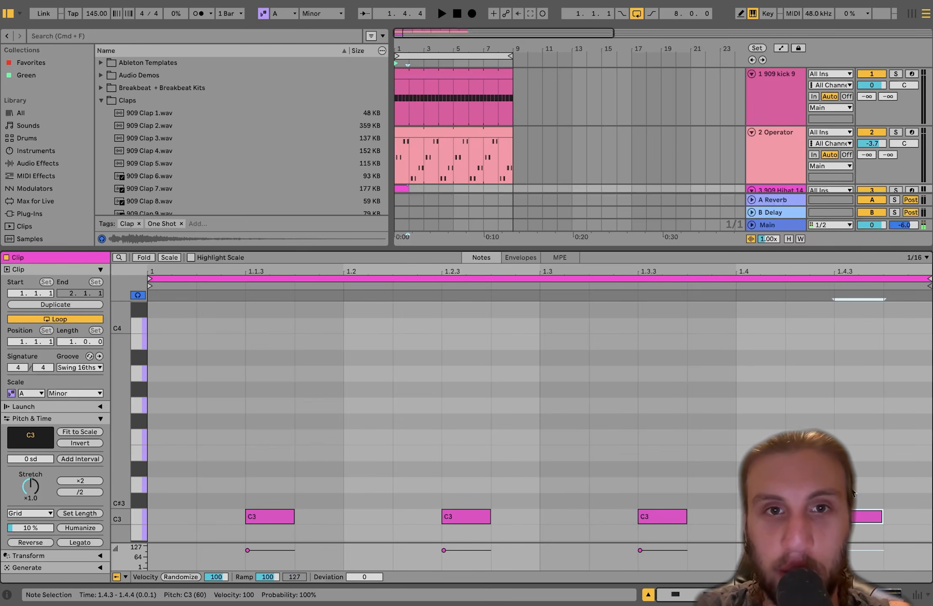
- Extend the hi-hat clip to bar 9 and lower the hi-hat track volume to -1.8 dB while the loop plays
{"action": "left_click", "coordinate": [777, 167]}
{"action": "key", "text": "space"}
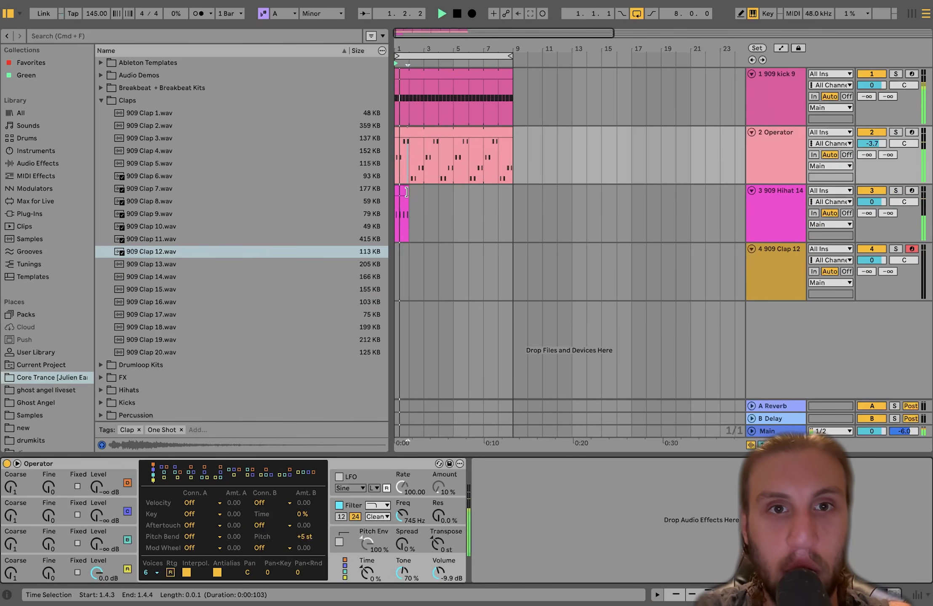
{"action": "left_click_drag", "start_coordinate": [408, 194], "coordinate": [510, 195]}
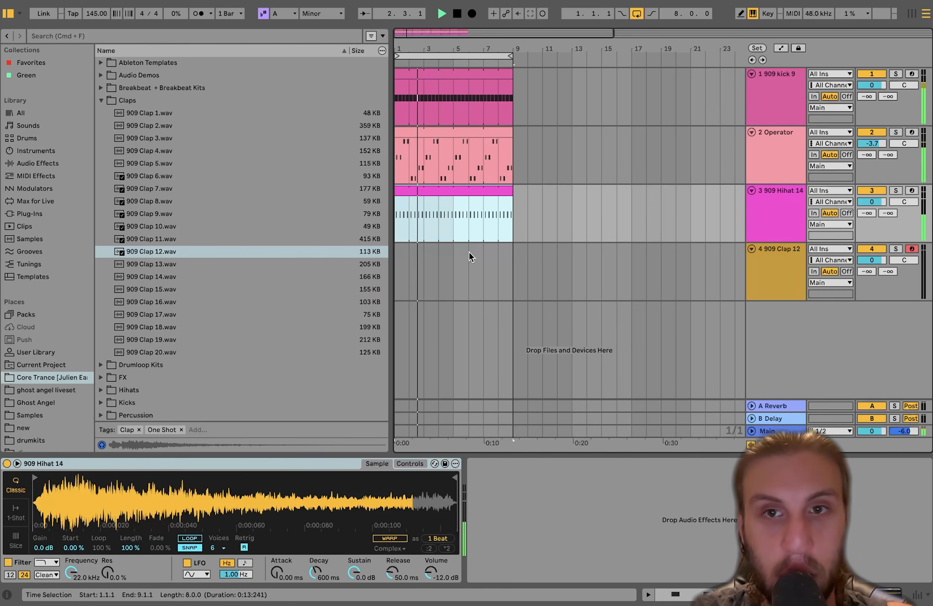
{"action": "left_click_drag", "start_coordinate": [871, 202], "coordinate": [871, 204]}
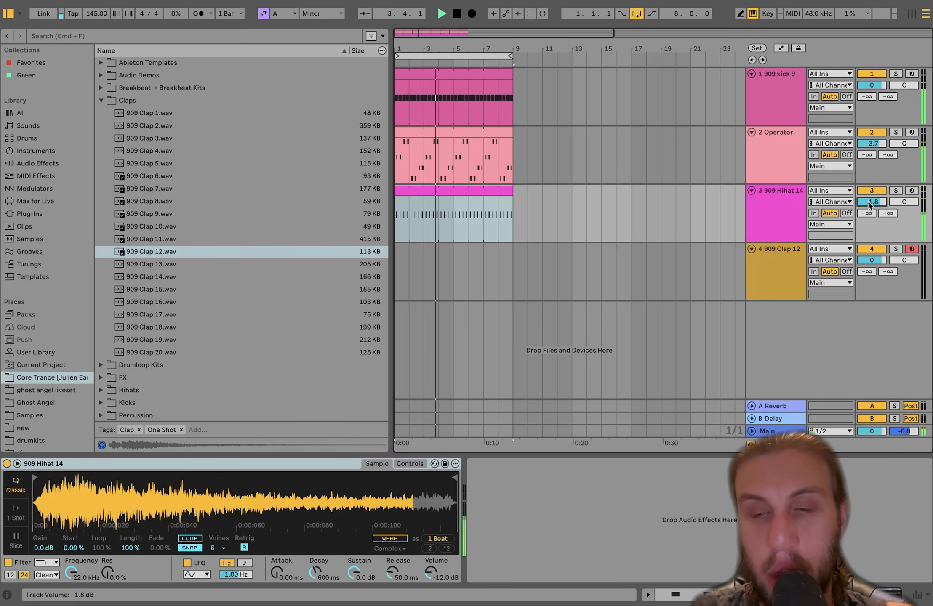
{"action": "key", "text": "space"}
- Create a one-bar MIDI clip on the clap track with C3 notes on beats 1.2 and 1.4
{"action": "left_click_drag", "start_coordinate": [406, 263], "coordinate": [389, 265]}
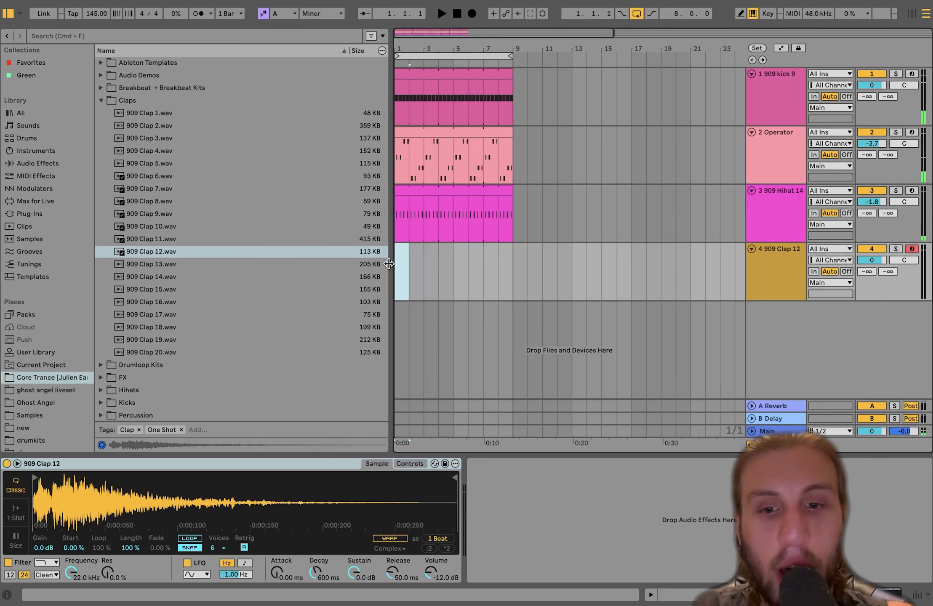
{"action": "key", "text": "super+shift+m"}
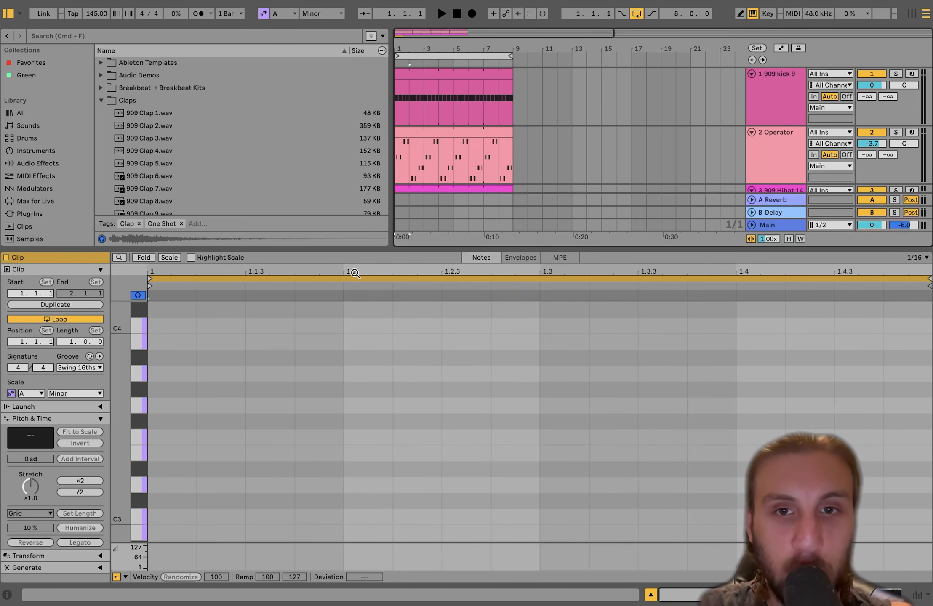
{"action": "double_click", "coordinate": [367, 517]}
{"action": "double_click", "coordinate": [751, 517]}
{"action": "key", "text": "space"}
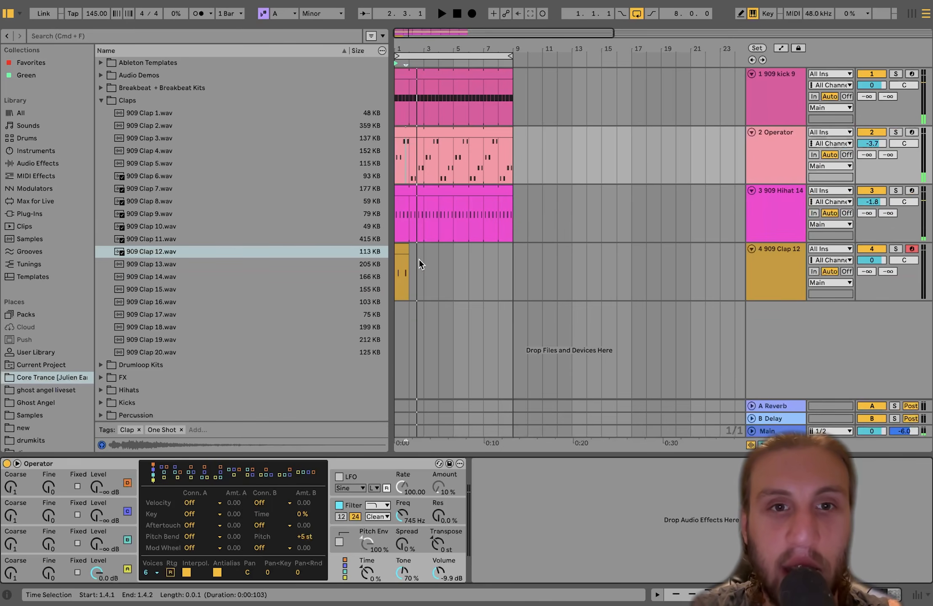
- Extend the clap clip to bar 9 and lower the clap track volume to -7.3 dB during playback
{"action": "left_click_drag", "start_coordinate": [409, 249], "coordinate": [501, 249]}
{"action": "key", "text": "space"}
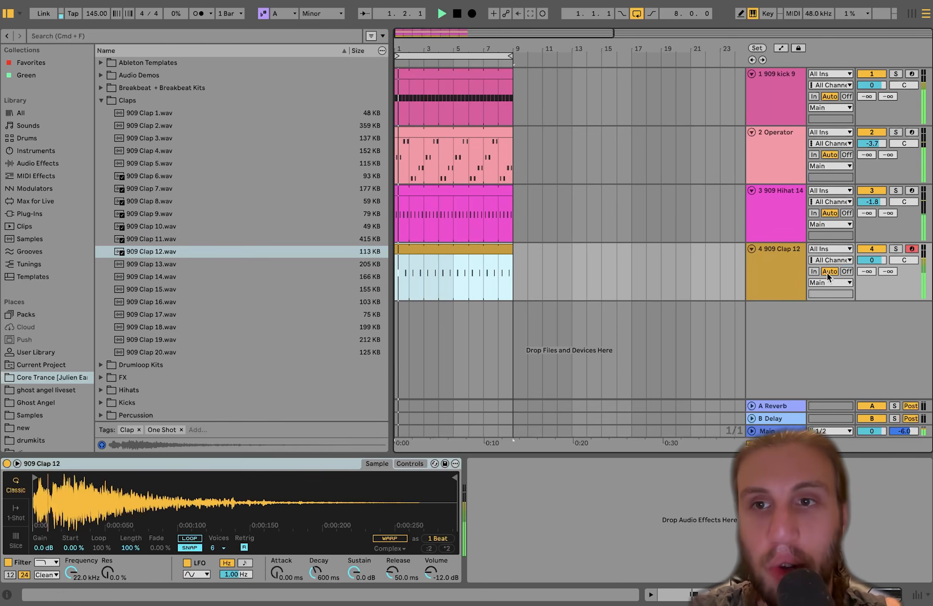
{"action": "left_click_drag", "start_coordinate": [871, 260], "coordinate": [871, 277]}
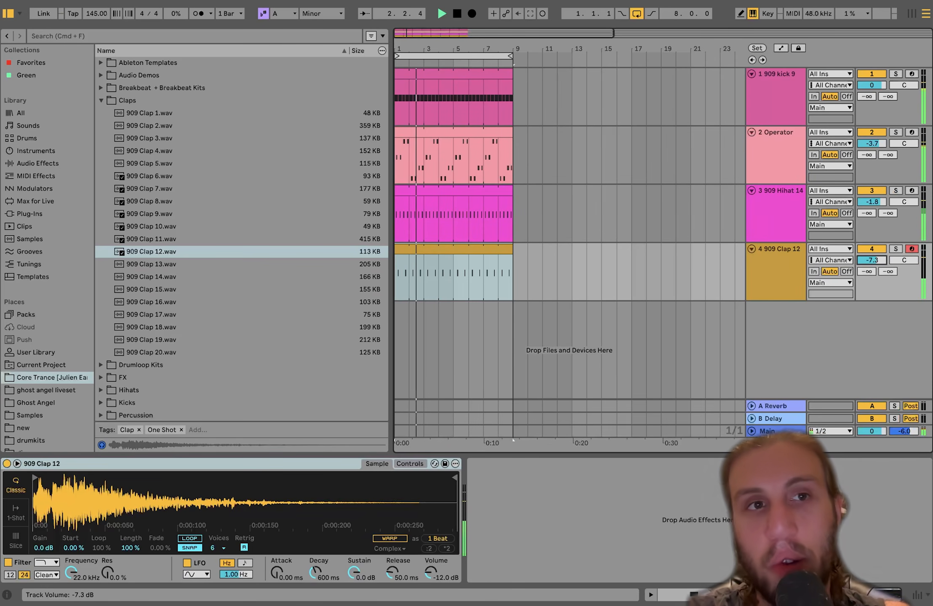
- Transpose all notes of the Operator bass clip up three semitones, so the first note is C1
{"action": "double_click", "coordinate": [420, 132]}
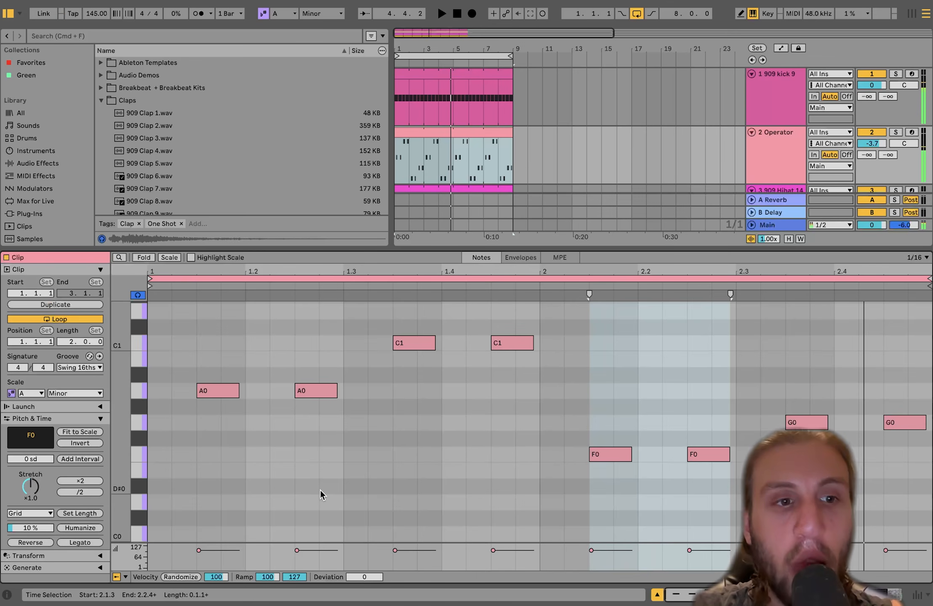
{"action": "key", "text": "super+a"}
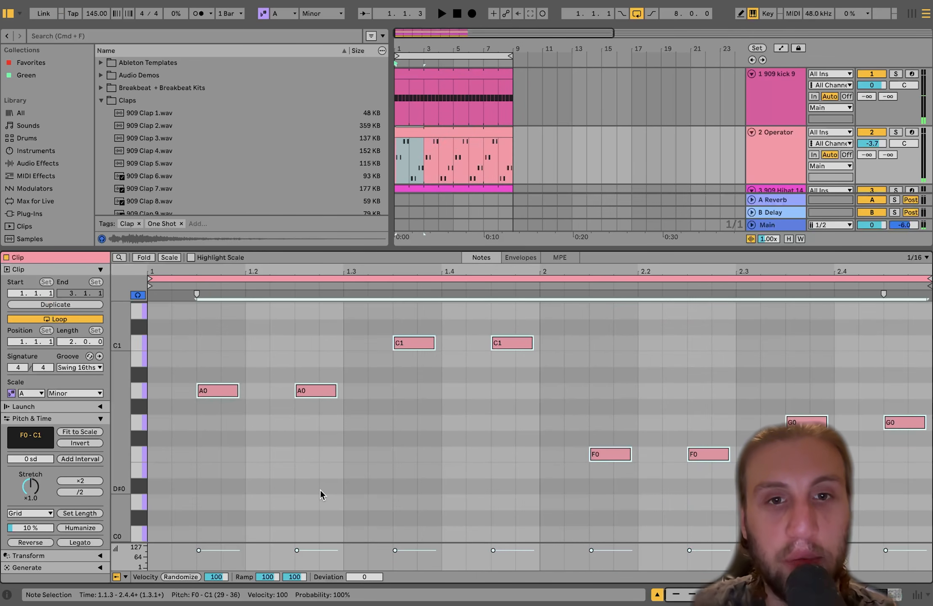
{"action": "key", "text": "Up"}
{"action": "key", "text": "Up"}
{"action": "key", "text": "Up"}
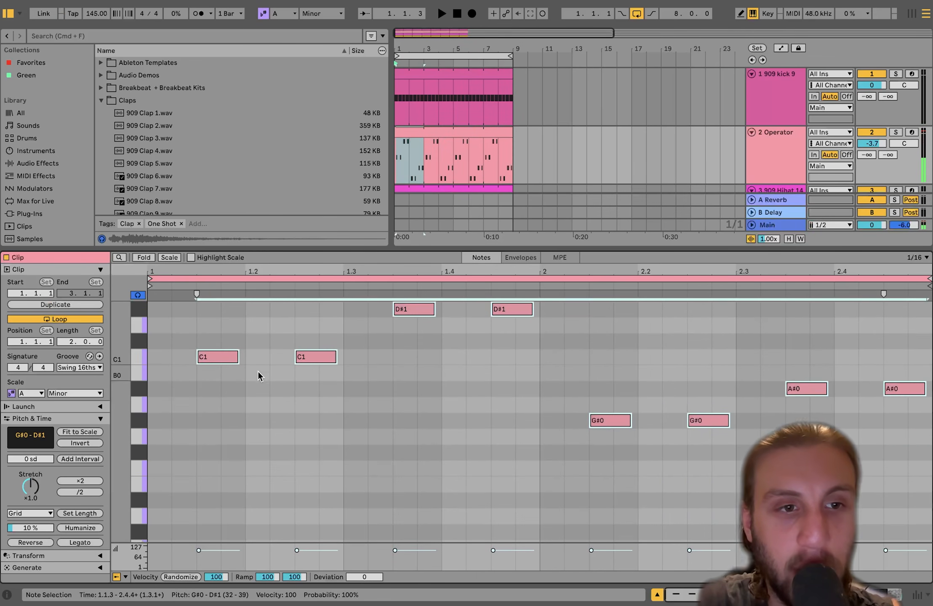
- Set the bass clip's scale root to C, keeping Minor, and play the loop
{"action": "left_click", "coordinate": [39, 394]}
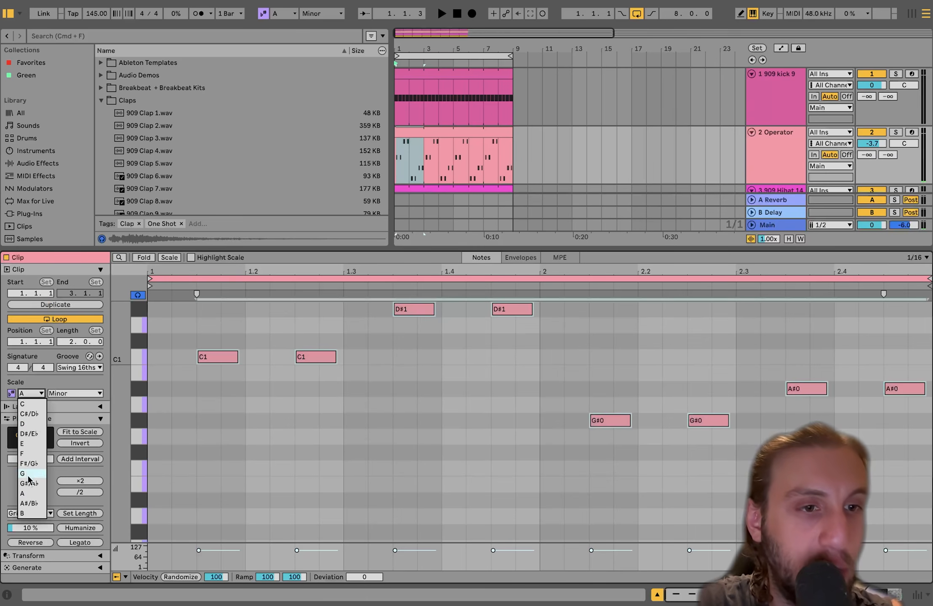
{"action": "left_click", "coordinate": [25, 404]}
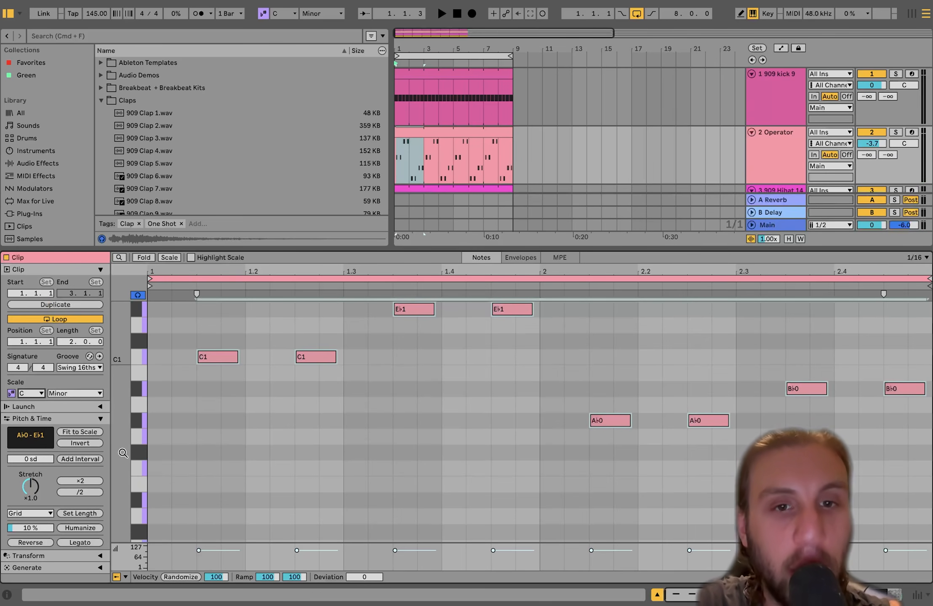
{"action": "key", "text": "space"}
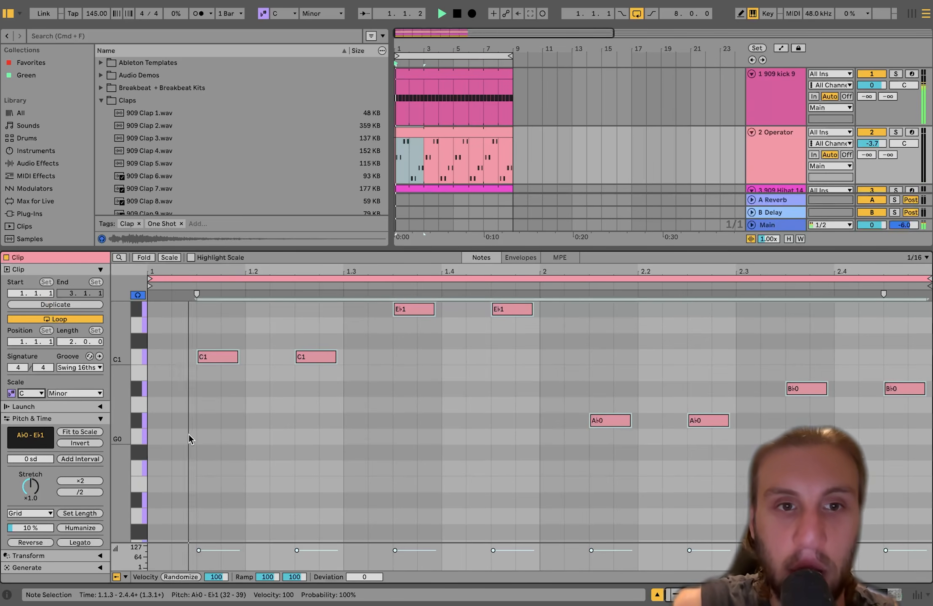
- Return to the full arrangement and lower the clap track volume to -7.9 dB
{"action": "left_click", "coordinate": [761, 137]}
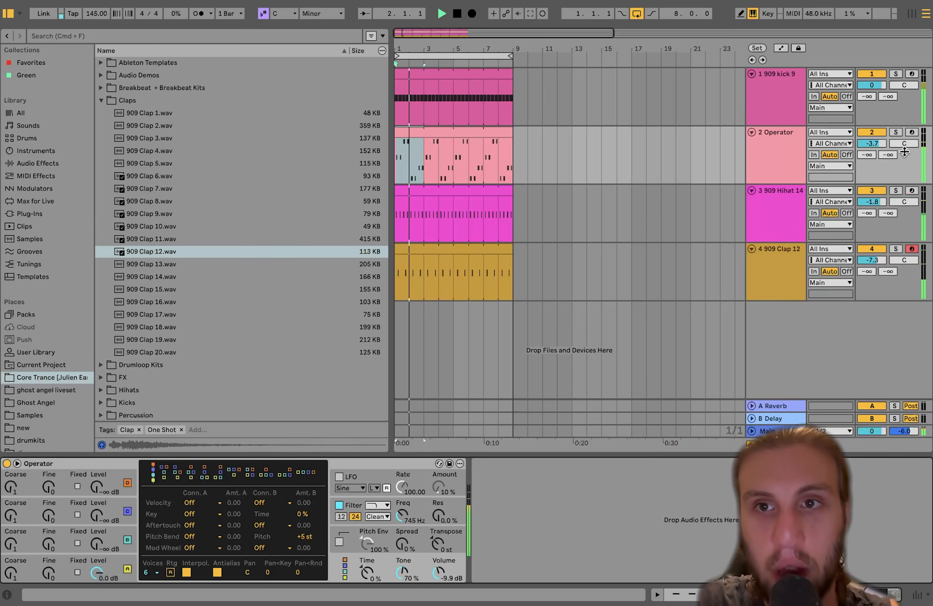
{"action": "left_click", "coordinate": [778, 264]}
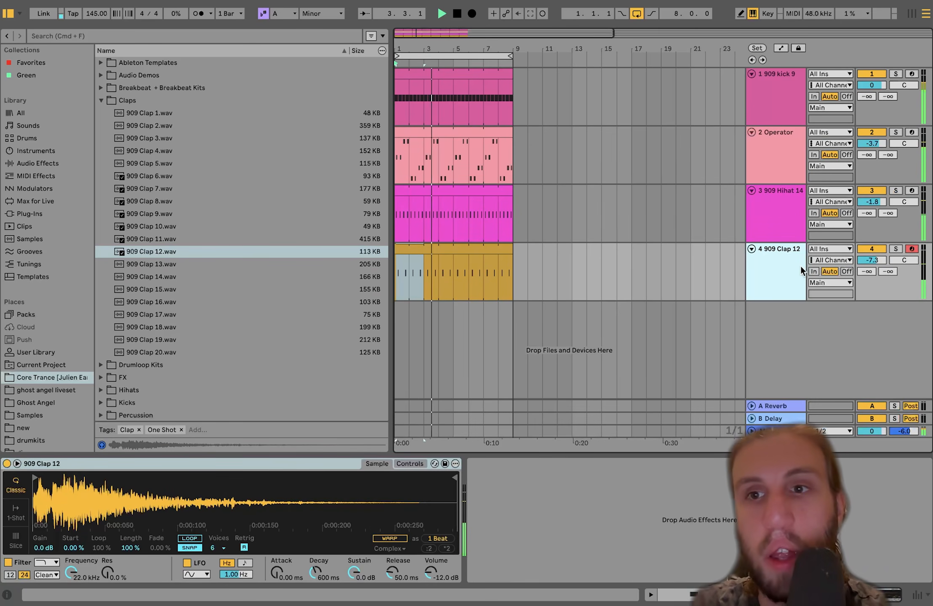
{"action": "left_click_drag", "start_coordinate": [871, 260], "coordinate": [871, 265]}
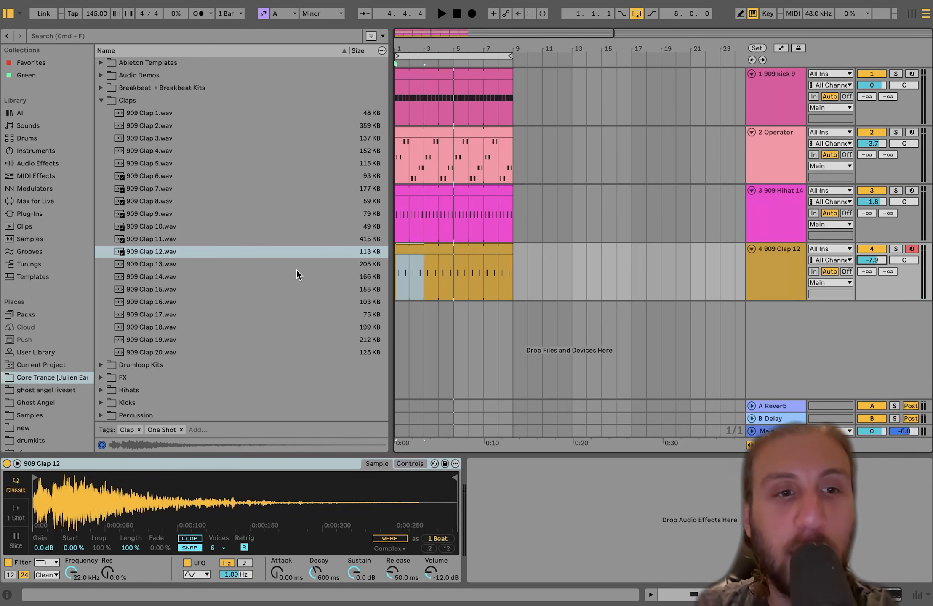
- Audition the Raveloops, place Loop 11 - 144 Bpm.wav on a new audio track at bar 1, and lower its volume to about -10 dB
{"action": "scroll", "coordinate": [297, 271], "scroll_direction": "down", "scroll_amount": 5}
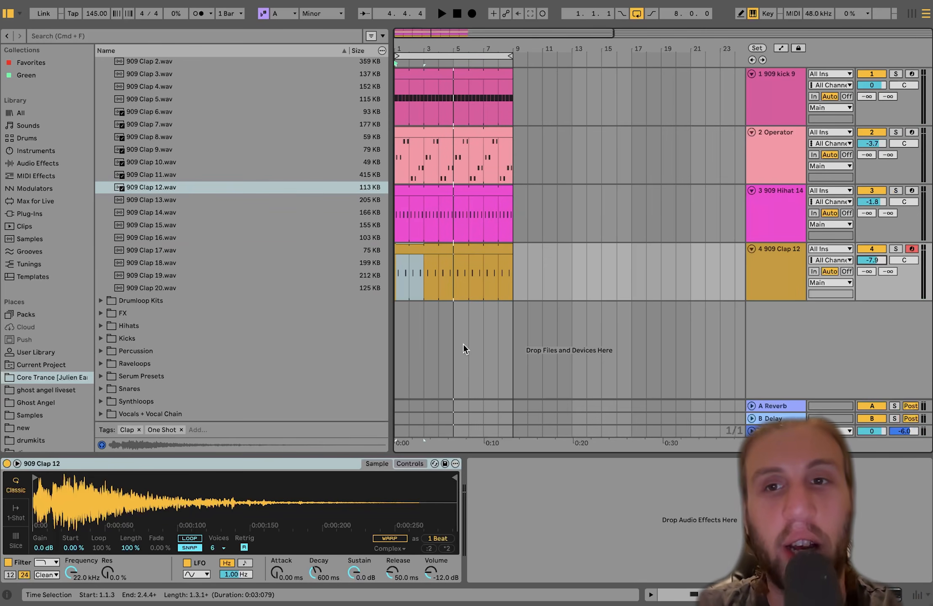
{"action": "left_click", "coordinate": [136, 363]}
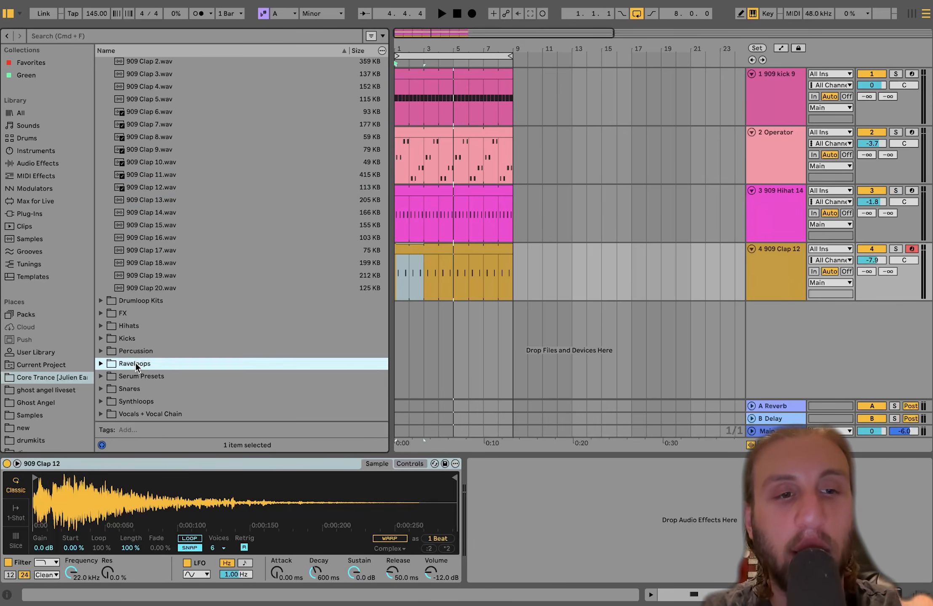
{"action": "scroll", "coordinate": [158, 315], "scroll_direction": "down", "scroll_amount": 5}
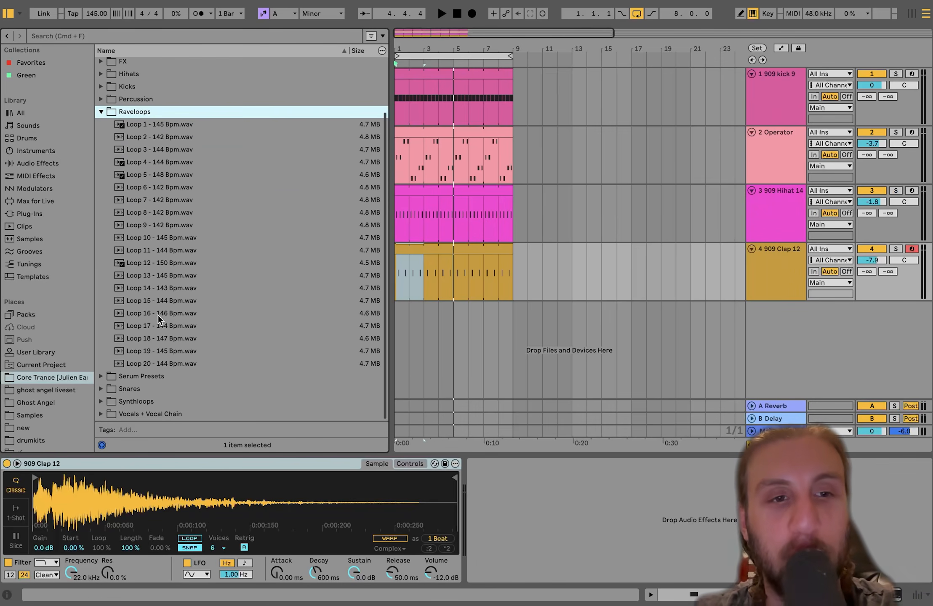
{"action": "left_click", "coordinate": [169, 284]}
{"action": "key", "text": "Up"}
{"action": "key", "text": "Up"}
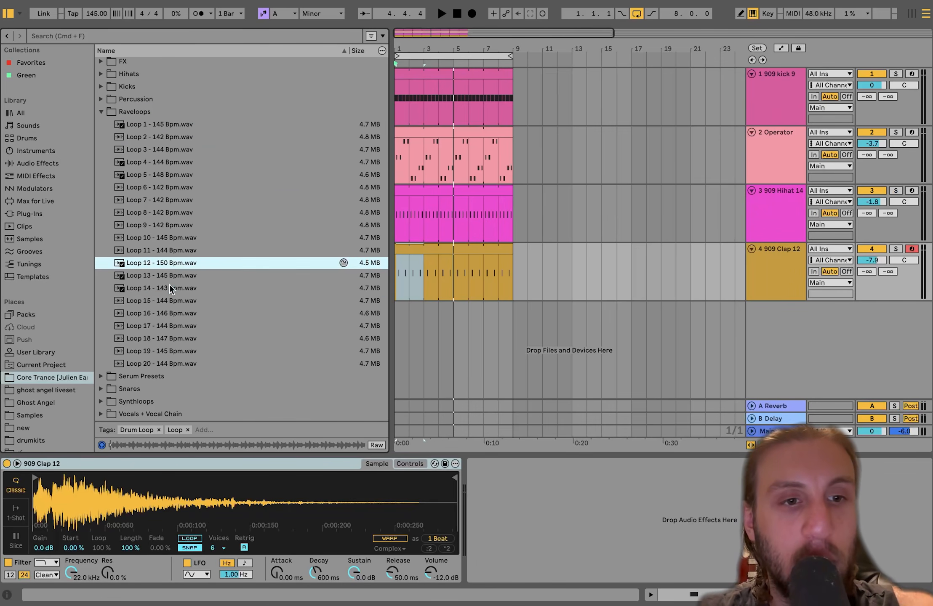
{"action": "key", "text": "Up"}
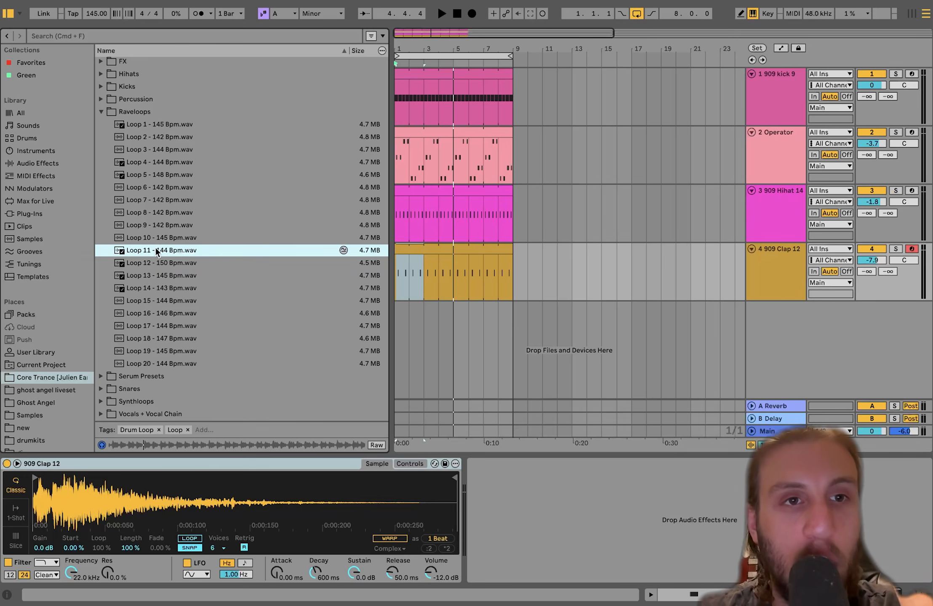
{"action": "left_click_drag", "start_coordinate": [154, 249], "coordinate": [397, 334]}
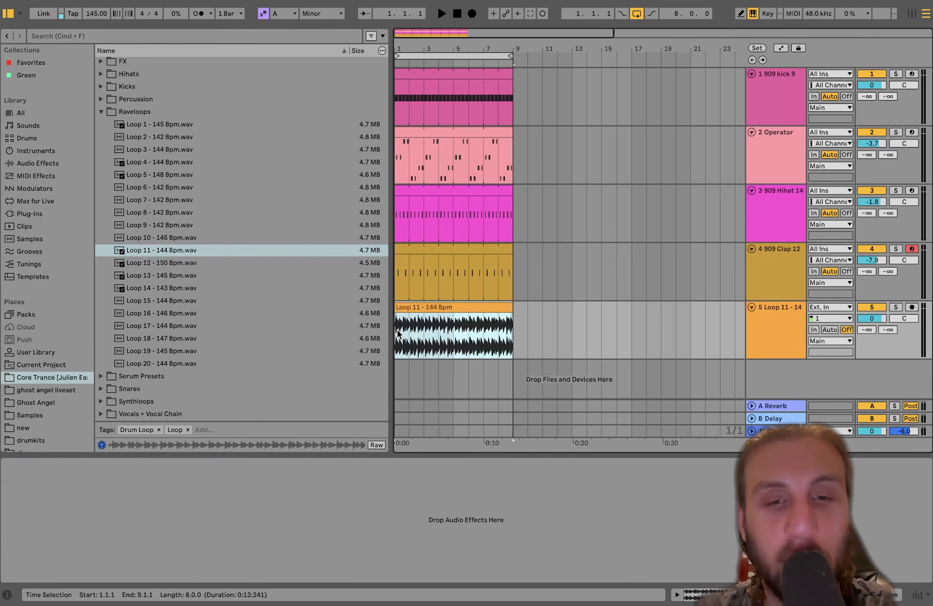
{"action": "left_click_drag", "start_coordinate": [870, 318], "coordinate": [870, 333]}
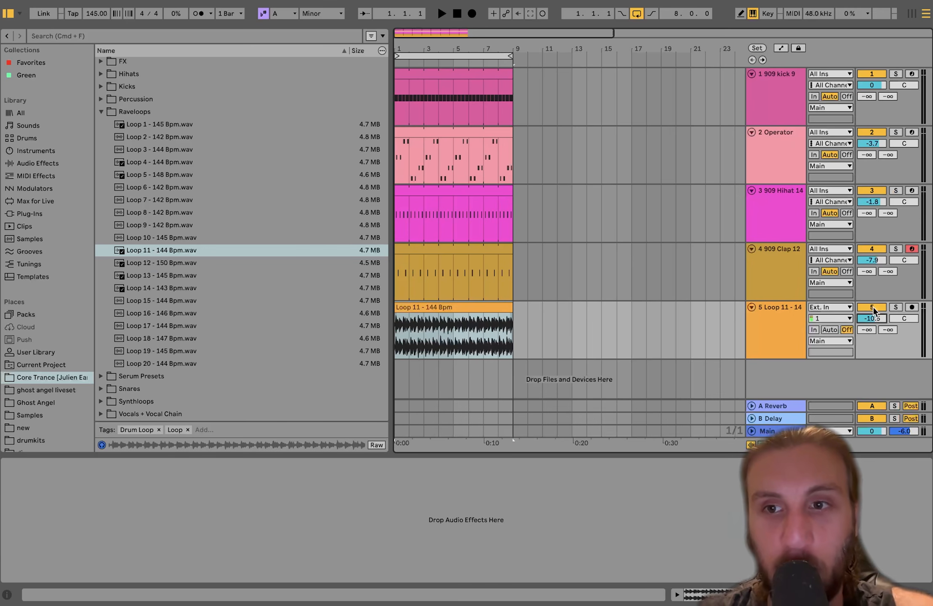
- Play the arrangement and lower the Loop 11 track's volume to -13.9 dB
{"action": "key", "text": "space"}
{"action": "left_click_drag", "start_coordinate": [869, 322], "coordinate": [868, 328]}
{"action": "key", "text": "Down"}
{"action": "key", "text": "Down"}
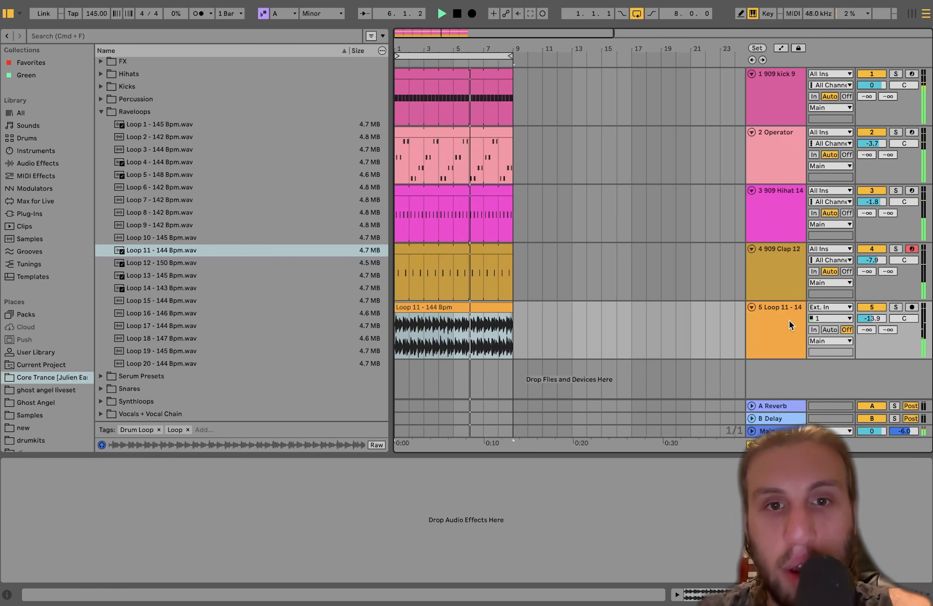
- Audition Loop 19 - 145 Bpm.wav and Loop 20 - 144 Bpm.wav in the Raveloops folder
{"action": "left_click", "coordinate": [220, 350]}
{"action": "left_click", "coordinate": [172, 362]}
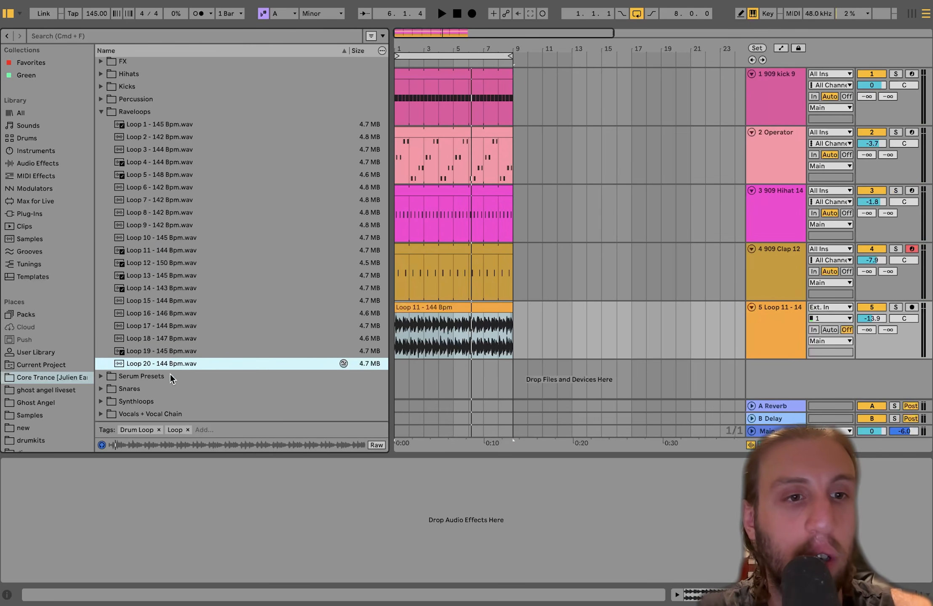
{"action": "scroll", "coordinate": [170, 373], "scroll_direction": "up", "scroll_amount": 1}
{"action": "scroll", "coordinate": [157, 236], "scroll_direction": "down", "scroll_amount": 1}
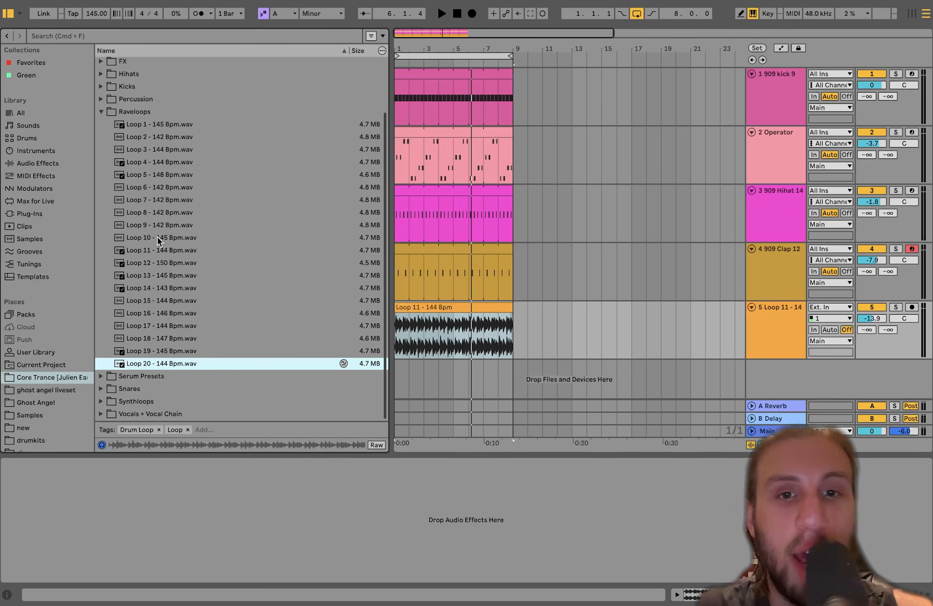
- Insert a MIDI track below the rave loop and load 909 Percussion 10.wav onto it after auditioning the Percussion samples
{"action": "right_click", "coordinate": [770, 370]}
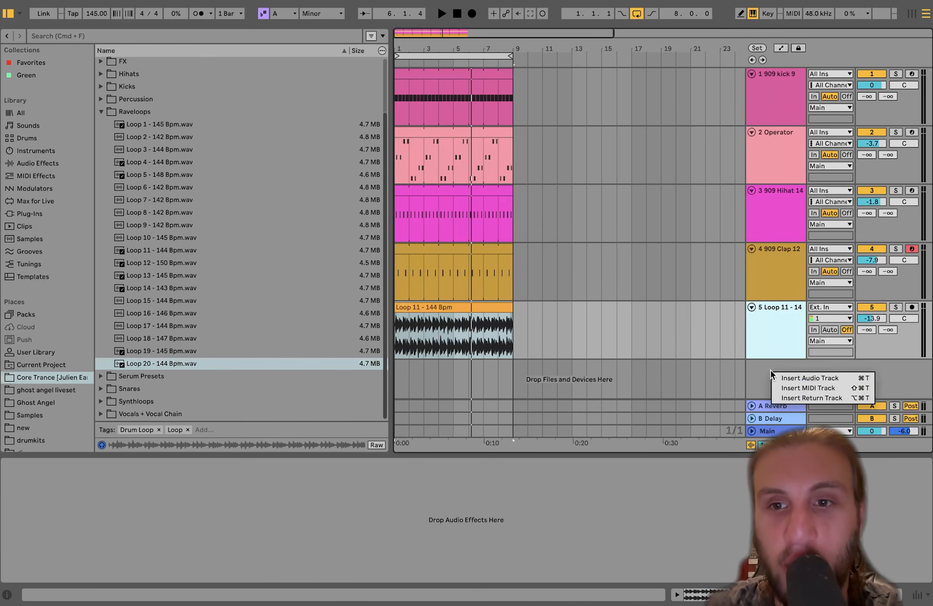
{"action": "left_click", "coordinate": [788, 387]}
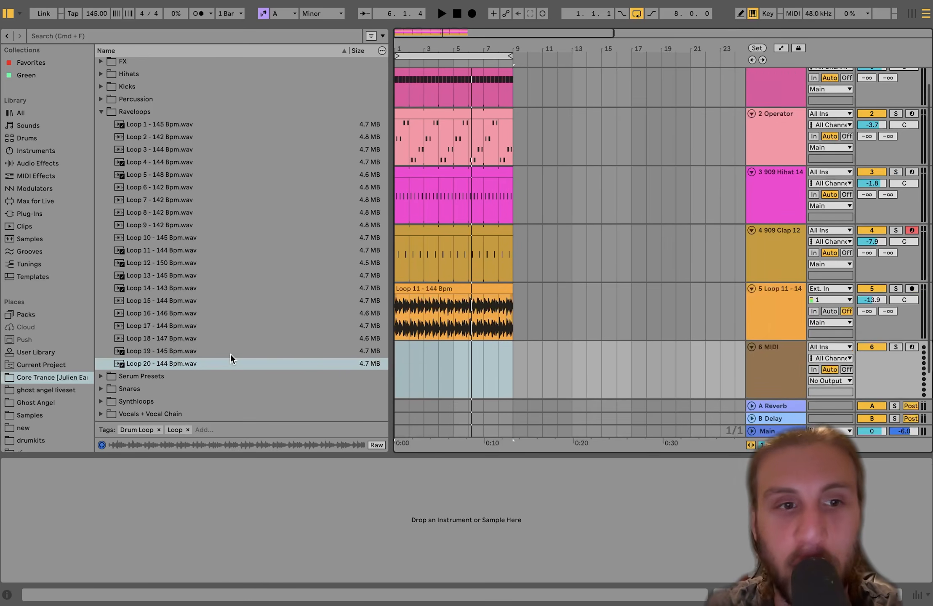
{"action": "left_click", "coordinate": [149, 99]}
{"action": "left_click", "coordinate": [164, 253]}
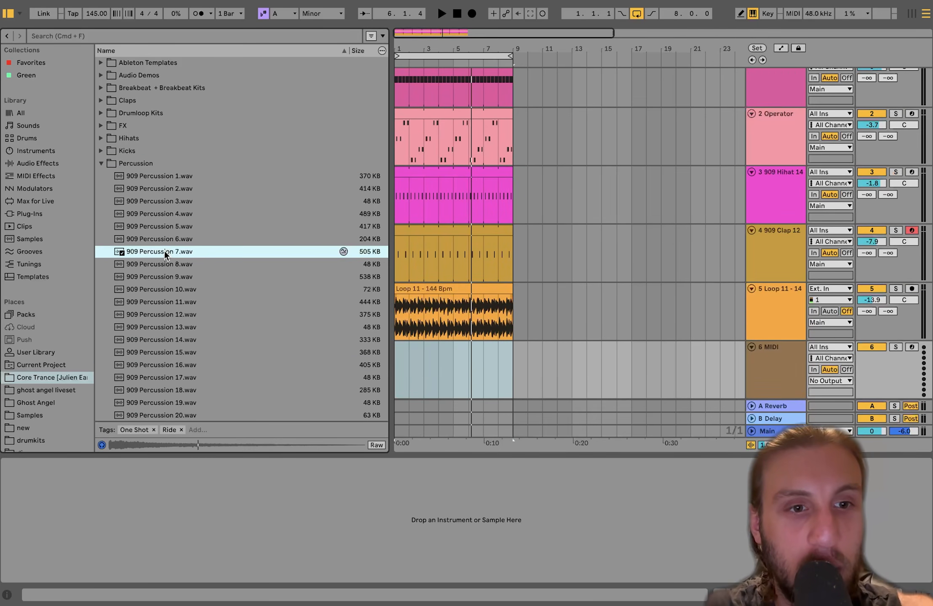
{"action": "key", "text": "Down"}
{"action": "key", "text": "Down"}
{"action": "key", "text": "Down"}
{"action": "key", "text": "Down"}
{"action": "key", "text": "Down"}
{"action": "key", "text": "Up"}
{"action": "key", "text": "Up"}
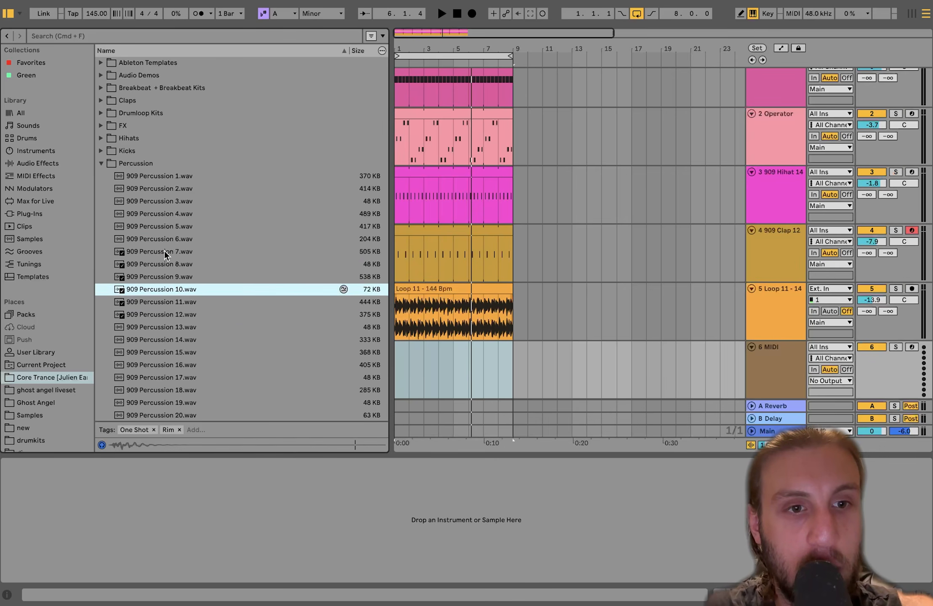
{"action": "key", "text": "Return"}
- Create a one-bar MIDI clip at bar 1 of the percussion track and add a C3 sixteenth note at 1.3.2
{"action": "left_click", "coordinate": [422, 379]}
{"action": "left_click", "coordinate": [406, 374]}
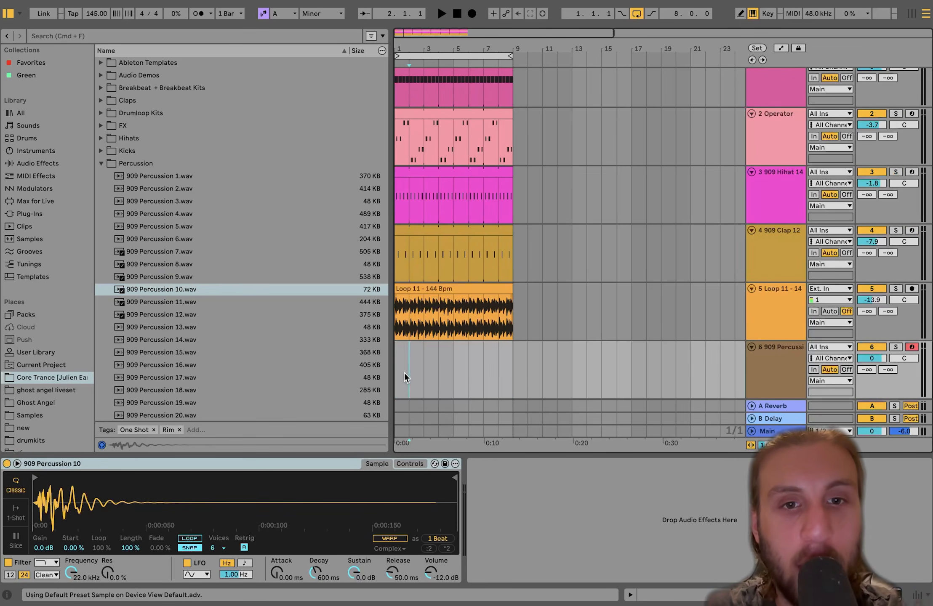
{"action": "key", "text": "super+shift+m"}
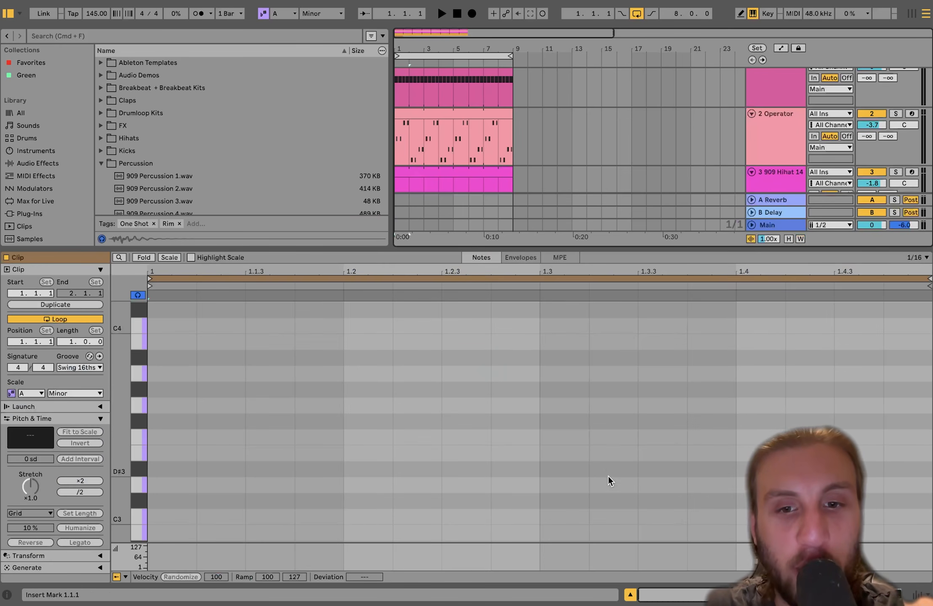
{"action": "double_click", "coordinate": [614, 517]}
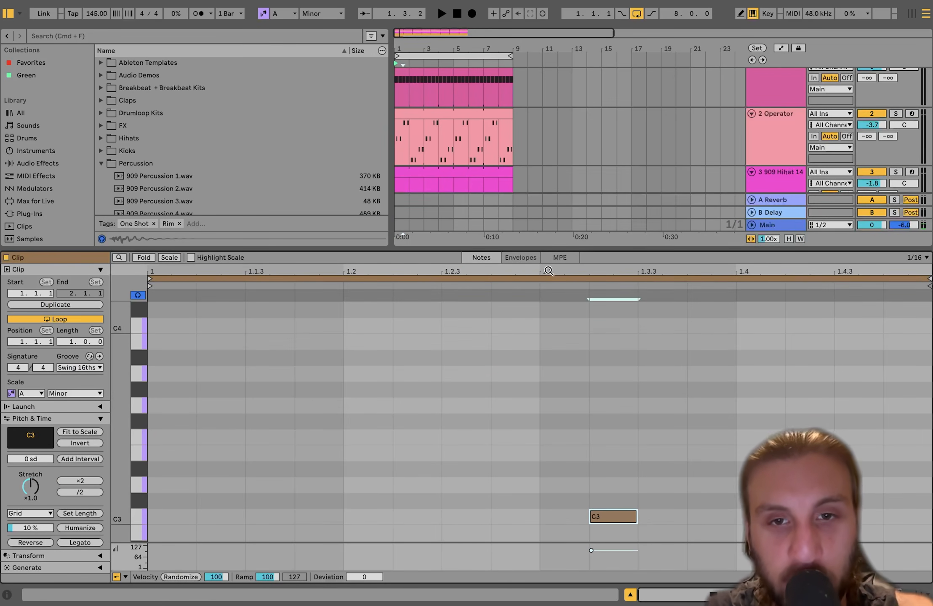
- Lower the percussion track's volume to -10.6 dB and extend its clip to bar 9
{"action": "left_click", "coordinate": [791, 125]}
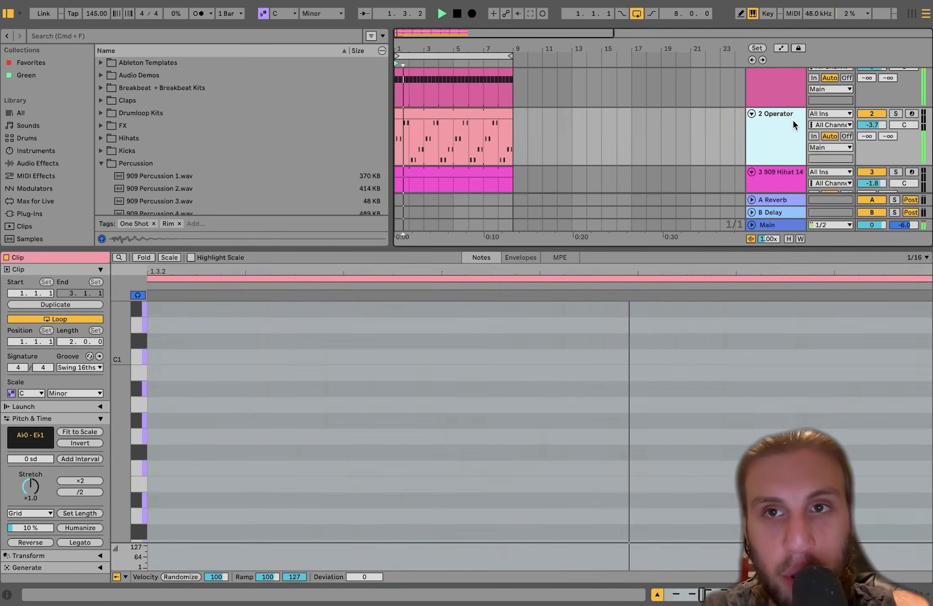
{"action": "scroll", "coordinate": [925, 357], "scroll_direction": "down", "scroll_amount": 3}
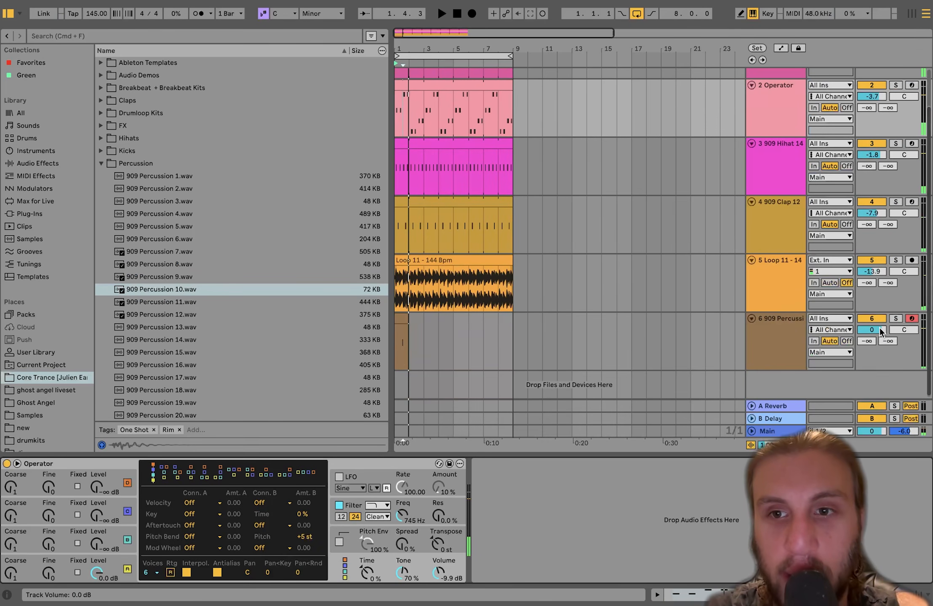
{"action": "left_click_drag", "start_coordinate": [880, 330], "coordinate": [879, 346]}
{"action": "left_click", "coordinate": [435, 383]}
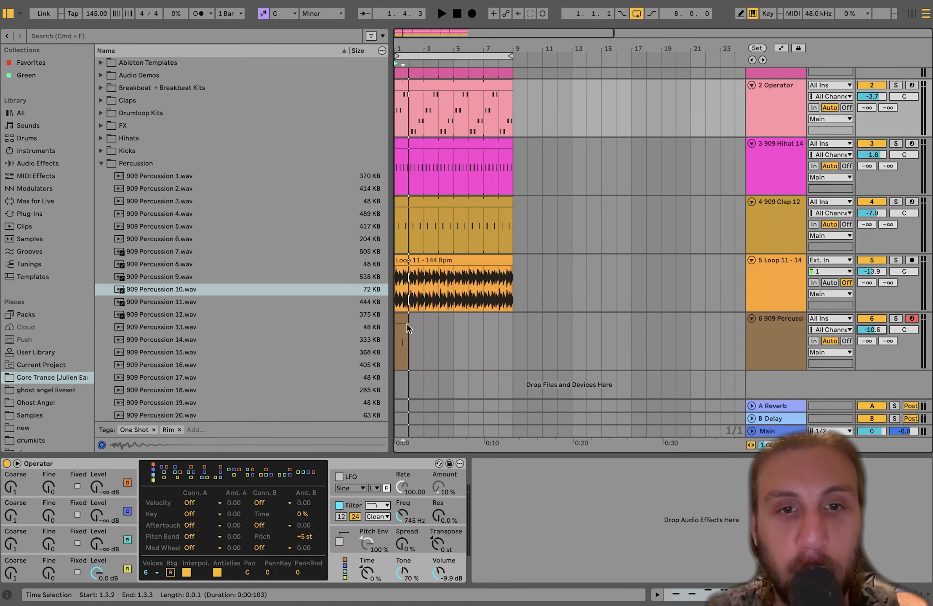
{"action": "left_click_drag", "start_coordinate": [406, 319], "coordinate": [506, 324]}
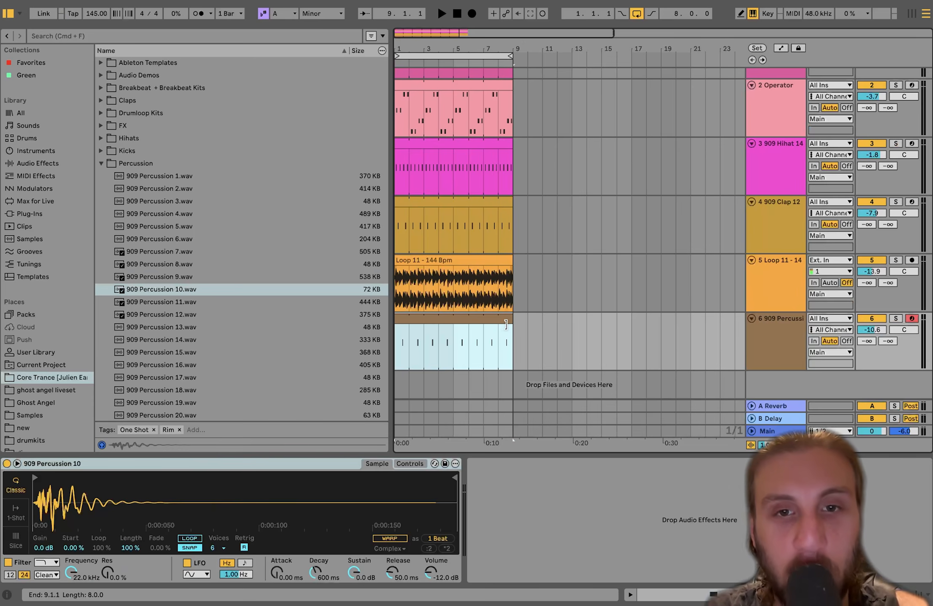
- Play the loop and lower the percussion track's volume to -15.5 dB
{"action": "key", "text": "space"}
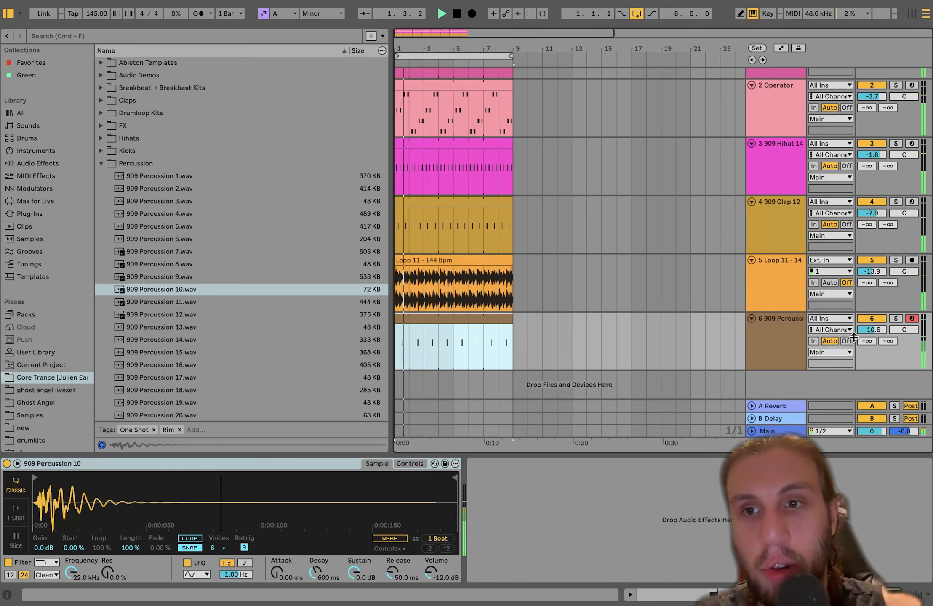
{"action": "left_click", "coordinate": [871, 329]}
{"action": "left_click_drag", "start_coordinate": [871, 329], "coordinate": [871, 341]}
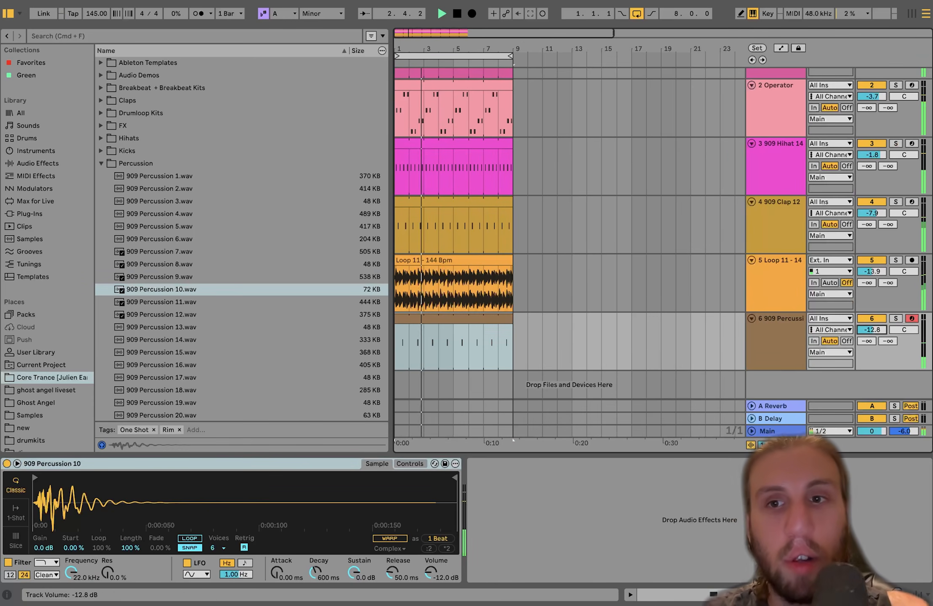
- Double the percussion clip's loop to two bars with only the C3 hit at 1.3.2, and play the full arrangement
{"action": "double_click", "coordinate": [420, 319]}
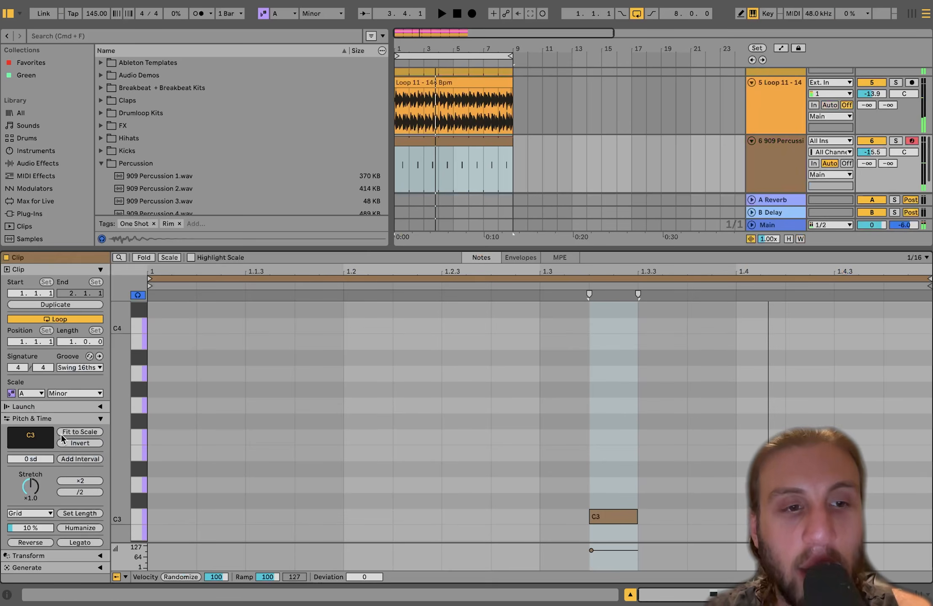
{"action": "left_click", "coordinate": [55, 304]}
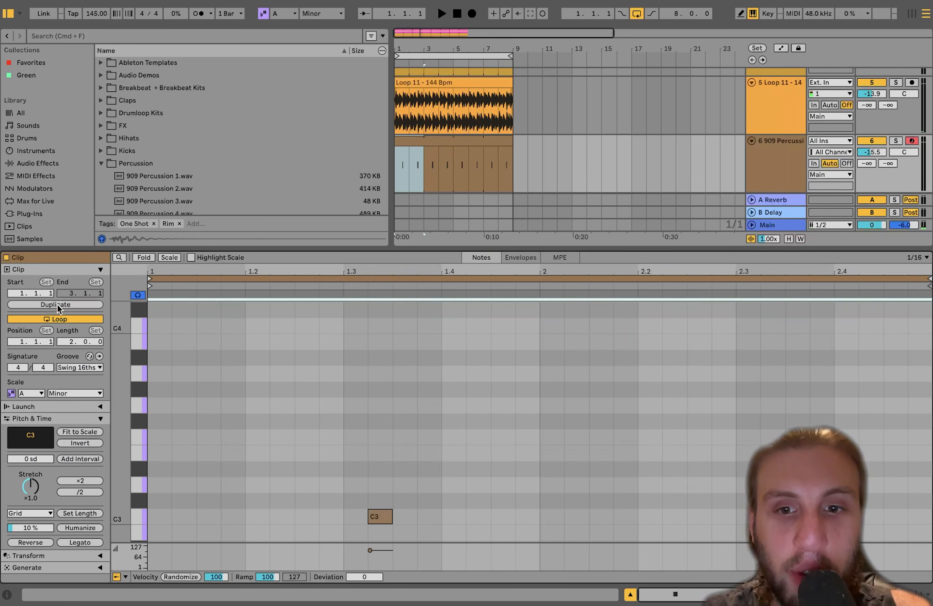
{"action": "left_click", "coordinate": [767, 150]}
{"action": "scroll", "coordinate": [412, 370], "scroll_direction": "down", "scroll_amount": 2}
{"action": "left_click_drag", "start_coordinate": [424, 351], "coordinate": [390, 351]}
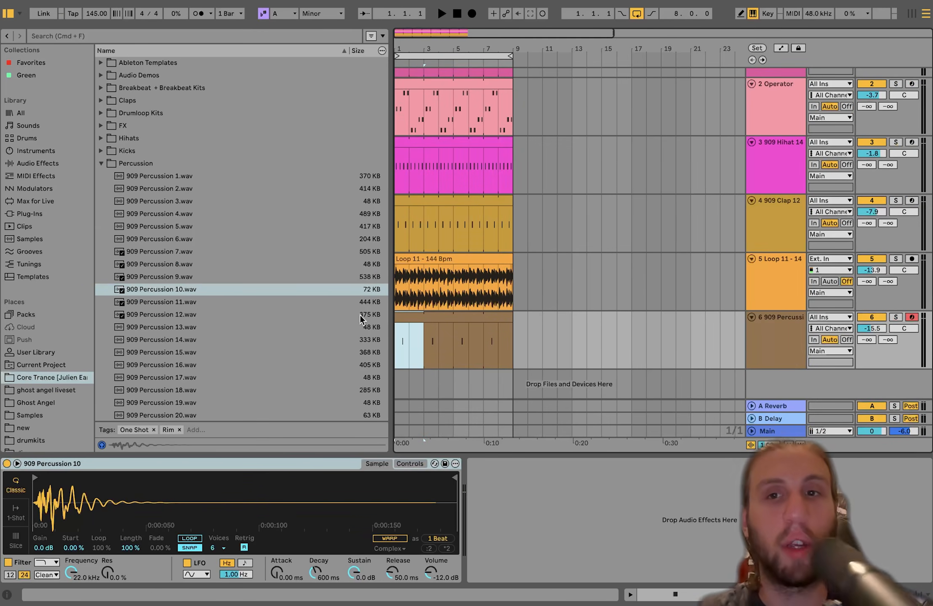
{"action": "key", "text": "space"}
{"action": "scroll", "coordinate": [529, 281], "scroll_direction": "up", "scroll_amount": 2}
{"action": "scroll", "coordinate": [529, 282], "scroll_direction": "down", "scroll_amount": 2}
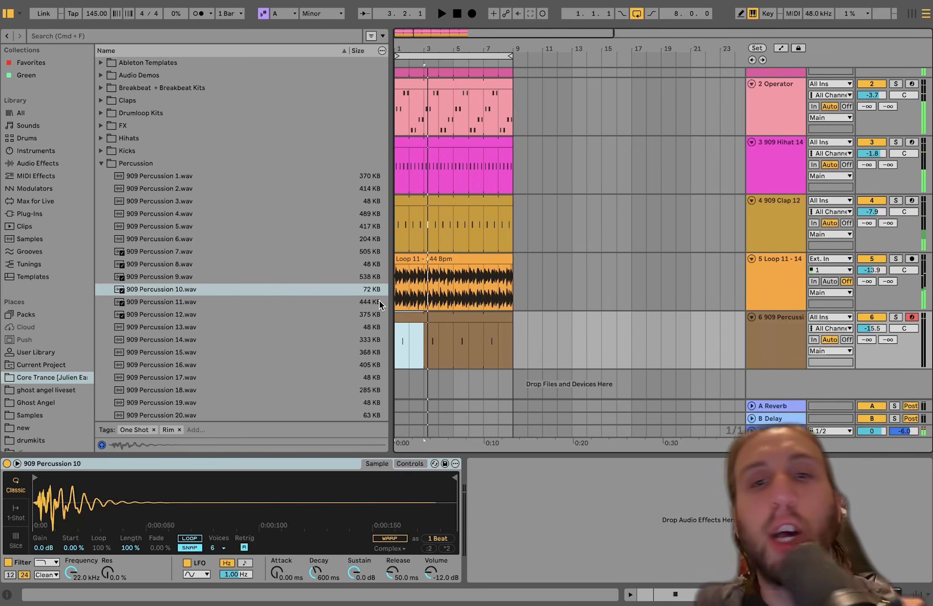
{"action": "scroll", "coordinate": [512, 265], "scroll_direction": "up", "scroll_amount": 2}
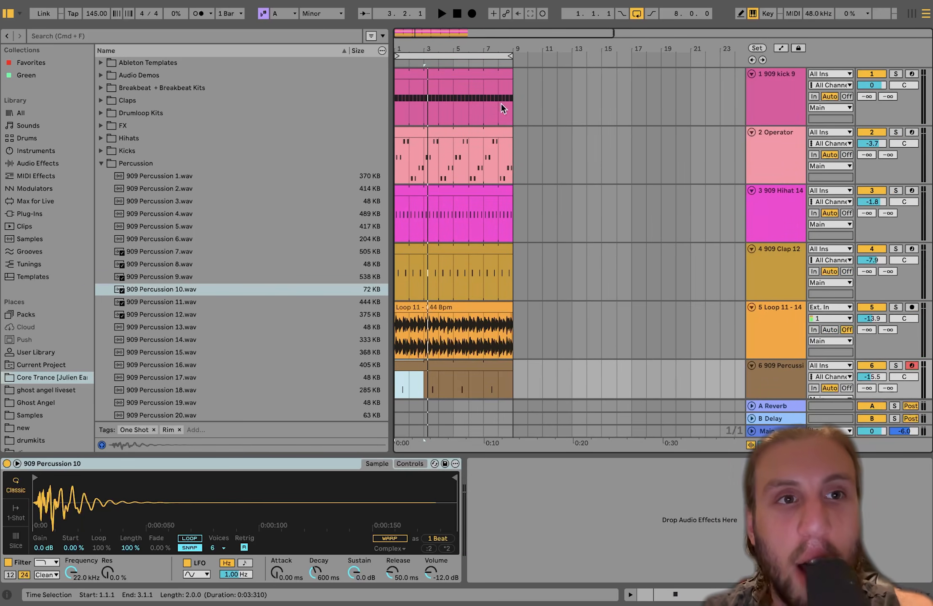
{"action": "scroll", "coordinate": [523, 161], "scroll_direction": "down", "scroll_amount": 2}
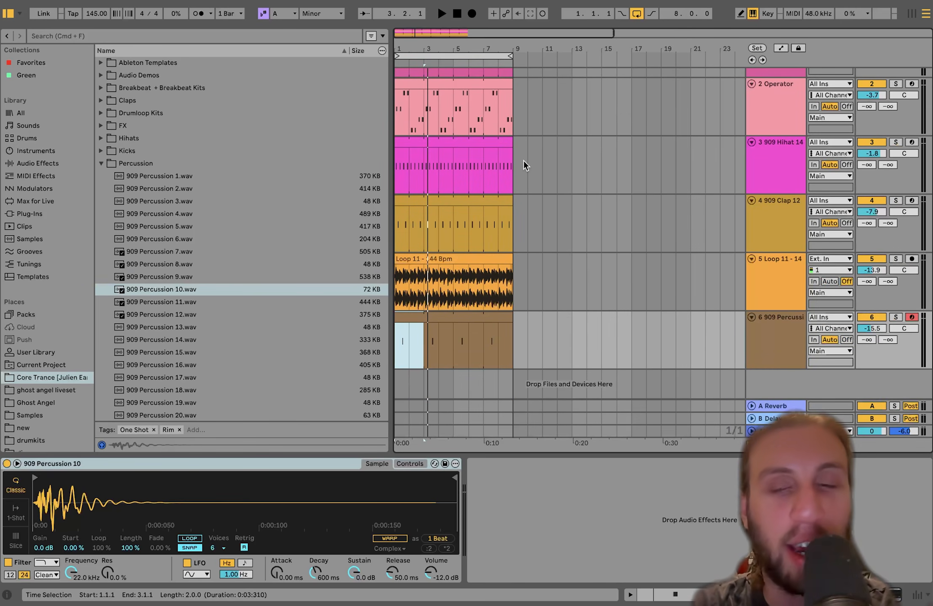
{"action": "scroll", "coordinate": [523, 161], "scroll_direction": "up", "scroll_amount": 2}
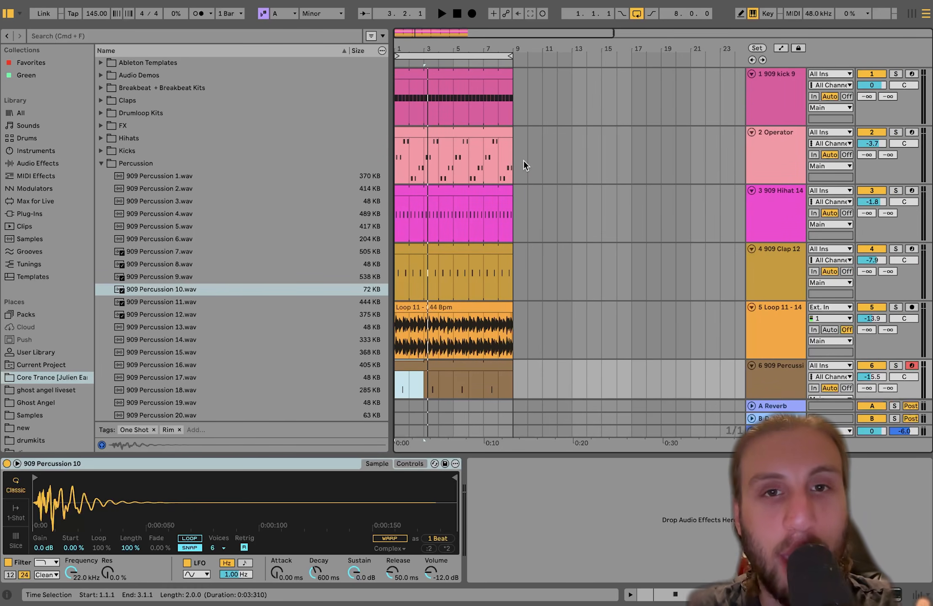
{"action": "scroll", "coordinate": [523, 161], "scroll_direction": "down", "scroll_amount": 2}
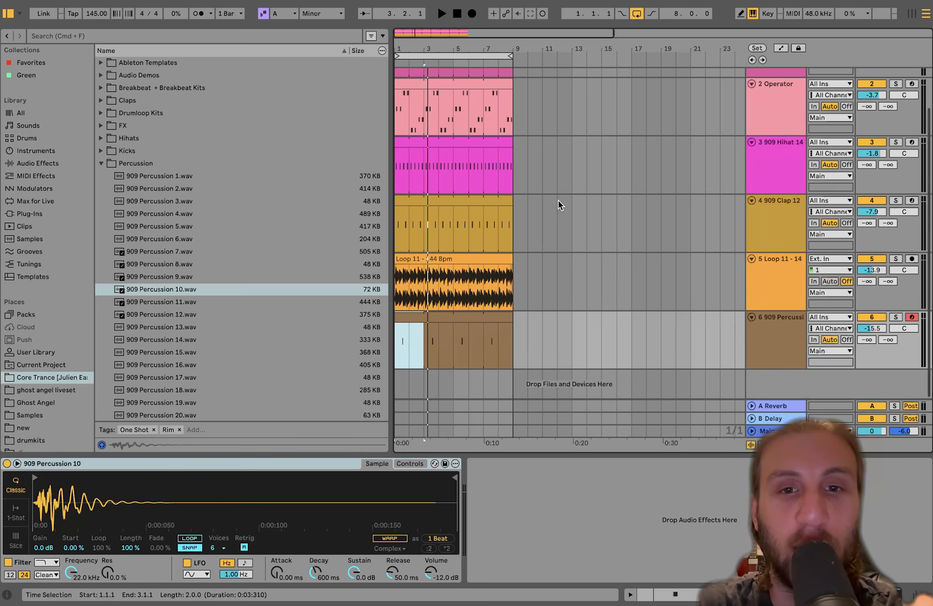
- During playback, set the Loop 11 track's volume to -12.6 dB and the percussion track's to -16.2 dB
{"action": "key", "text": "space"}
{"action": "left_click", "coordinate": [769, 324]}
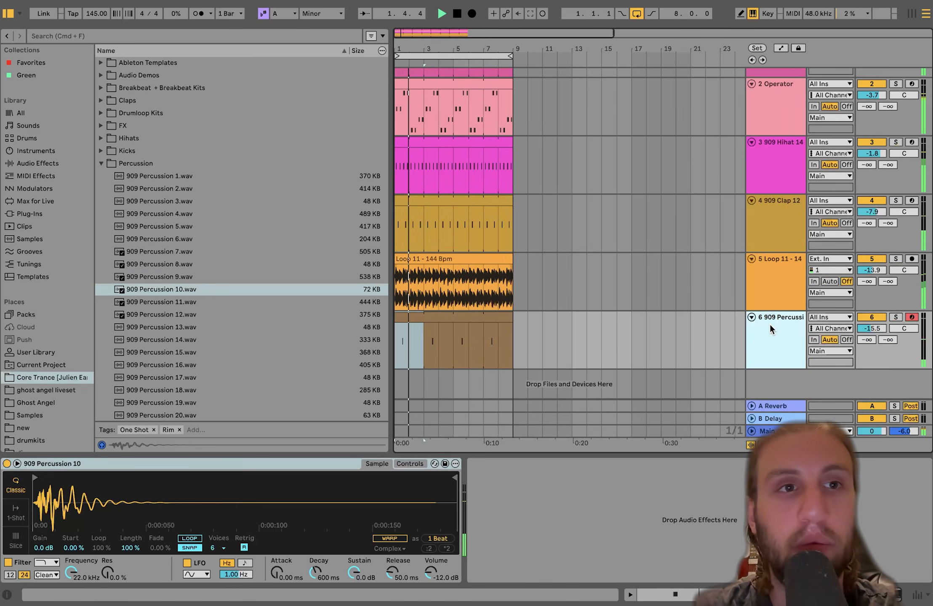
{"action": "left_click", "coordinate": [870, 283]}
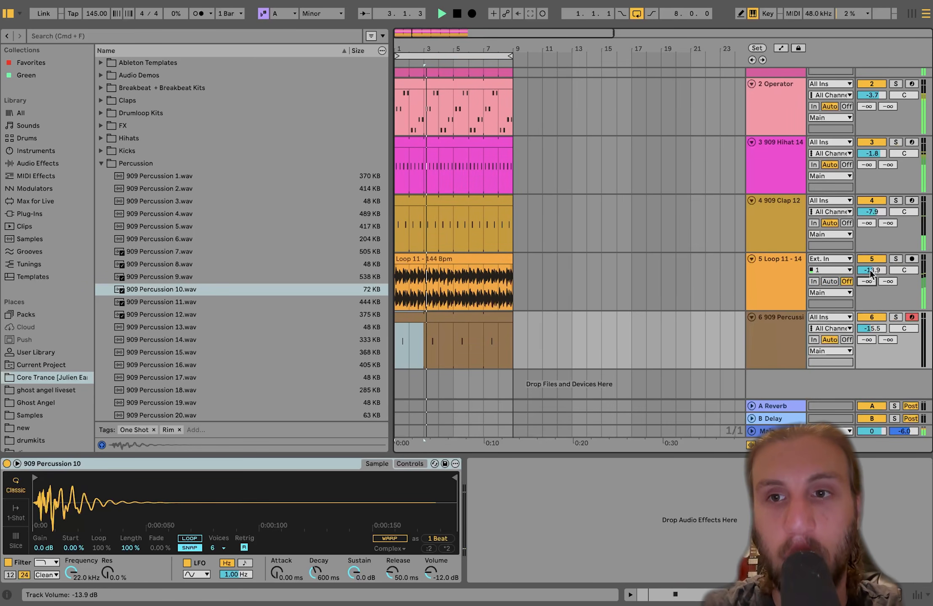
{"action": "left_click_drag", "start_coordinate": [870, 274], "coordinate": [870, 270]}
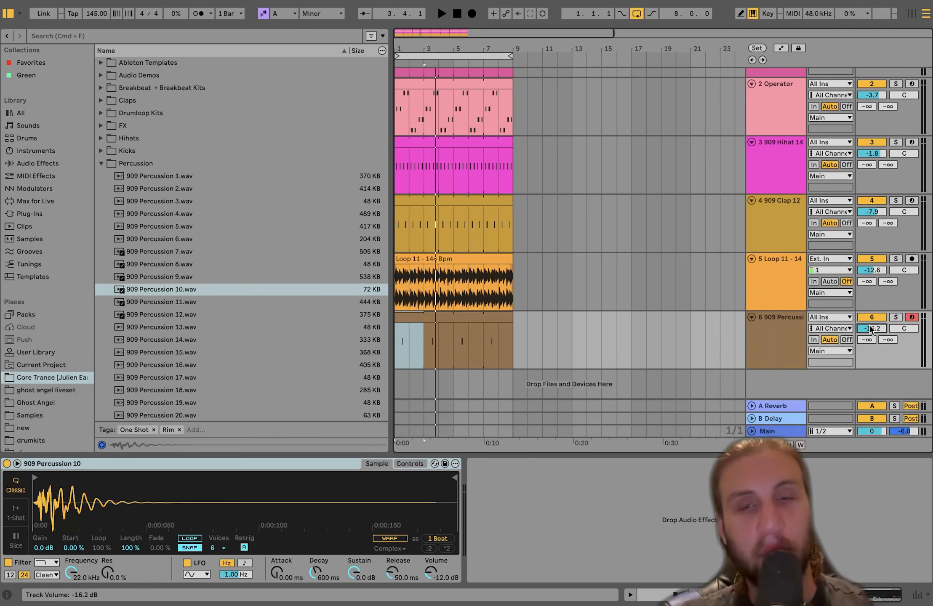
- Check the Loop 11 track in solo, unsolo it, and set its volume to -10.5 dB against the full mix
{"action": "left_click", "coordinate": [772, 93]}
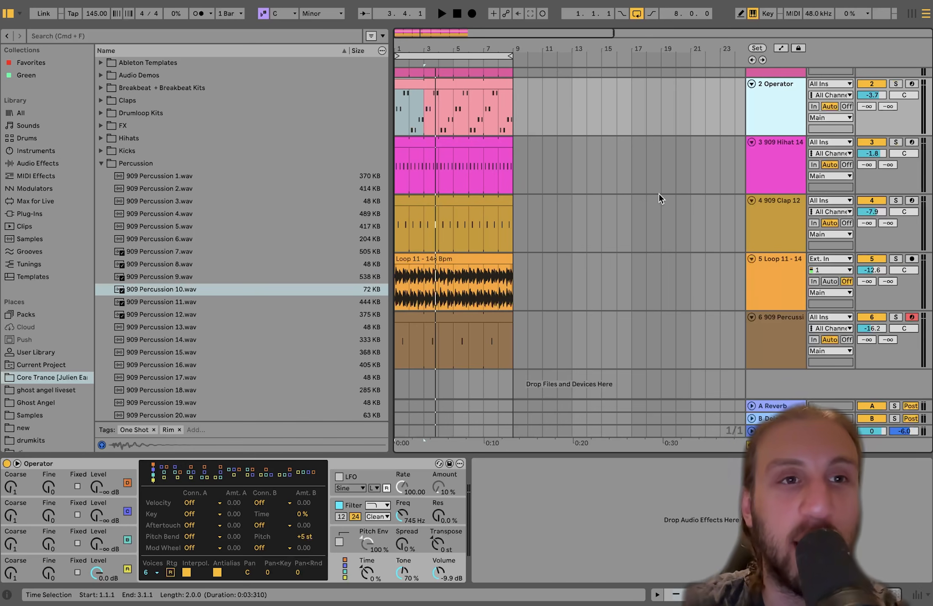
{"action": "key", "text": "space"}
{"action": "left_click", "coordinate": [772, 268]}
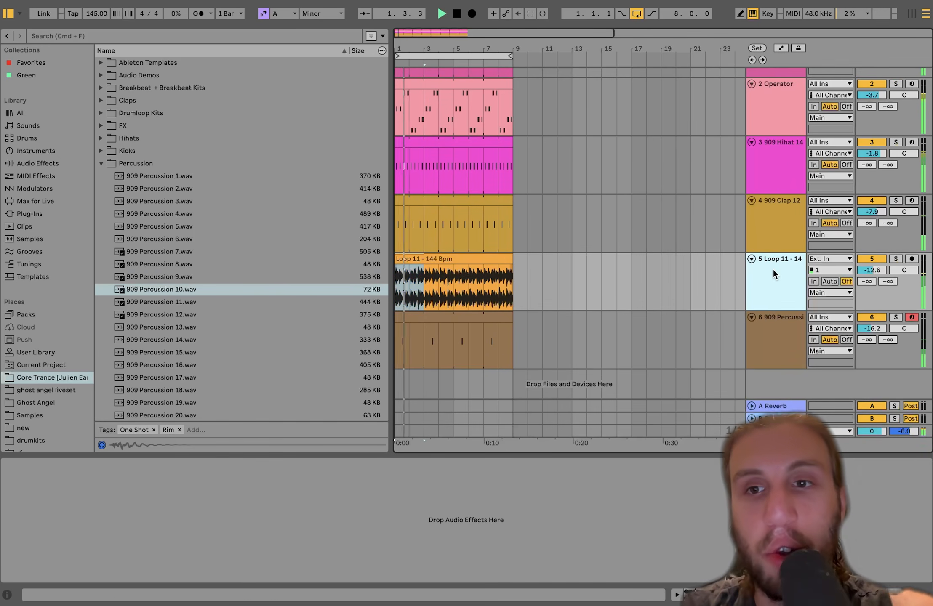
{"action": "left_click", "coordinate": [892, 259]}
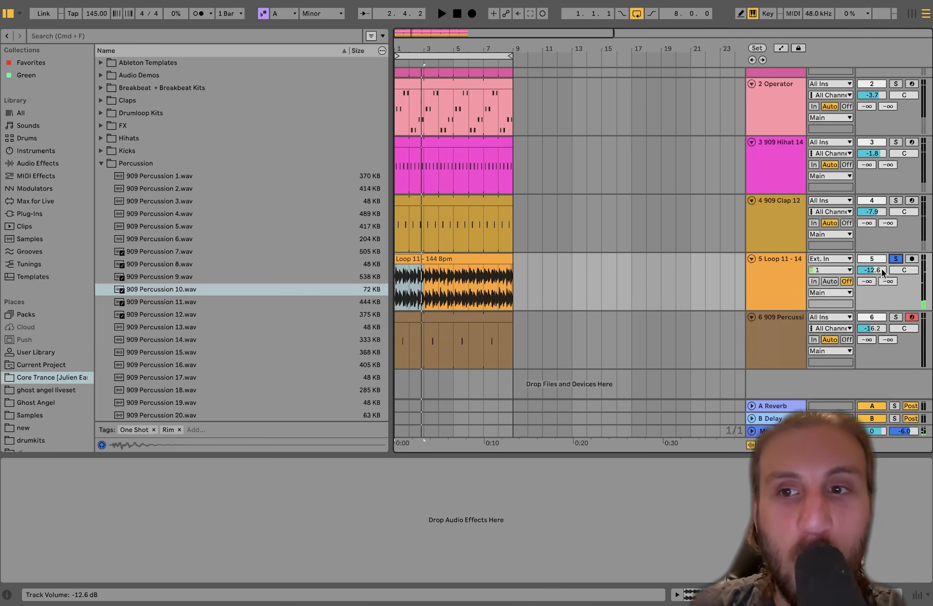
{"action": "left_click_drag", "start_coordinate": [883, 273], "coordinate": [883, 266]}
{"action": "left_click", "coordinate": [891, 260]}
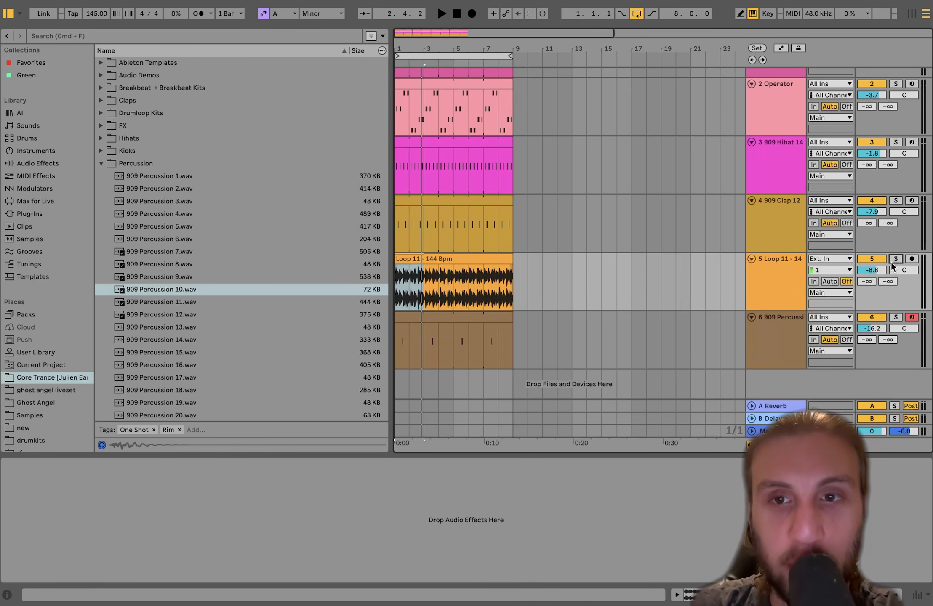
{"action": "key", "text": "space"}
{"action": "left_click_drag", "start_coordinate": [883, 271], "coordinate": [883, 274]}
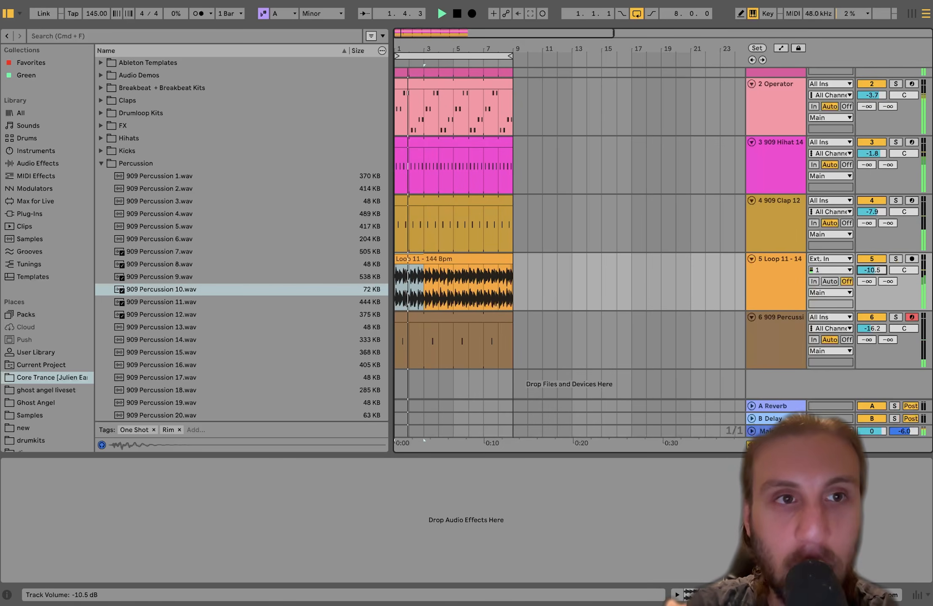
{"action": "key", "text": "space"}
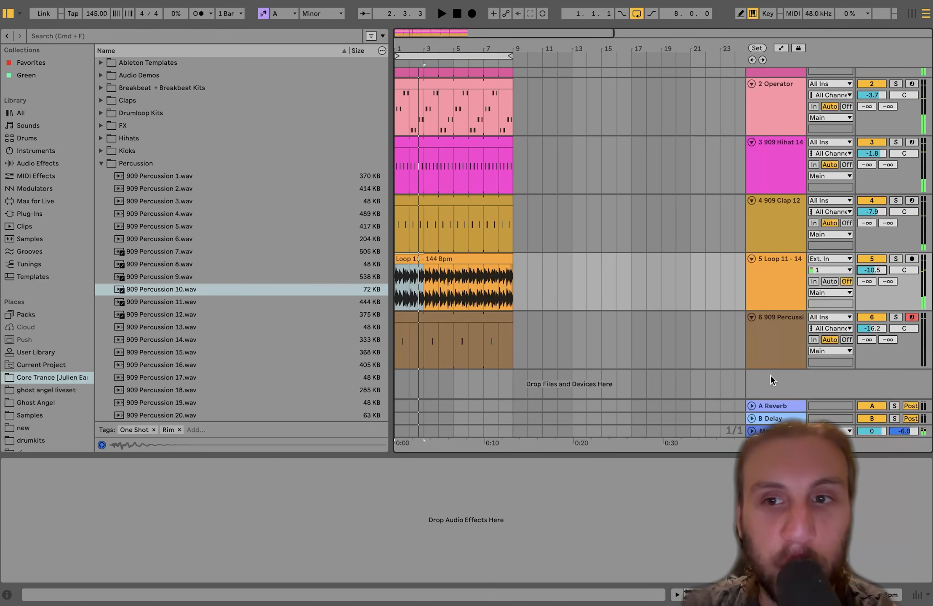
- Delete the Delay and Reverb return tracks
{"action": "left_click", "coordinate": [769, 344]}
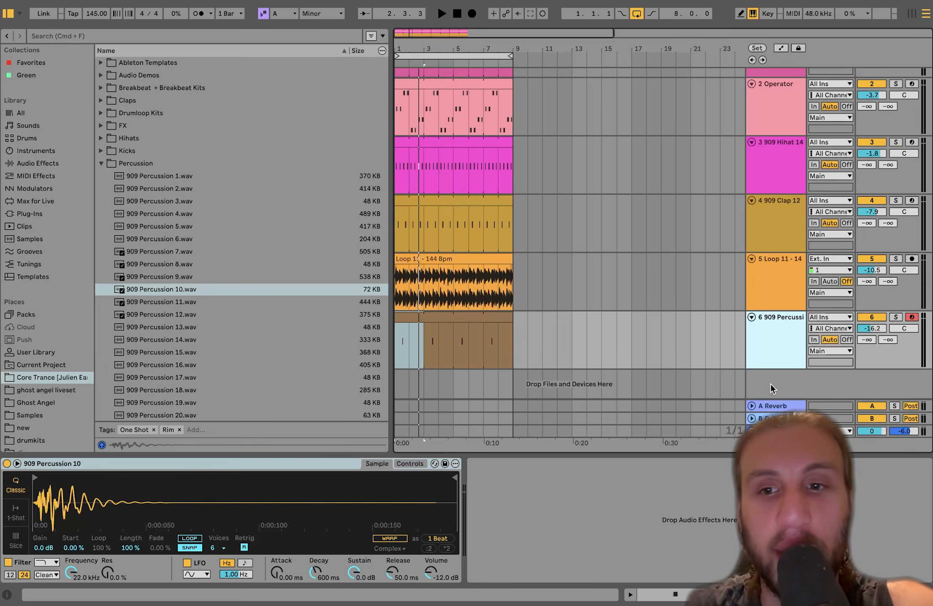
{"action": "left_click", "coordinate": [770, 418]}
{"action": "key", "text": "Delete"}
{"action": "key", "text": "Delete"}
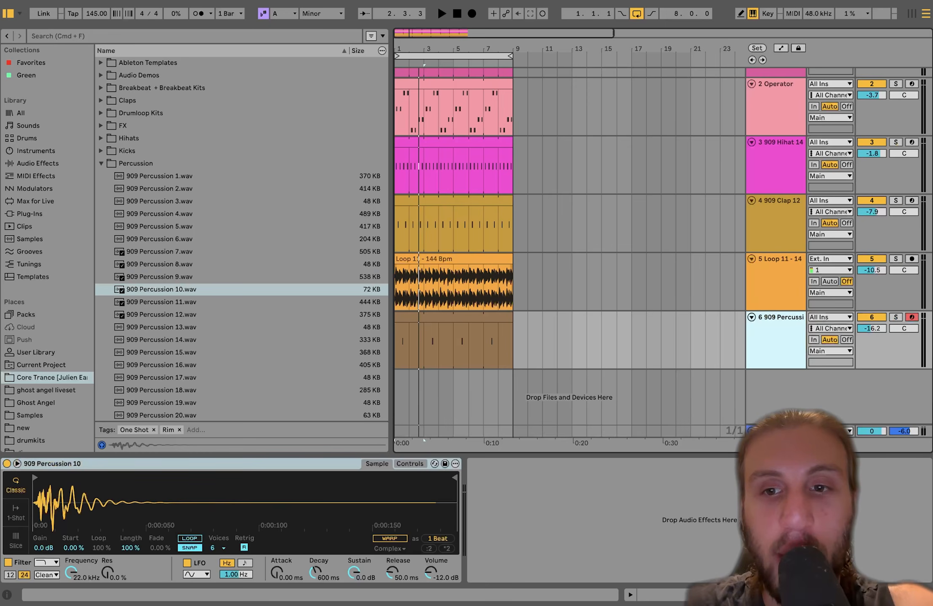
- Insert a new MIDI track below the percussion track and load the Wavetable instrument onto it
{"action": "right_click", "coordinate": [775, 388]}
{"action": "left_click", "coordinate": [786, 405]}
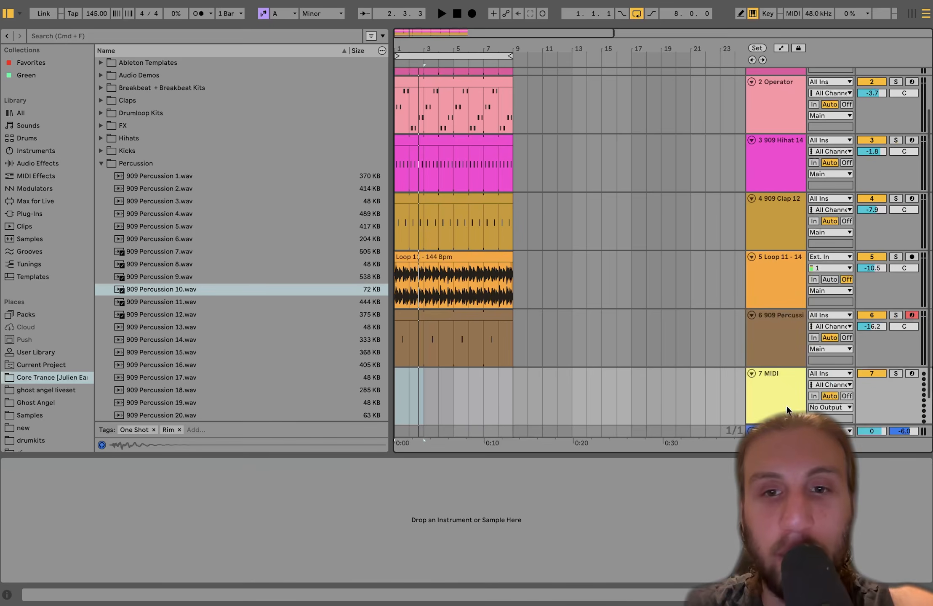
{"action": "left_click", "coordinate": [48, 150]}
{"action": "double_click", "coordinate": [134, 390]}
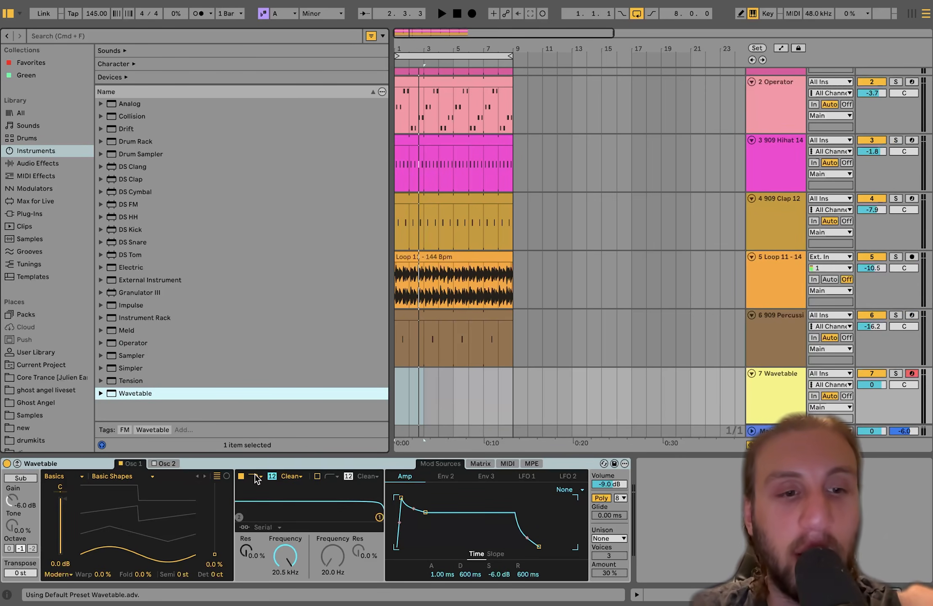
- Raise the computer keyboard range to C3–D4 and set Wavetable oscillator 1's Basic Shapes position to 66%
{"action": "left_click", "coordinate": [142, 538]}
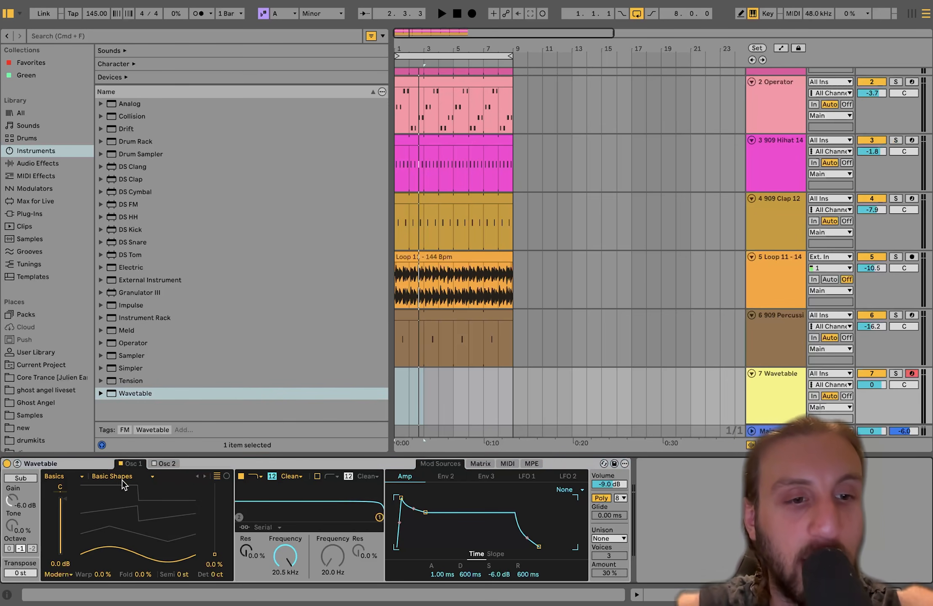
{"action": "mouse_move", "coordinate": [148, 555]}
{"action": "left_mouse_down"}
{"action": "mouse_move", "coordinate": [147, 522]}
{"action": "mouse_move", "coordinate": [148, 552]}
{"action": "left_mouse_up"}
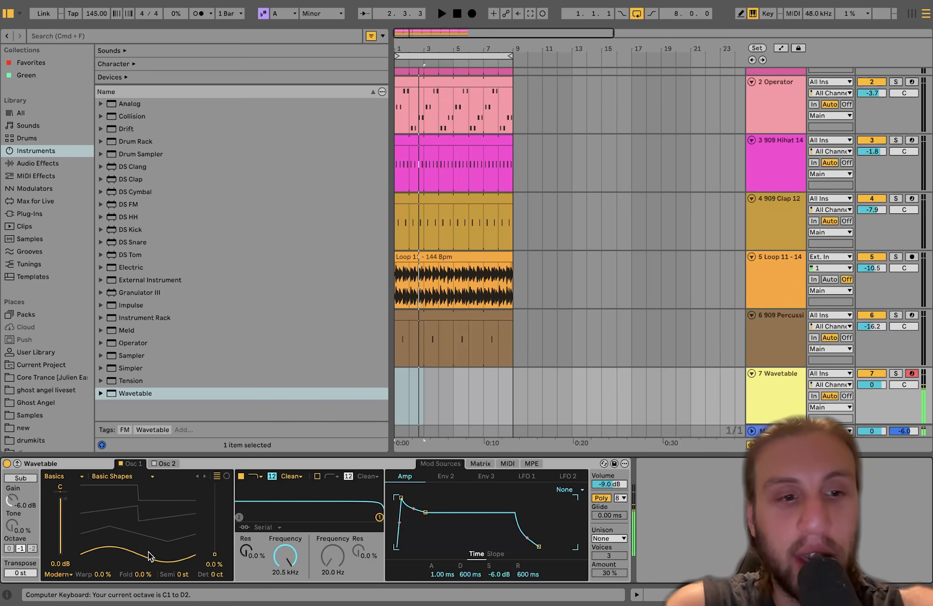
{"action": "key", "text": "x"}
{"action": "key", "text": "x"}
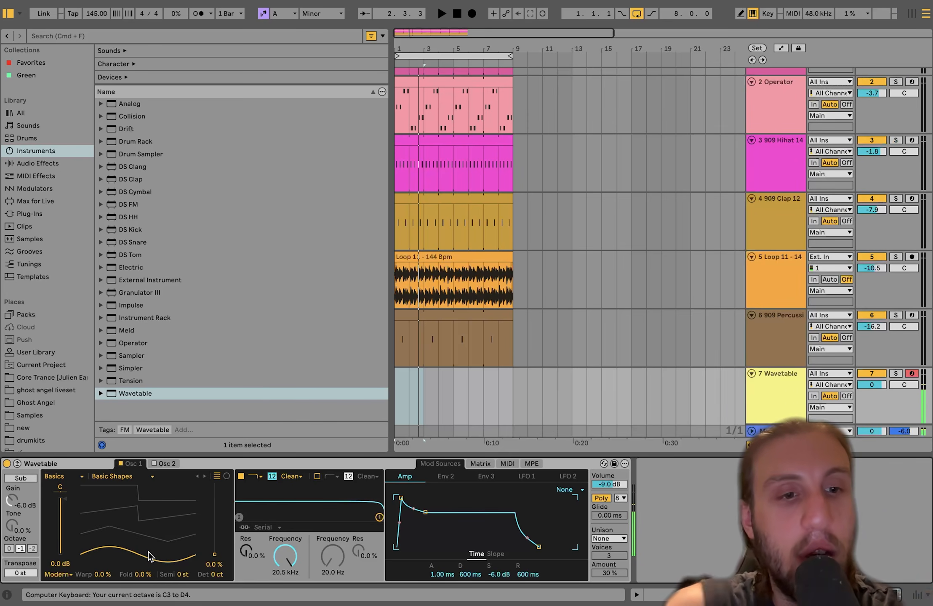
{"action": "left_click_drag", "start_coordinate": [148, 551], "coordinate": [147, 518]}
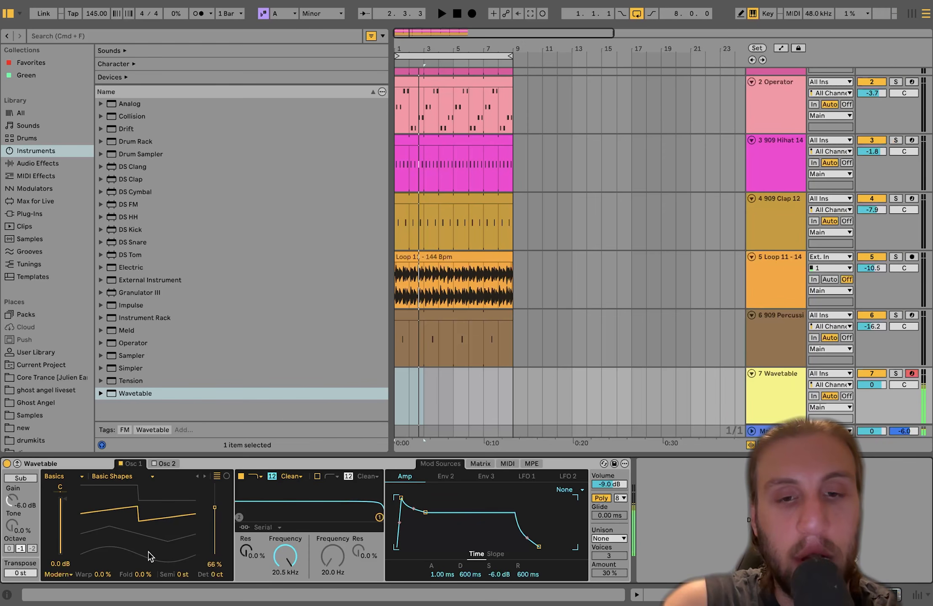
- Set Wavetable's unison mode to Classic with an amount of 88%
{"action": "left_click", "coordinate": [622, 540]}
{"action": "left_click", "coordinate": [614, 481]}
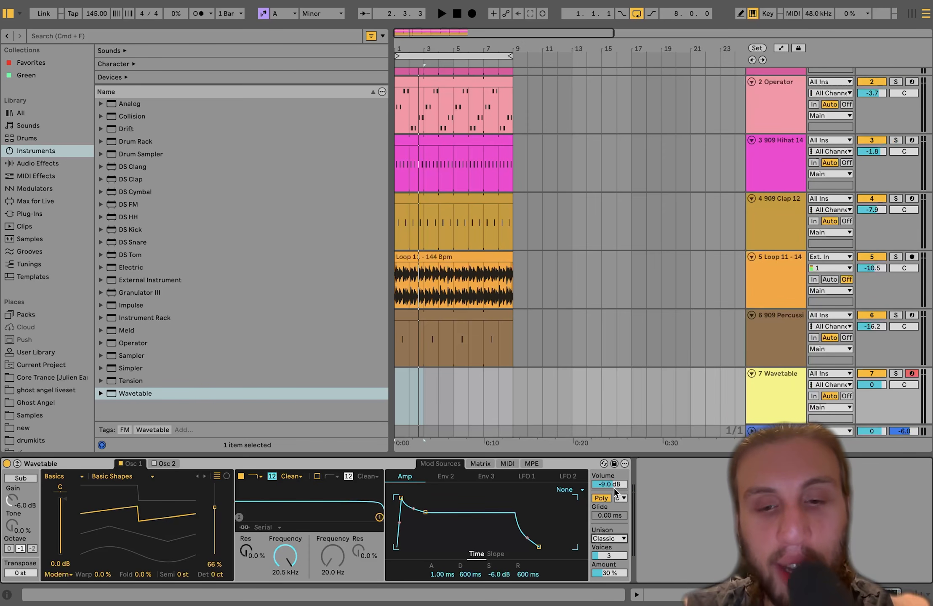
{"action": "left_click_drag", "start_coordinate": [610, 574], "coordinate": [610, 559]}
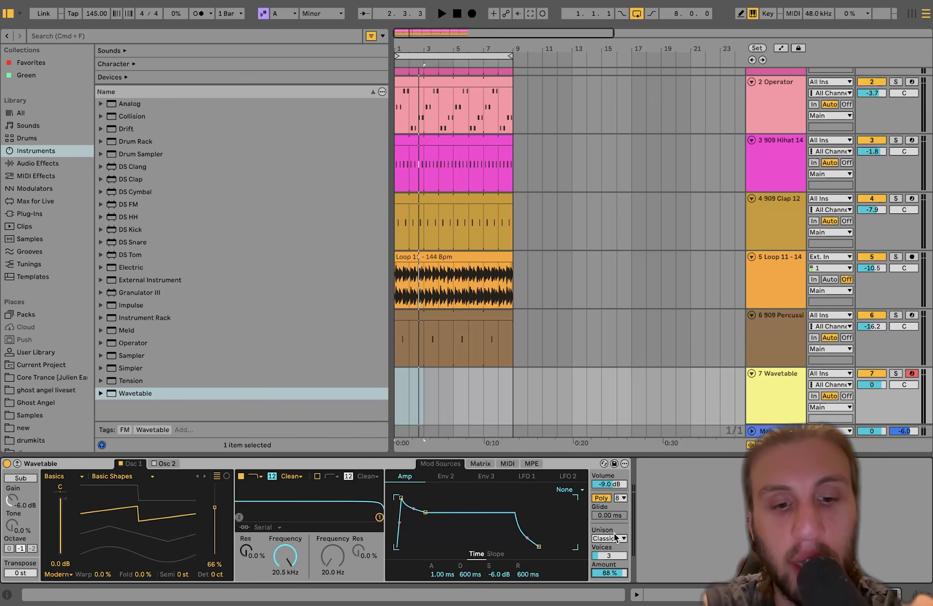
- Play the synth over the arrangement, try the Noise unison mode, and return to Classic
{"action": "key", "text": "space"}
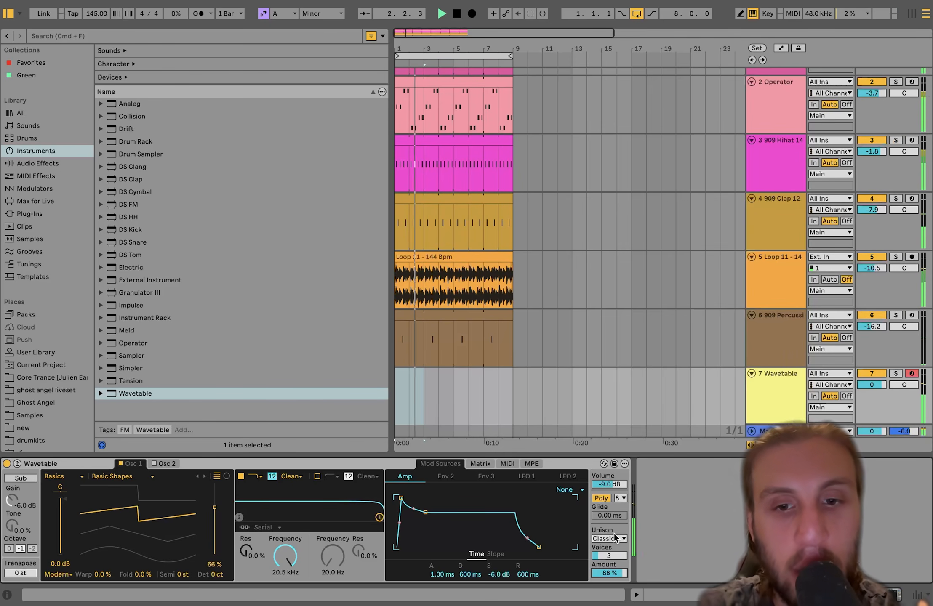
{"action": "left_click", "coordinate": [613, 533]}
{"action": "left_click", "coordinate": [611, 500]}
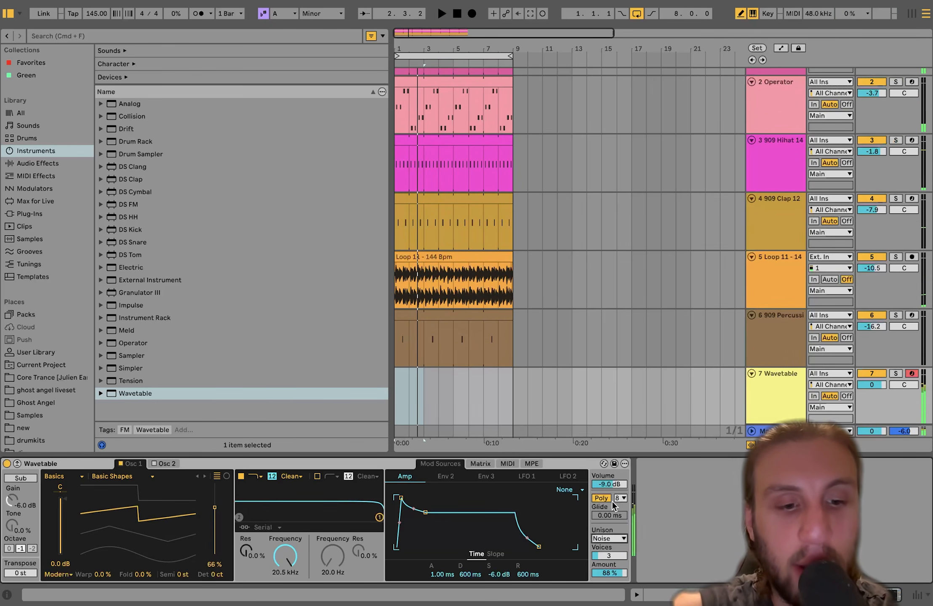
{"action": "key", "text": "space"}
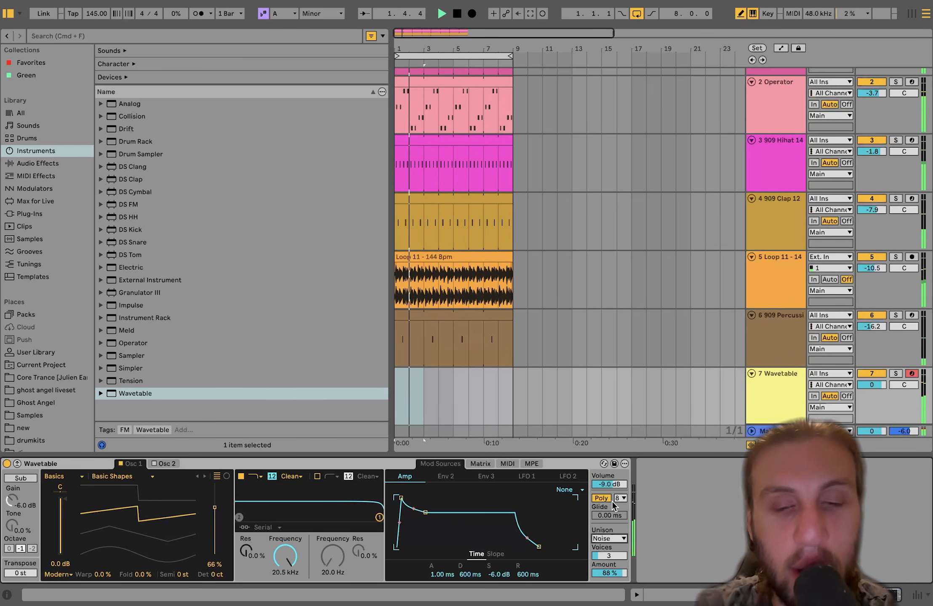
{"action": "left_click", "coordinate": [612, 537]}
{"action": "left_click", "coordinate": [611, 480]}
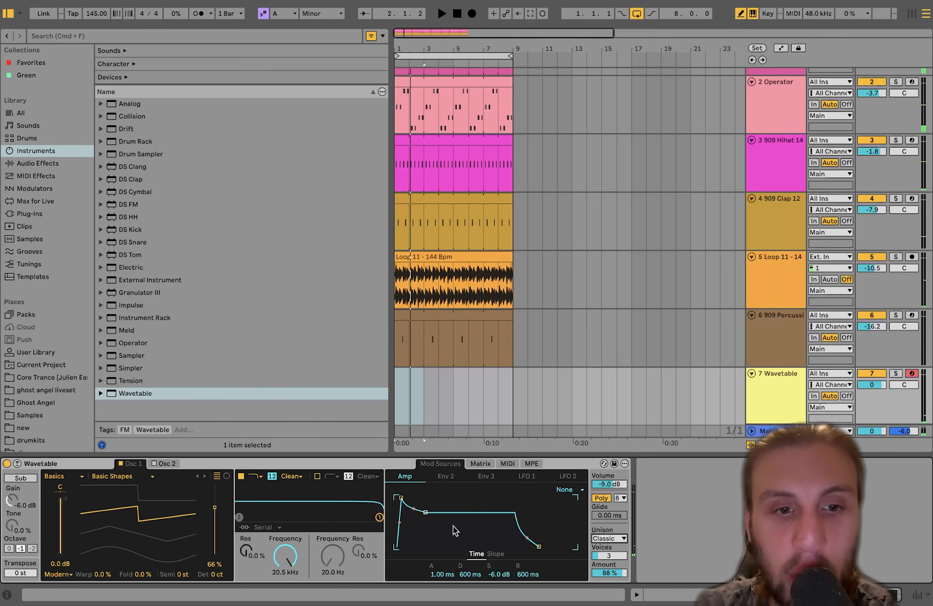
- Set Wavetable's amp envelope attack to 0.00 ms and filter 1's frequency to 1.63 kHz
{"action": "left_click_drag", "start_coordinate": [404, 502], "coordinate": [396, 498]}
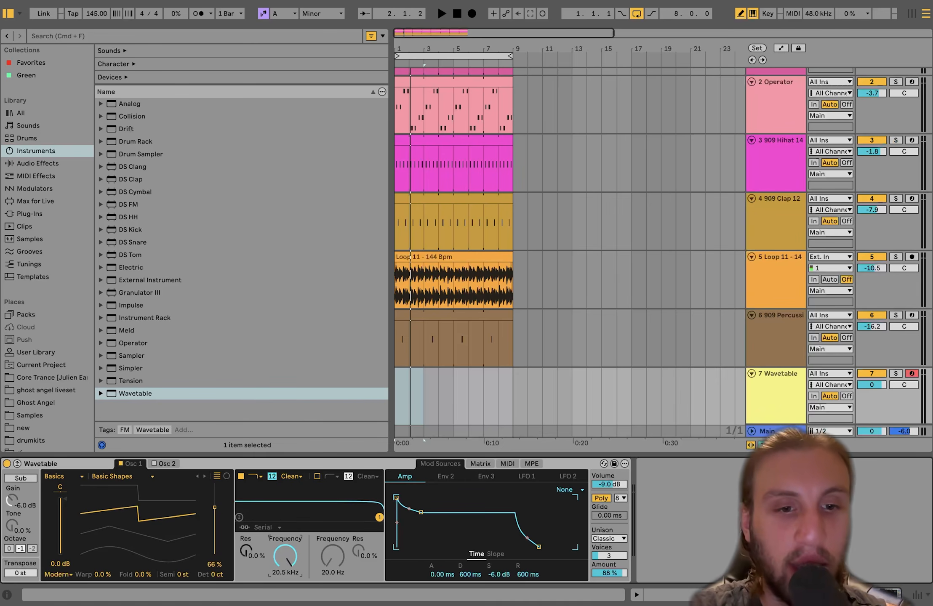
{"action": "left_click_drag", "start_coordinate": [285, 556], "coordinate": [285, 580]}
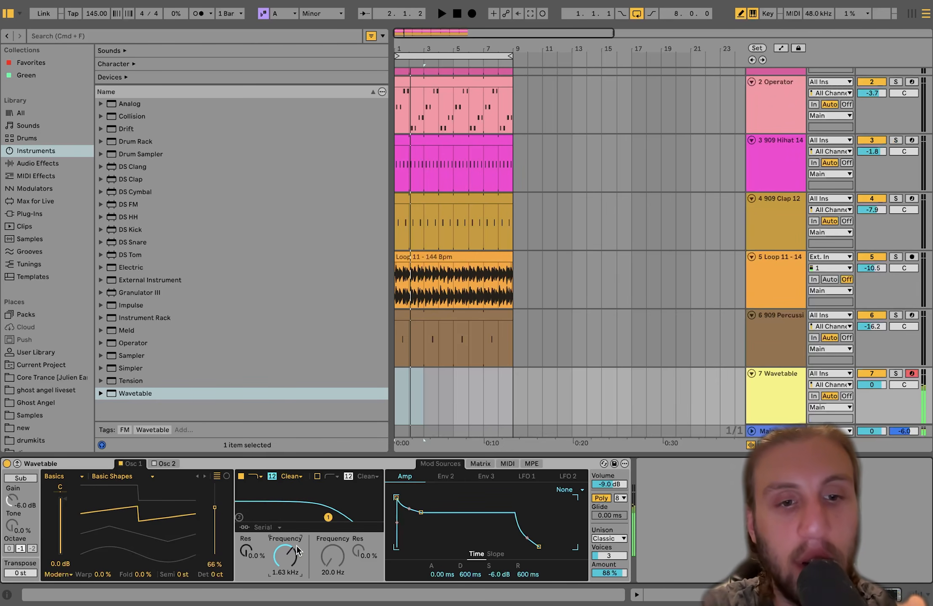
- Set the Env 2 modulation of Filter 1 Freq to 42 in Wavetable's modulation matrix
{"action": "left_click", "coordinate": [482, 465]}
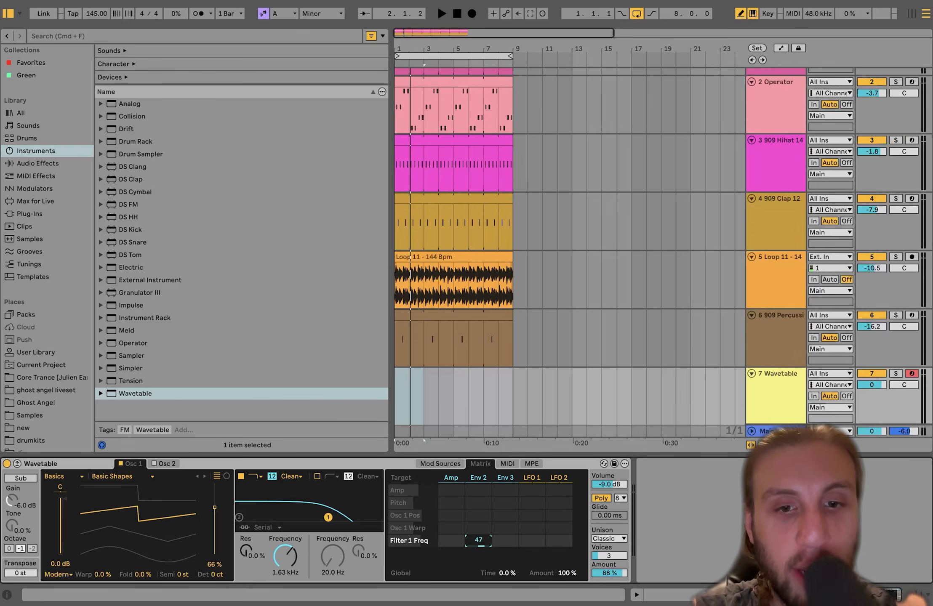
{"action": "left_click_drag", "start_coordinate": [481, 542], "coordinate": [481, 556]}
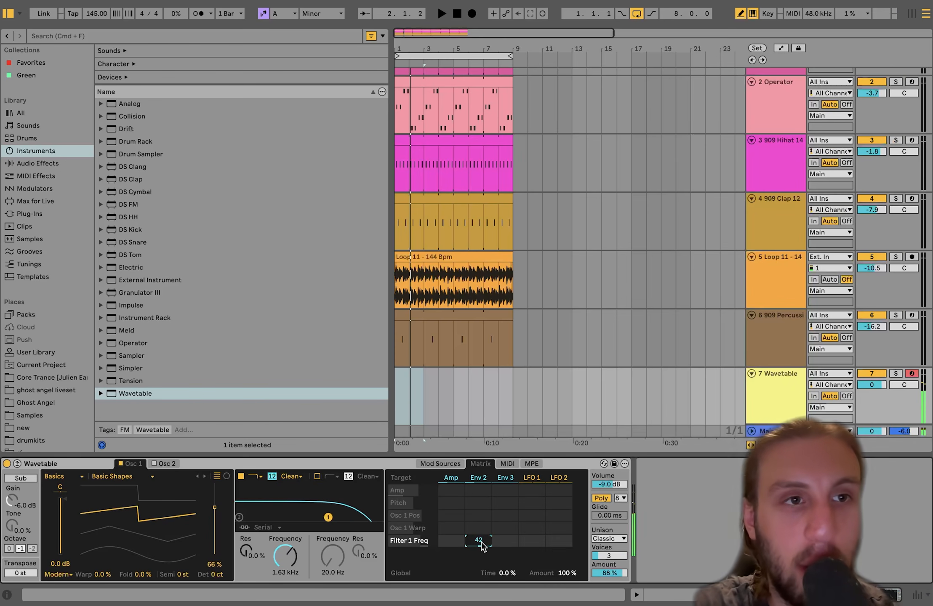
- Add a Reverb after Wavetable and set its dry/wet to 34%
{"action": "left_click", "coordinate": [45, 162]}
{"action": "scroll", "coordinate": [166, 277], "scroll_direction": "down", "scroll_amount": 10}
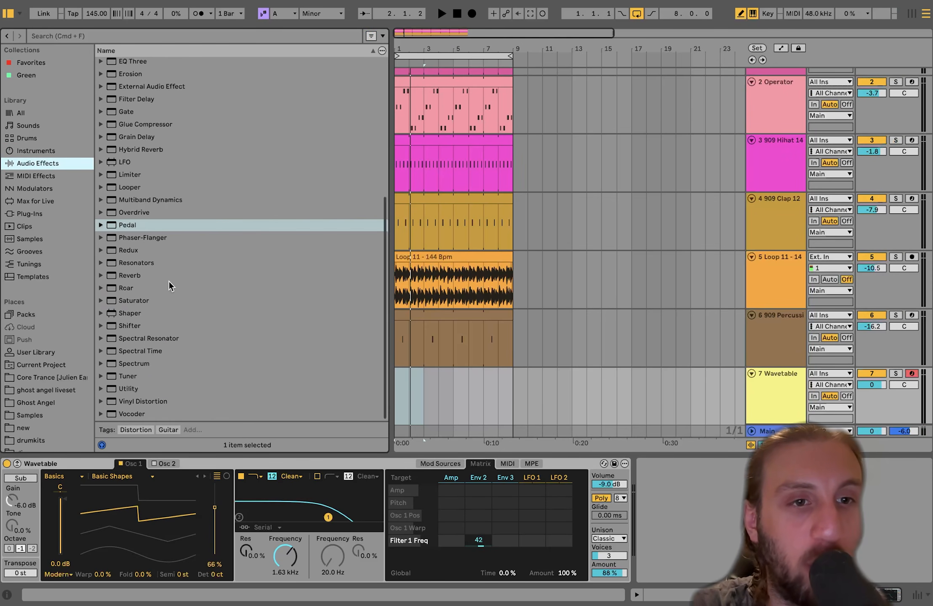
{"action": "double_click", "coordinate": [137, 274]}
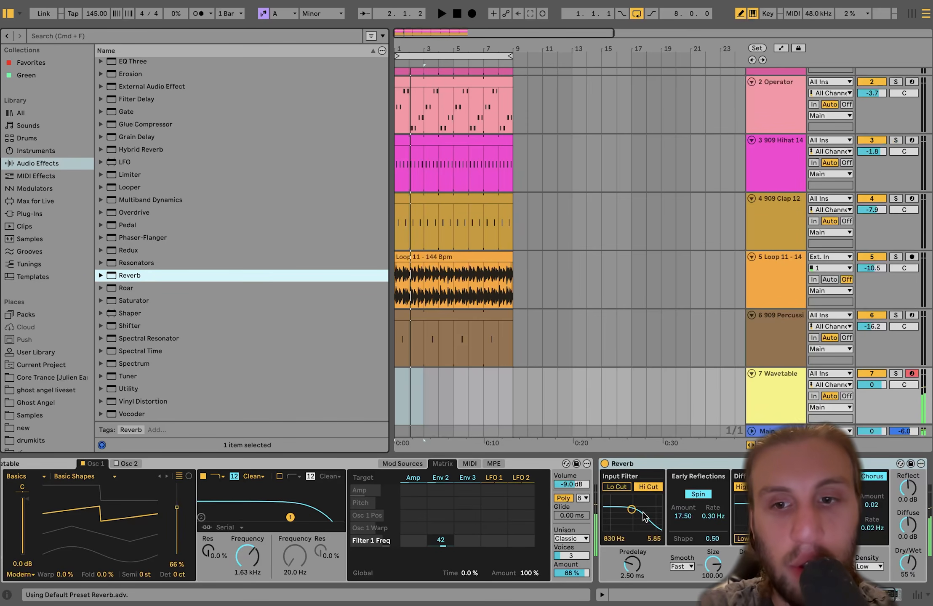
{"action": "left_click_drag", "start_coordinate": [748, 564], "coordinate": [747, 554]}
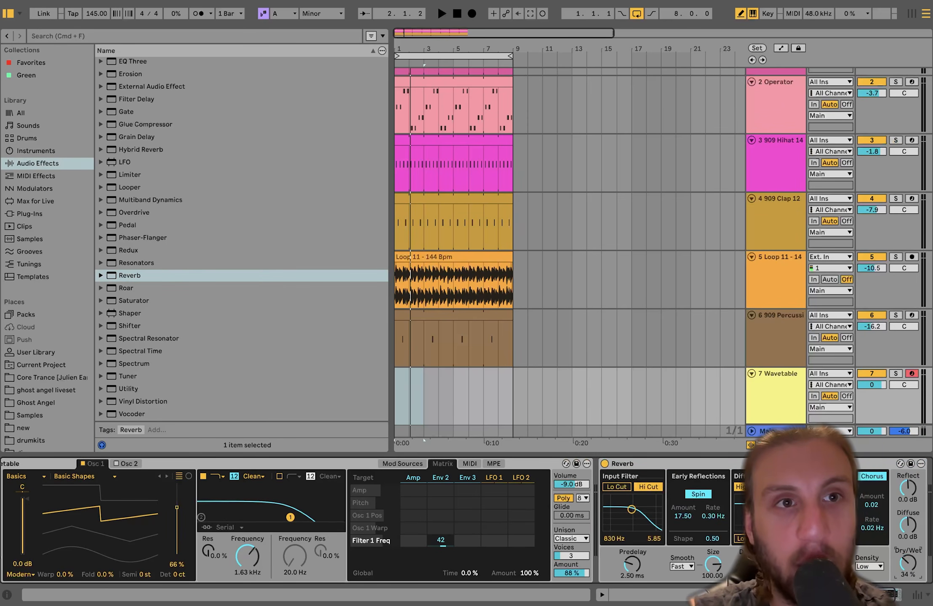
- Insert a Delay between Wavetable and the Reverb, with a synced time of 4 sixteenths and 36% dry/wet
{"action": "scroll", "coordinate": [266, 270], "scroll_direction": "up", "scroll_amount": 6}
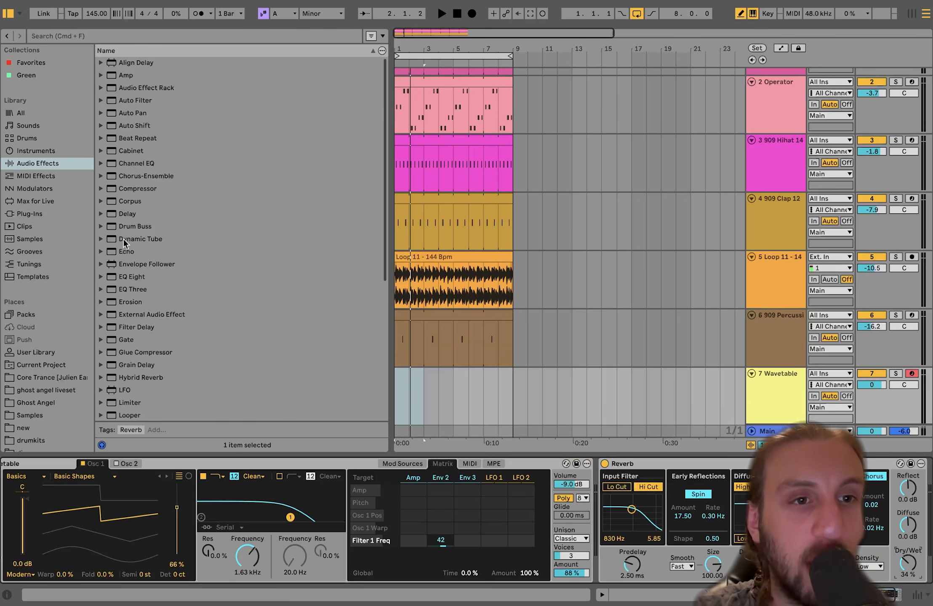
{"action": "mouse_move", "coordinate": [124, 212]}
{"action": "left_mouse_down"}
{"action": "mouse_move", "coordinate": [620, 416]}
{"action": "mouse_move", "coordinate": [617, 480]}
{"action": "mouse_move", "coordinate": [633, 513]}
{"action": "left_mouse_up"}
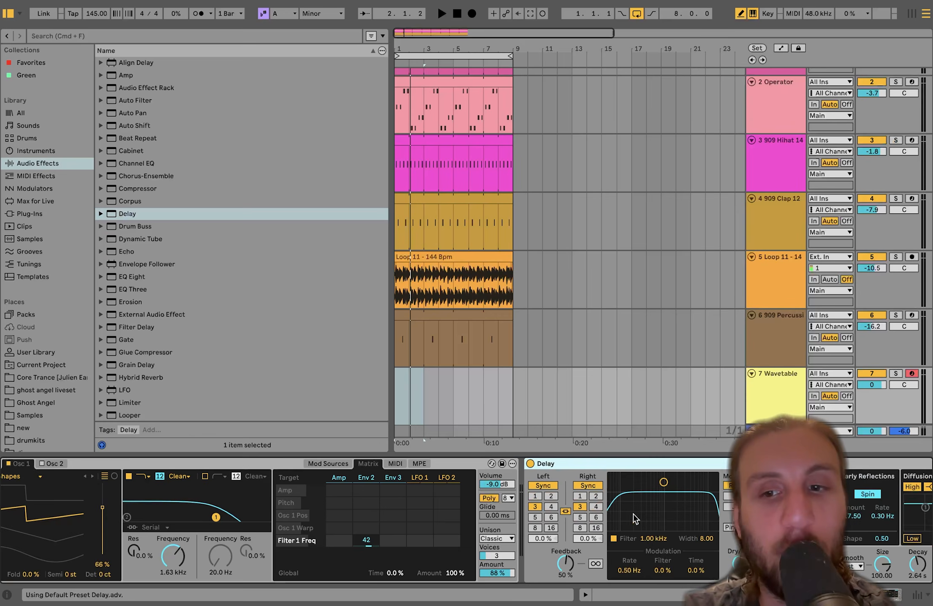
{"action": "left_click", "coordinate": [495, 507]}
{"action": "left_click_drag", "start_coordinate": [640, 563], "coordinate": [639, 564]}
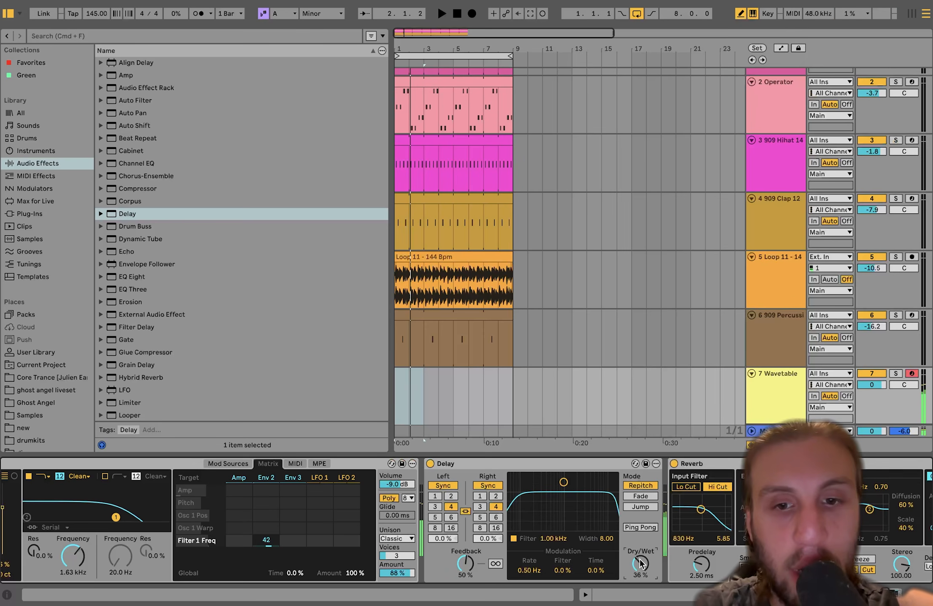
- Set the Wavetable track's volume to -5.8 dB and insert an empty four-bar MIDI clip at bar 1
{"action": "left_click_drag", "start_coordinate": [870, 388], "coordinate": [870, 404]}
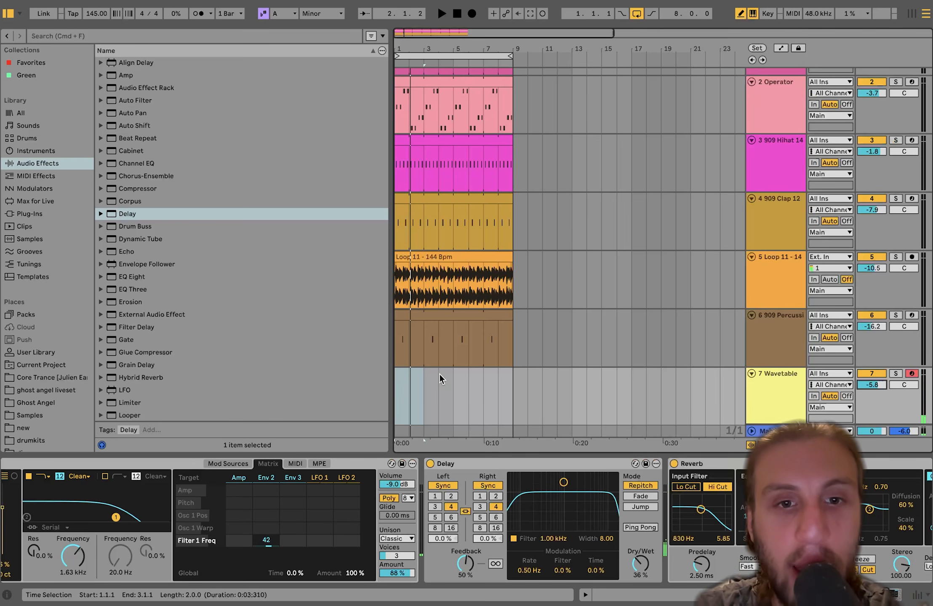
{"action": "left_click_drag", "start_coordinate": [452, 397], "coordinate": [397, 392]}
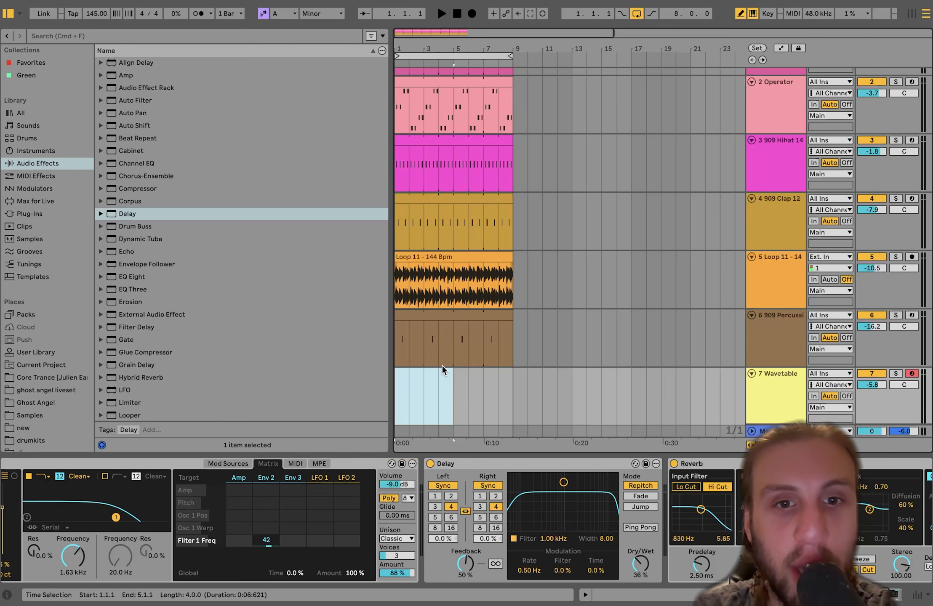
{"action": "right_click", "coordinate": [438, 382]}
{"action": "left_click", "coordinate": [487, 199]}
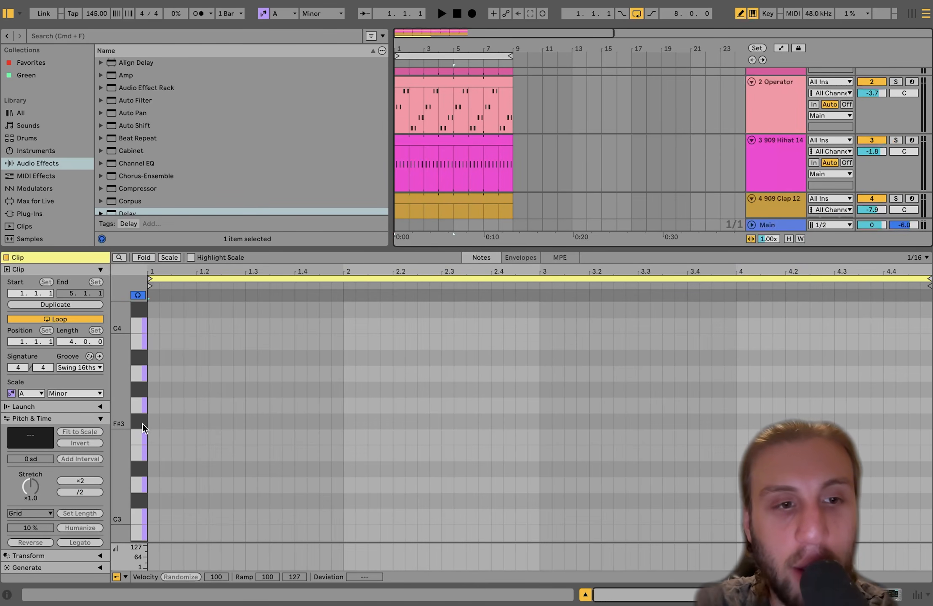
- Set the new clip's scale to C Minor, keeping the scale option switched on
{"action": "left_click", "coordinate": [32, 393]}
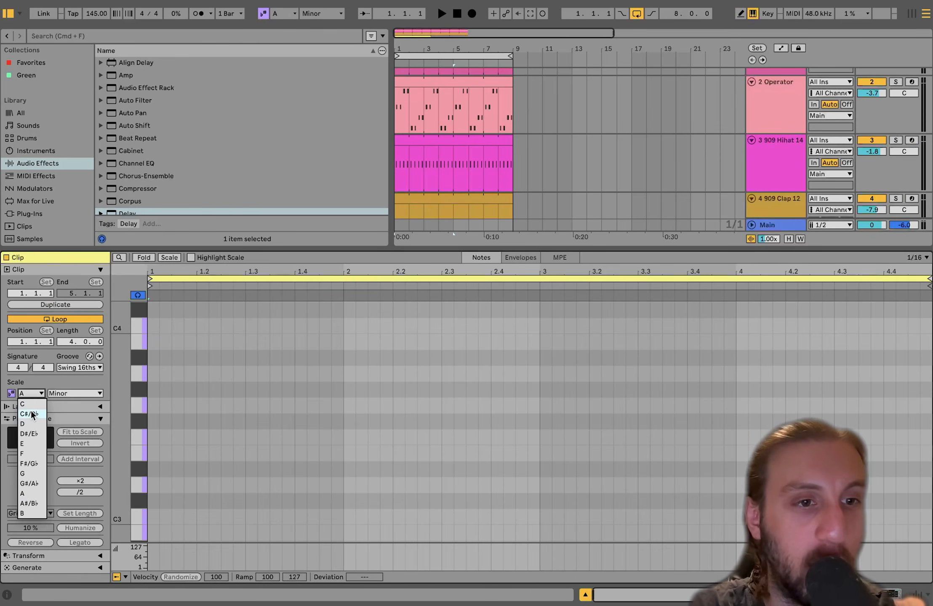
{"action": "left_click", "coordinate": [31, 402]}
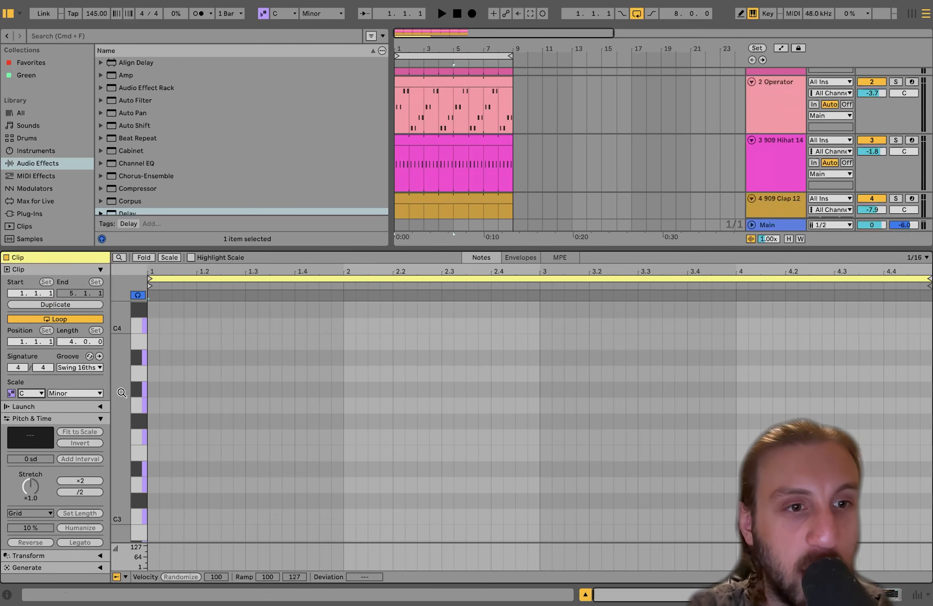
{"action": "left_click_drag", "start_coordinate": [121, 392], "coordinate": [111, 409]}
{"action": "left_click", "coordinate": [11, 393]}
{"action": "left_click", "coordinate": [10, 393]}
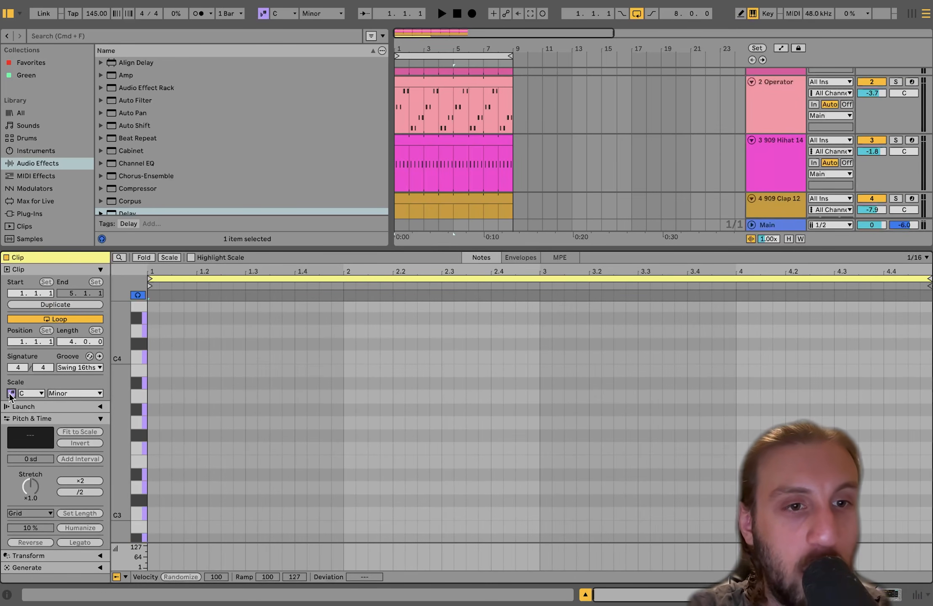
- Enter sixteenth notes on Eb4 at 1.1.1, 1.1.3 and 1.2.1, and on D4 at 1.2.4, 1.3.3 and 1.4.1
{"action": "scroll", "coordinate": [165, 398], "scroll_direction": "up", "scroll_amount": 5}
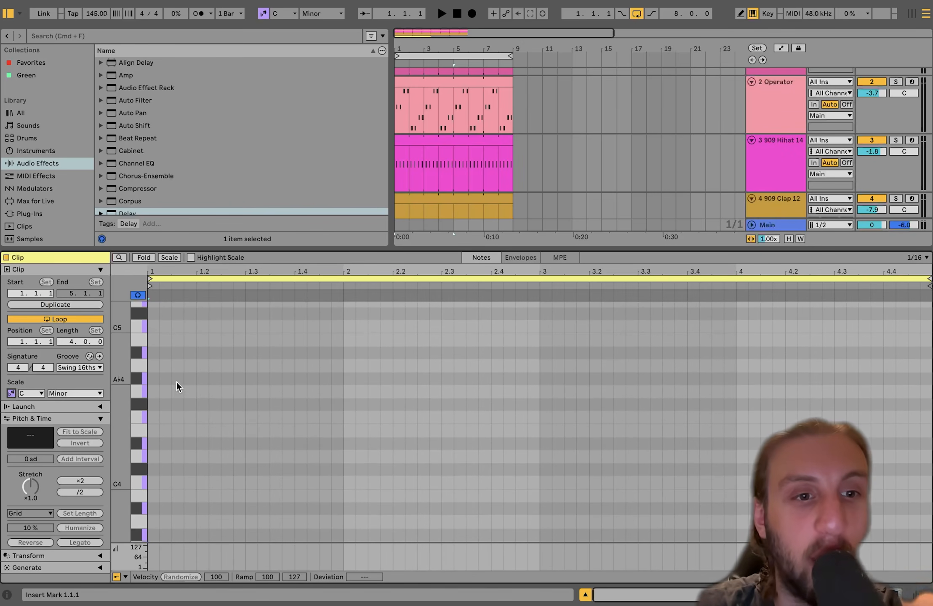
{"action": "key", "text": "space"}
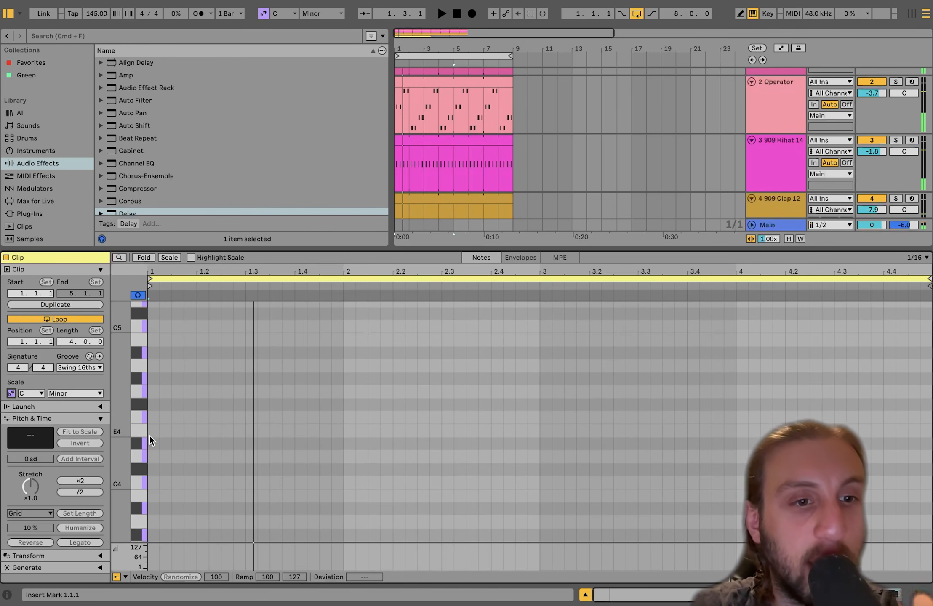
{"action": "left_click", "coordinate": [153, 444]}
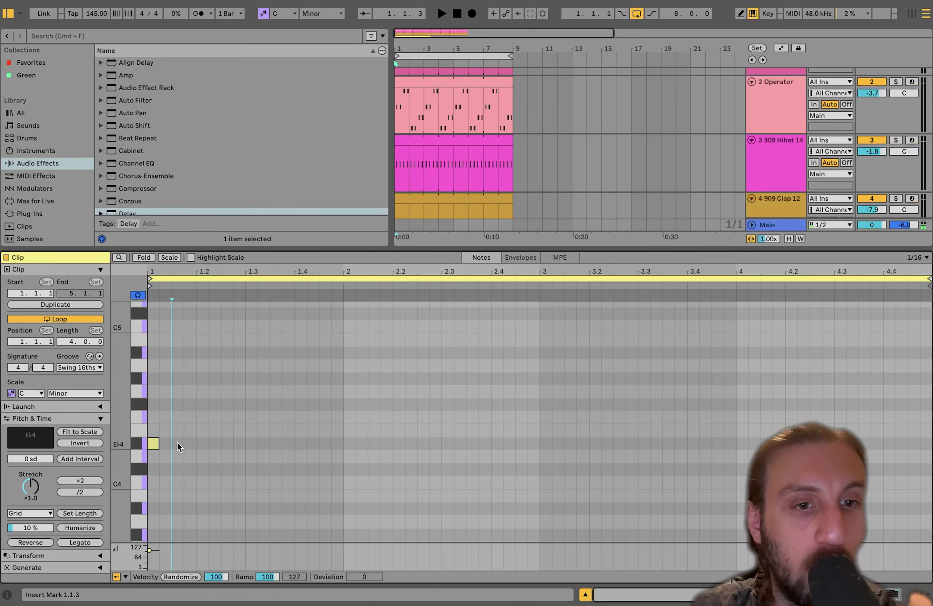
{"action": "left_click", "coordinate": [177, 444]}
{"action": "left_click", "coordinate": [203, 444]}
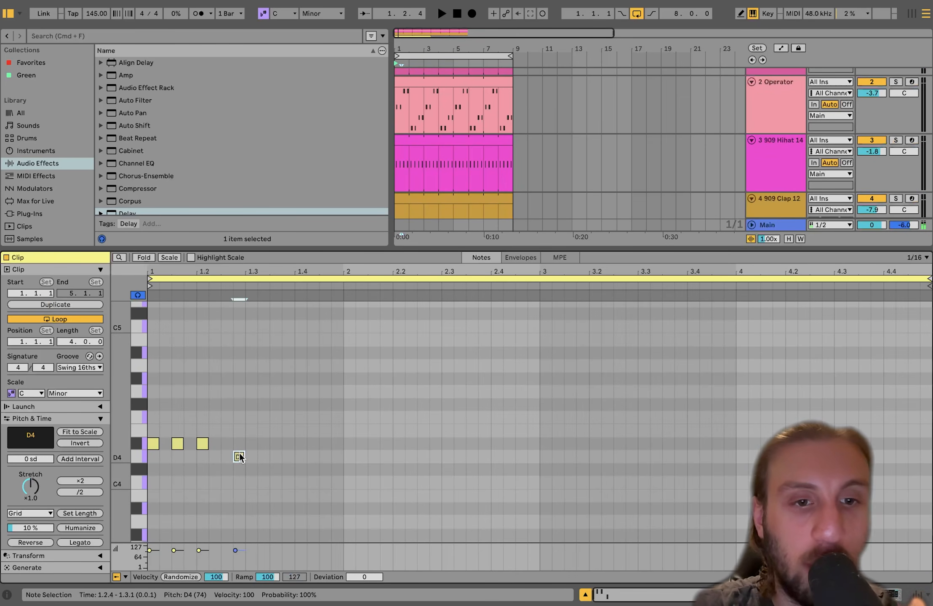
{"action": "left_click", "coordinate": [239, 456]}
{"action": "left_click", "coordinate": [275, 457]}
{"action": "left_click", "coordinate": [301, 456]}
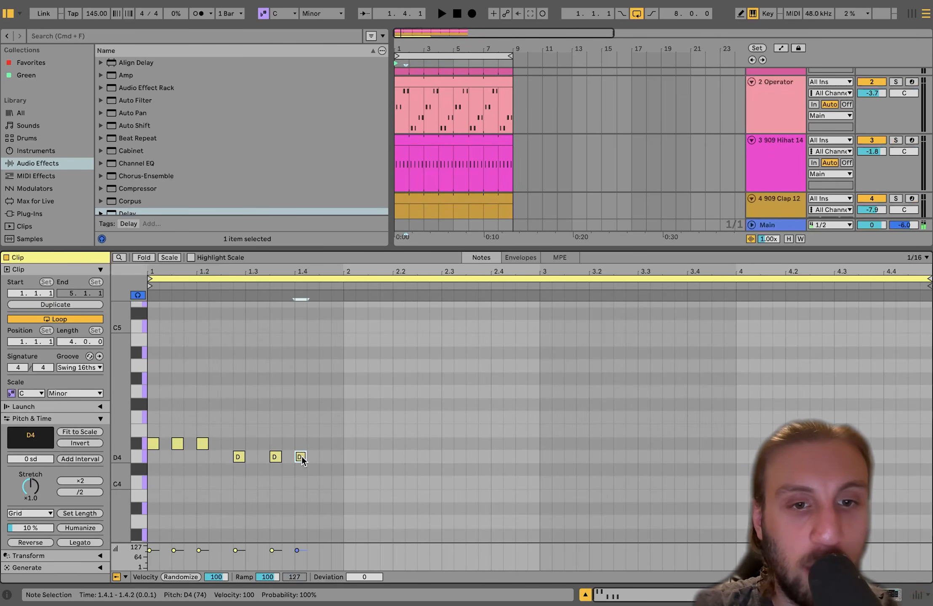
- Enter sixteenth notes on C4 at 1.4.4, 2.1.3, 2.2.1, 2.2.4, 2.3.3 and 2.4.1, and play the melody
{"action": "left_click", "coordinate": [337, 483]}
{"action": "left_click", "coordinate": [373, 483]}
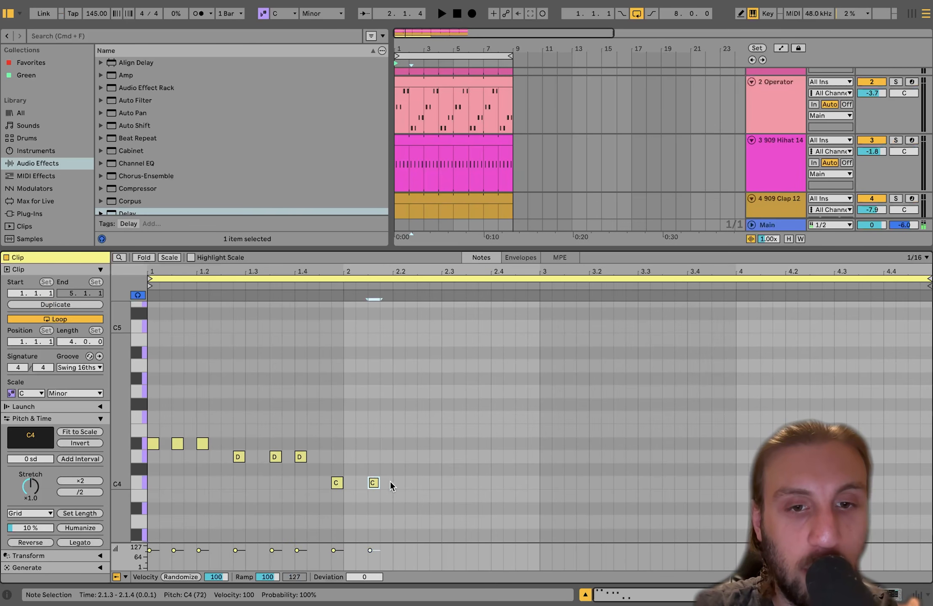
{"action": "left_click", "coordinate": [397, 483]}
{"action": "left_click", "coordinate": [436, 483]}
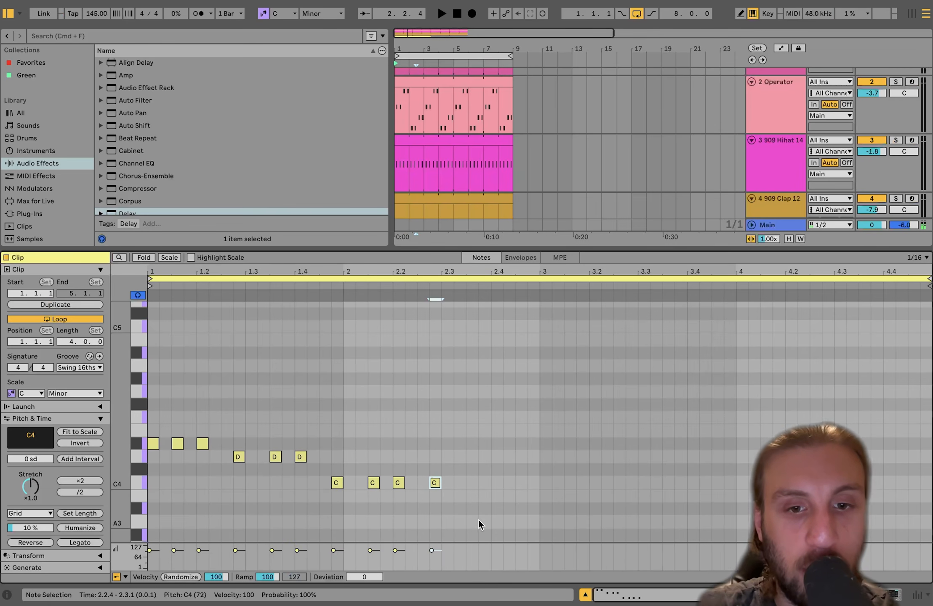
{"action": "scroll", "coordinate": [478, 519], "scroll_direction": "down", "scroll_amount": 2}
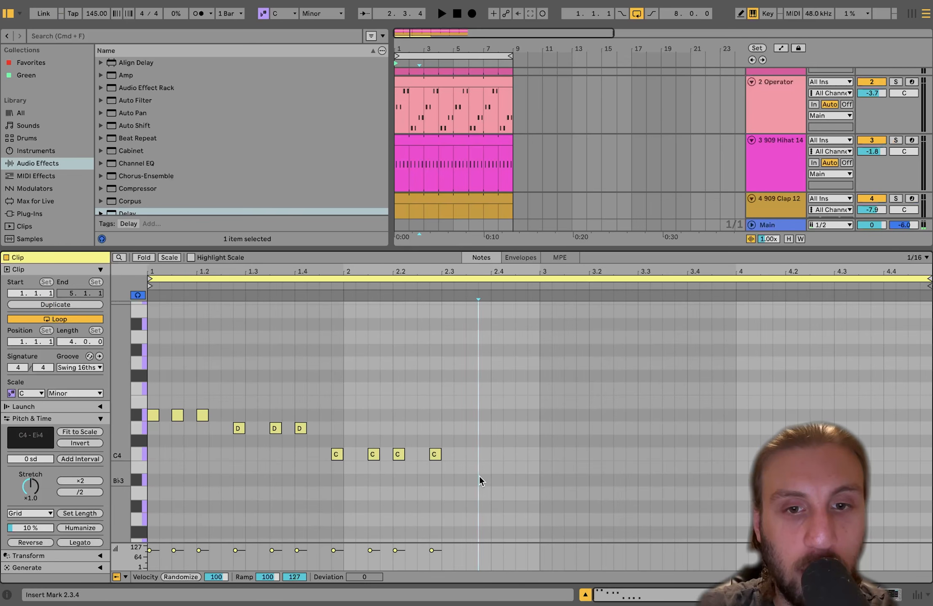
{"action": "left_click", "coordinate": [471, 454]}
{"action": "left_click", "coordinate": [497, 453]}
{"action": "key", "text": "space"}
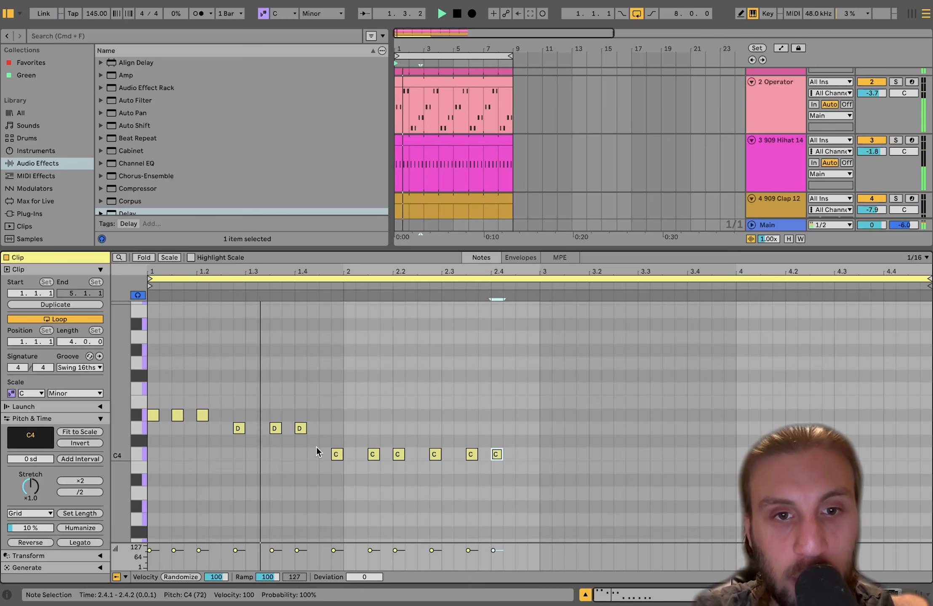
- Transpose the six C4 notes up to D4 and play the melody
{"action": "left_click_drag", "start_coordinate": [316, 447], "coordinate": [564, 456]}
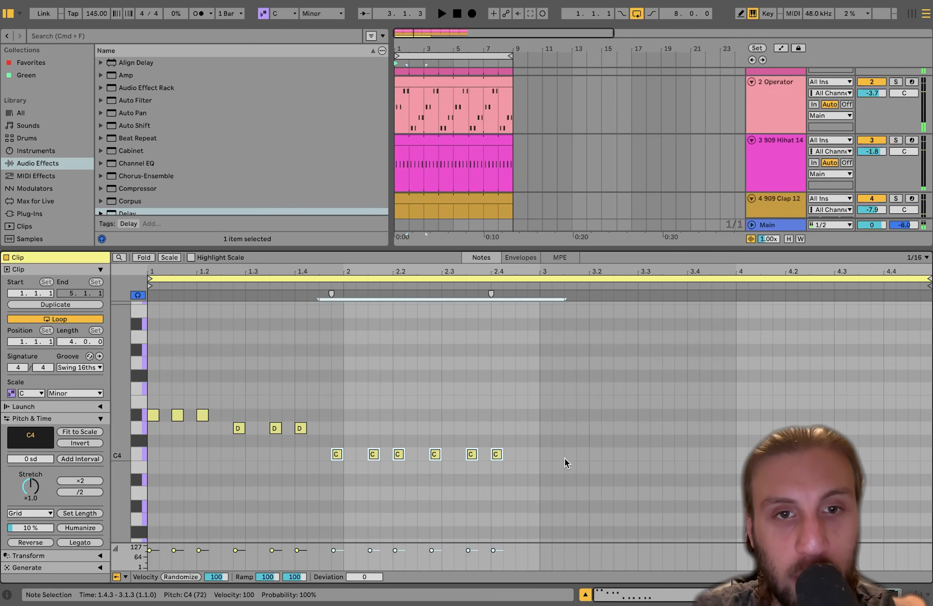
{"action": "key", "text": "Up"}
{"action": "key", "text": "Up"}
{"action": "key", "text": "space"}
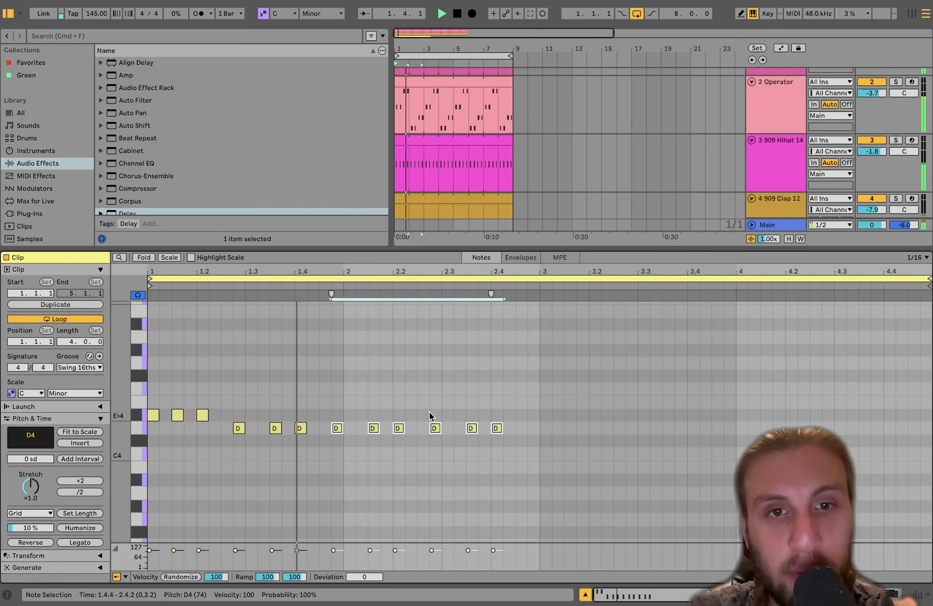
- Transpose the last three notes, at 2.2.4, 2.3.3 and 2.4.1, down to C4 and play the melody
{"action": "left_click_drag", "start_coordinate": [429, 412], "coordinate": [555, 443]}
{"action": "key", "text": "Down"}
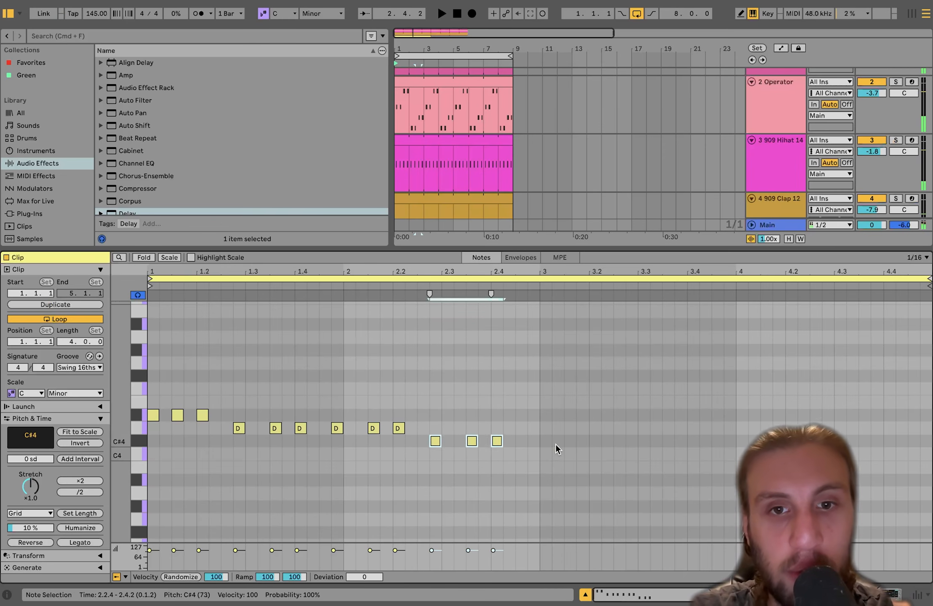
{"action": "key", "text": "Down"}
{"action": "key", "text": "space"}
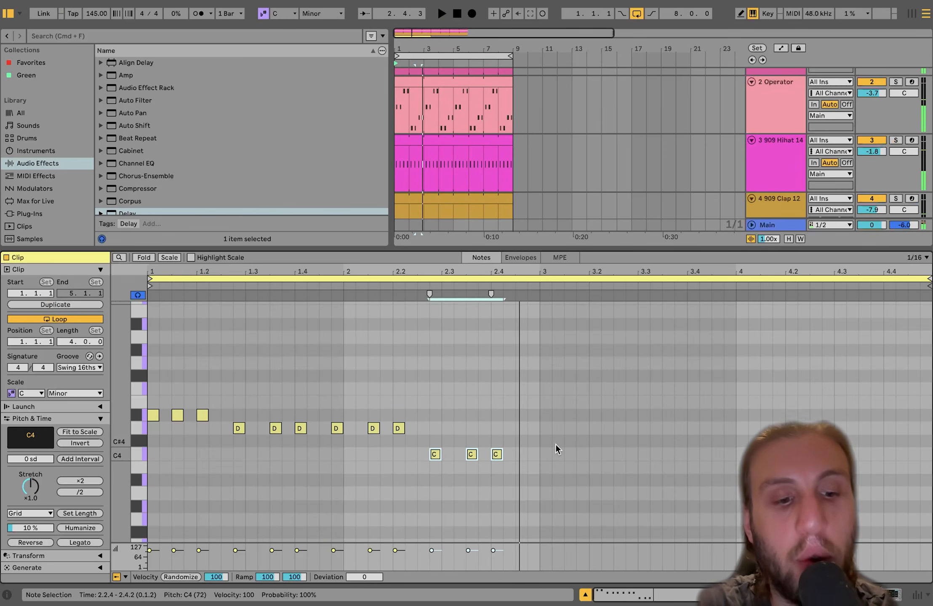
{"action": "key", "text": "space"}
- Duplicate the whole phrase to start at 3.1.1, shift the copy's first Eb4 note to 2.4.4, and play the loop
{"action": "key", "text": "super+a"}
{"action": "left_click_drag", "start_coordinate": [514, 376], "coordinate": [146, 501]}
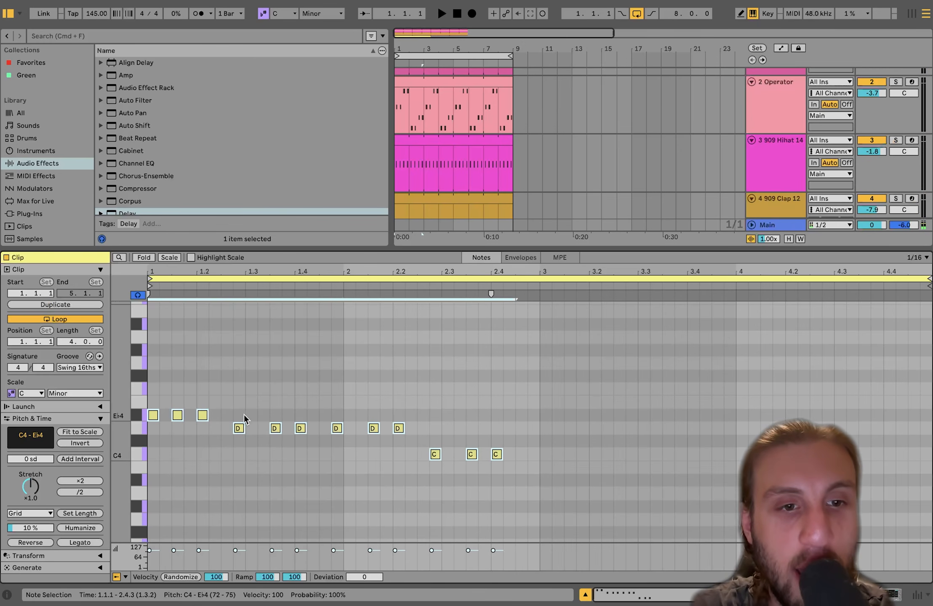
{"action": "key", "text": "super+d"}
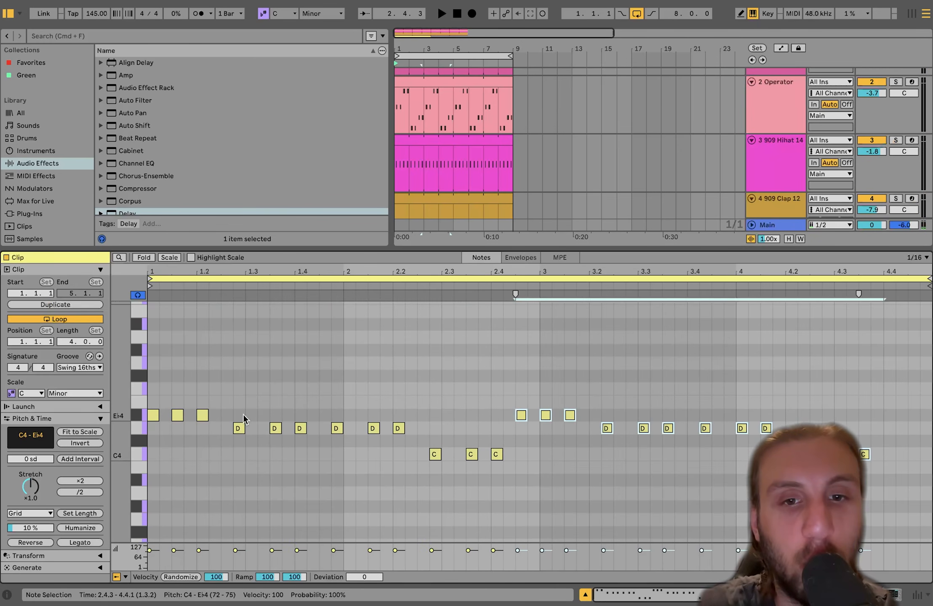
{"action": "key", "text": "Right"}
{"action": "key", "text": "Right"}
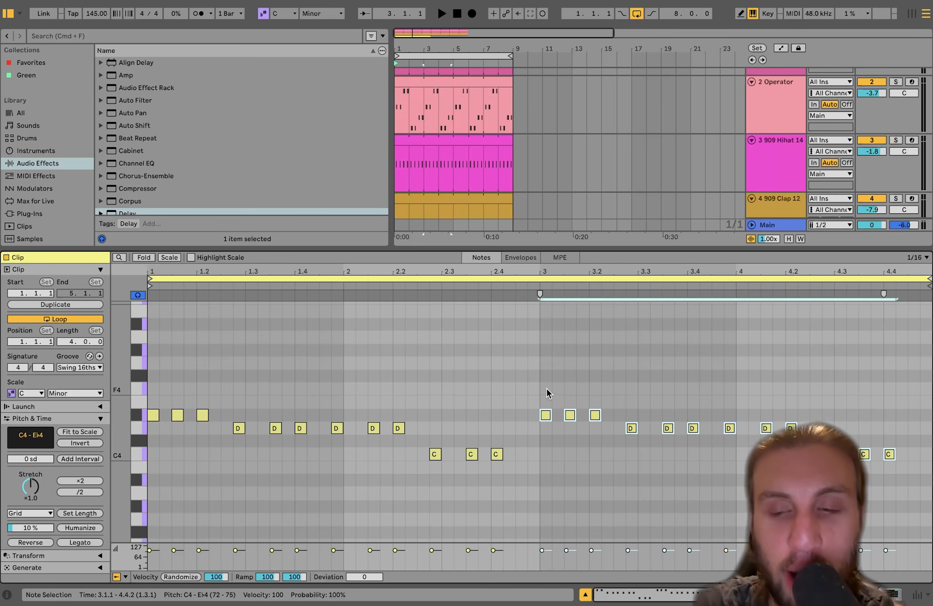
{"action": "left_click", "coordinate": [545, 415]}
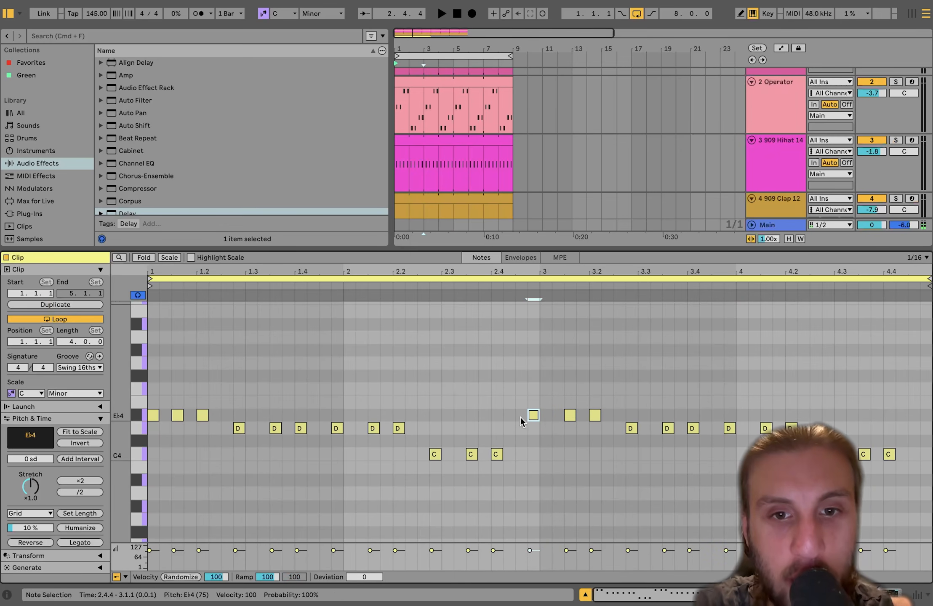
{"action": "key", "text": "space"}
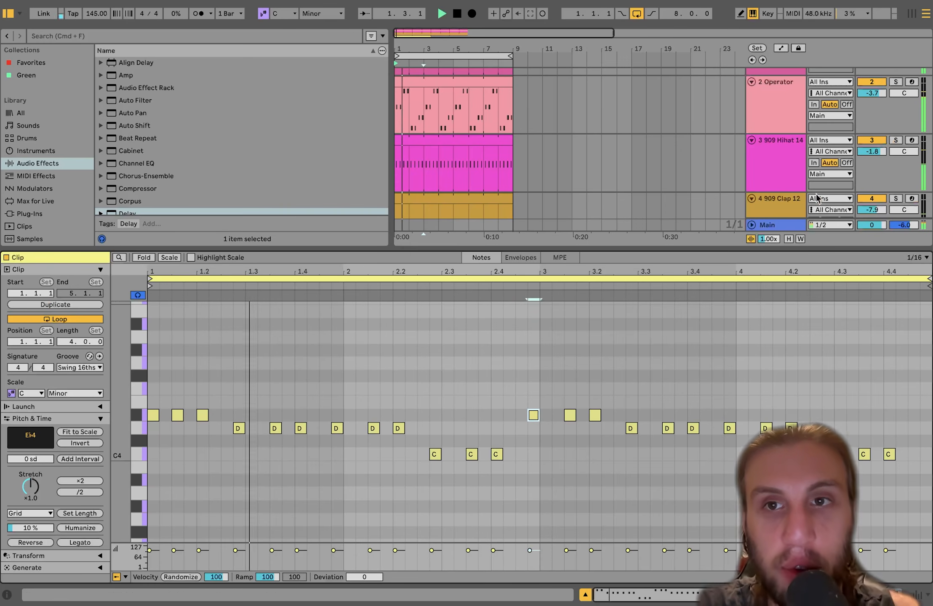
- Extend the Wavetable clip in the arrangement to bar 9 so its length is eight bars
{"action": "double_click", "coordinate": [773, 173]}
{"action": "scroll", "coordinate": [781, 250], "scroll_direction": "down", "scroll_amount": 3}
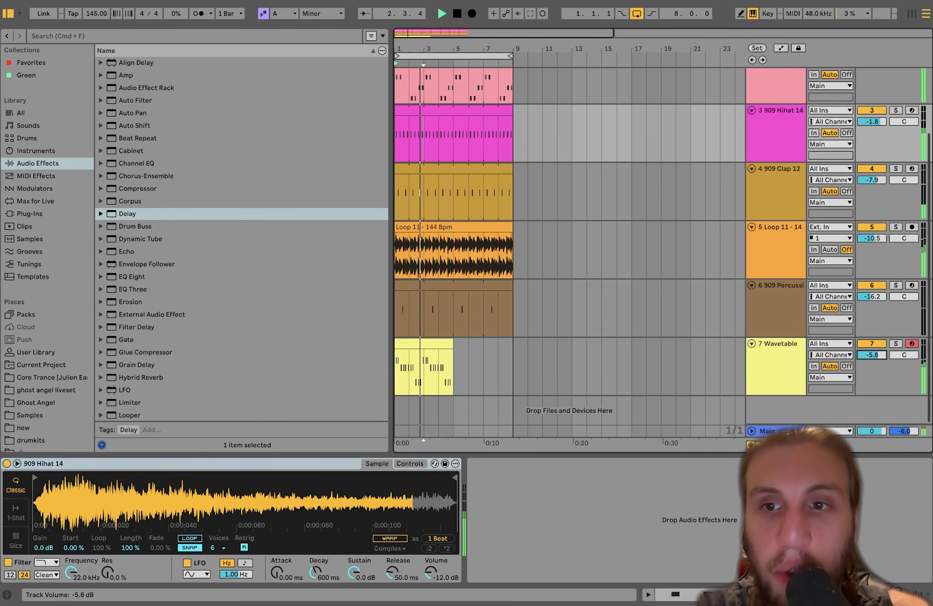
{"action": "left_click_drag", "start_coordinate": [452, 343], "coordinate": [513, 343]}
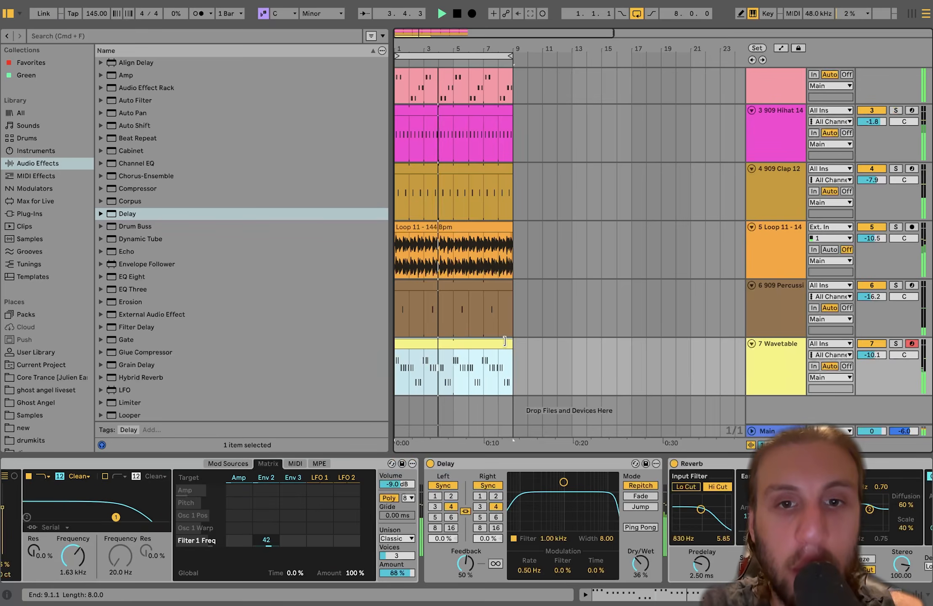
- Set the Wavetable track's volume to -8.8 dB
{"action": "left_click_drag", "start_coordinate": [875, 355], "coordinate": [876, 348]}
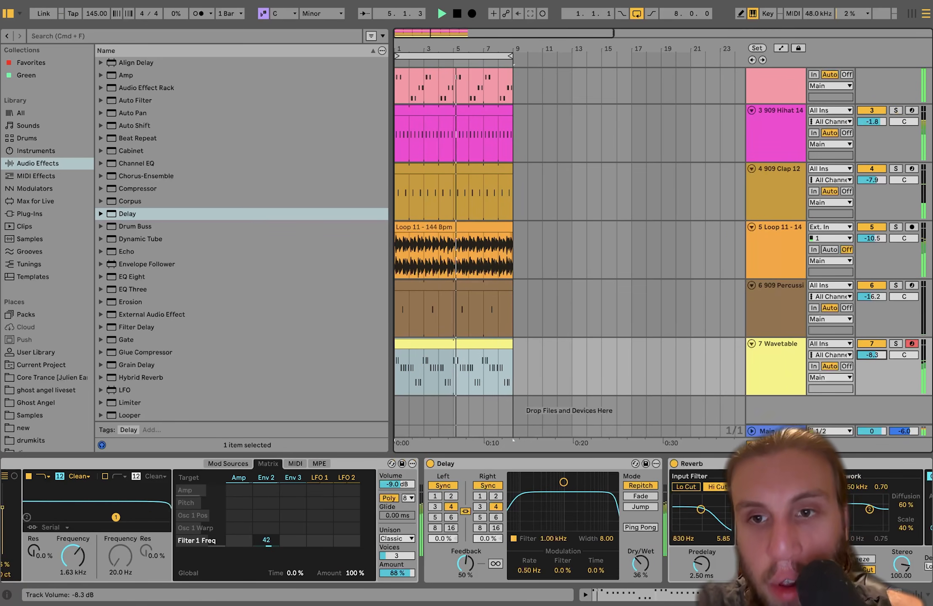
{"action": "left_click", "coordinate": [783, 363]}
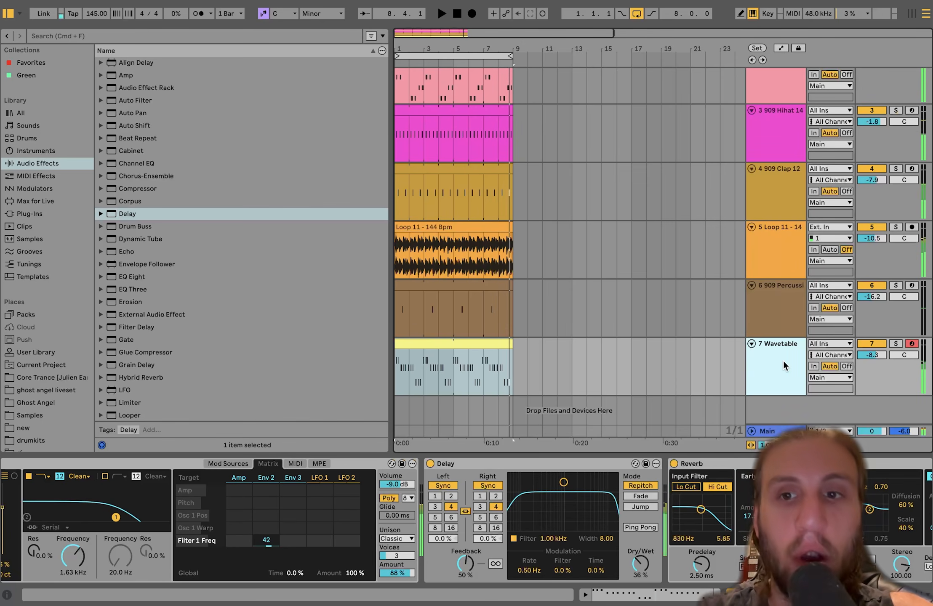
{"action": "left_click_drag", "start_coordinate": [874, 356], "coordinate": [874, 359]}
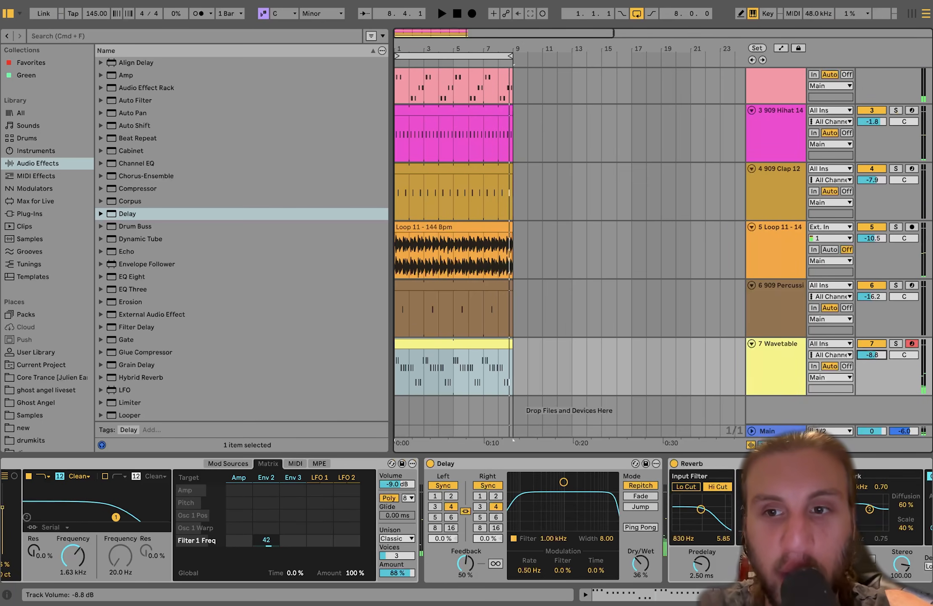
- Insert a new MIDI track below the Wavetable track
{"action": "left_click", "coordinate": [760, 352]}
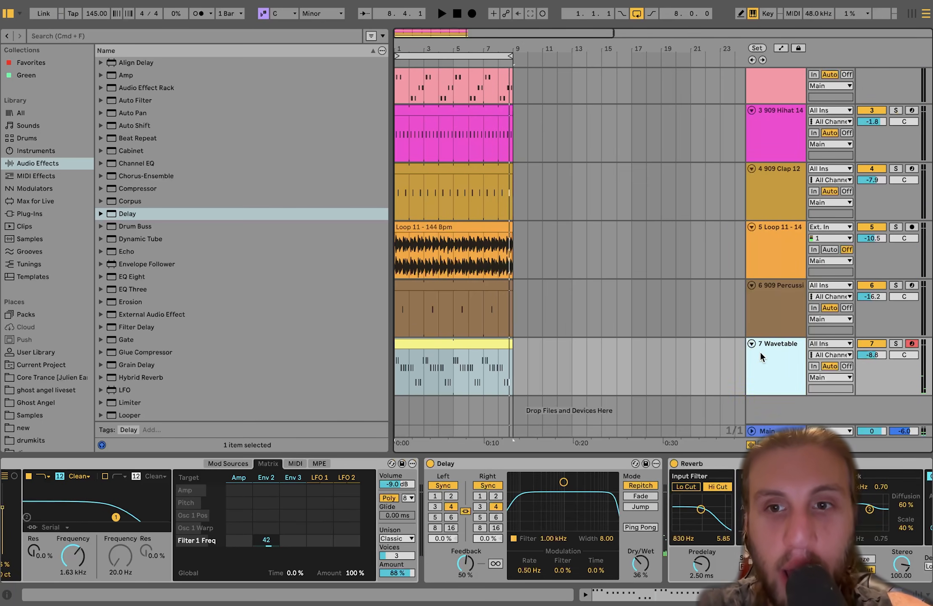
{"action": "right_click", "coordinate": [766, 403]}
{"action": "left_click", "coordinate": [789, 419]}
- Copy the eight-bar Operator bassline clip onto the new MIDI track, starting at bar 1
{"action": "scroll", "coordinate": [589, 267], "scroll_direction": "up", "scroll_amount": 5}
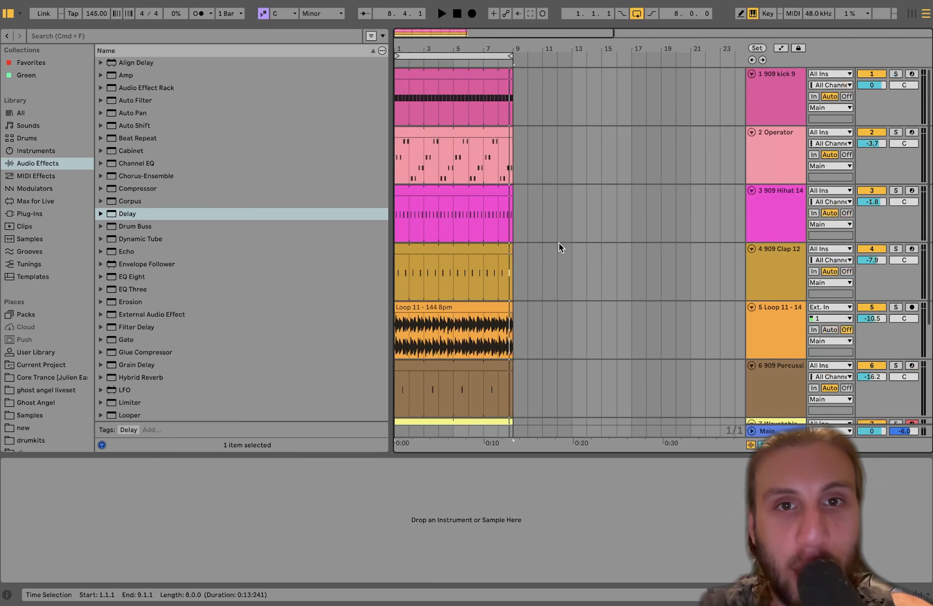
{"action": "left_click", "coordinate": [458, 134]}
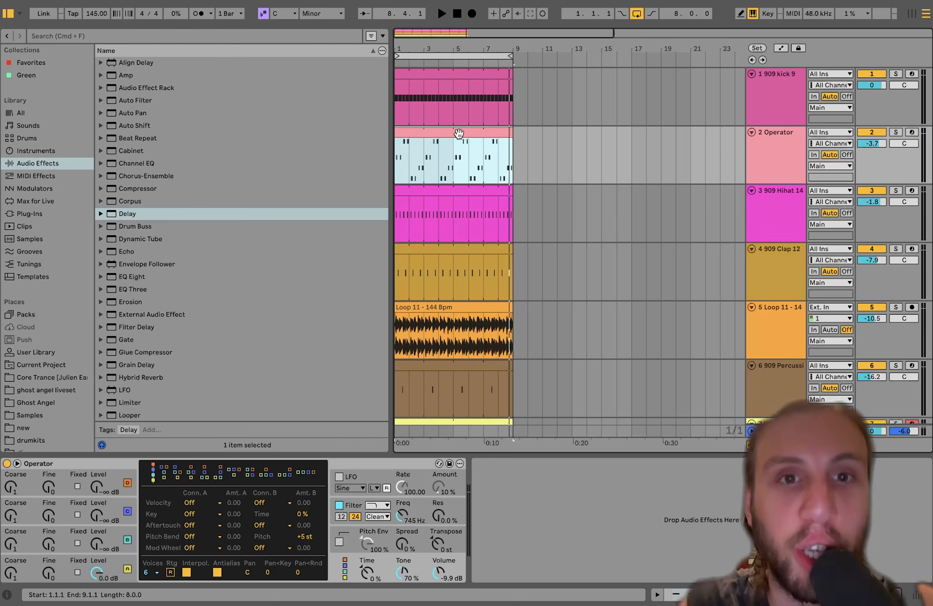
{"action": "right_click", "coordinate": [458, 133]}
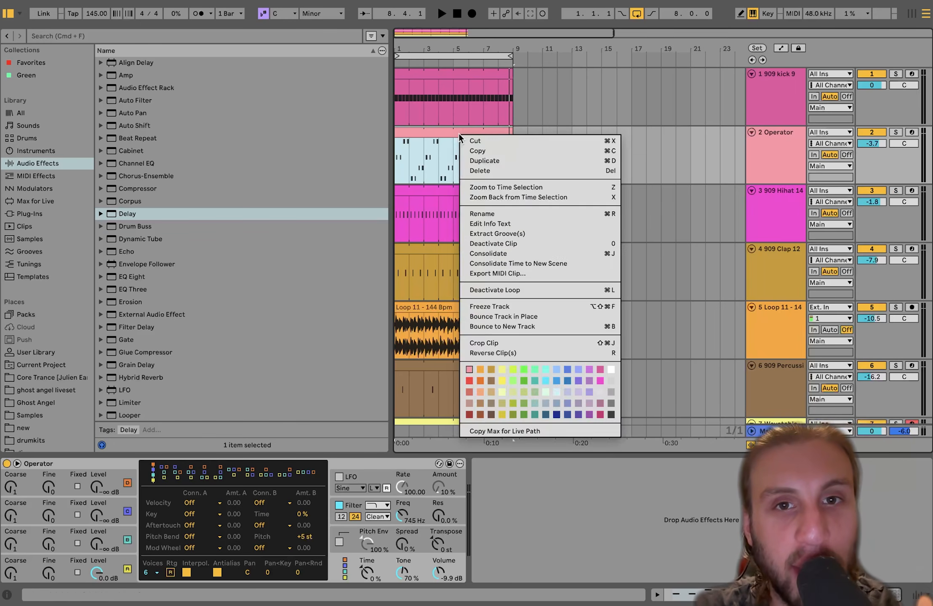
{"action": "key", "text": "Escape"}
{"action": "scroll", "coordinate": [410, 391], "scroll_direction": "down", "scroll_amount": 5}
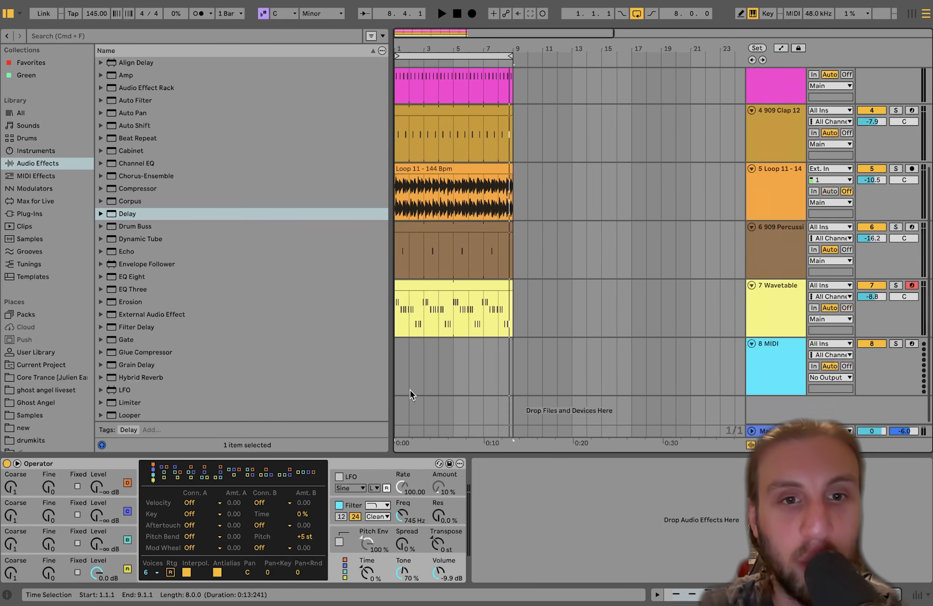
{"action": "left_click", "coordinate": [398, 370]}
{"action": "key", "text": "super+v"}
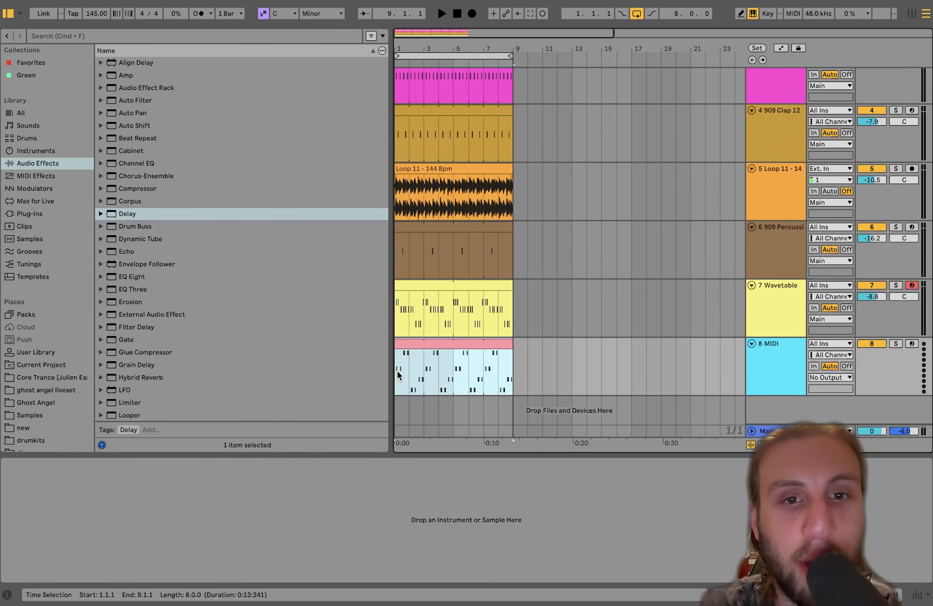
- In the pasted clip, delete the second note of each pair: C1 at 1.2.3, Eb1 at 1.4.3, Ab0 at 2.2.3 and Bb0 at 2.4.3
{"action": "double_click", "coordinate": [433, 337]}
{"action": "left_click", "coordinate": [303, 357]}
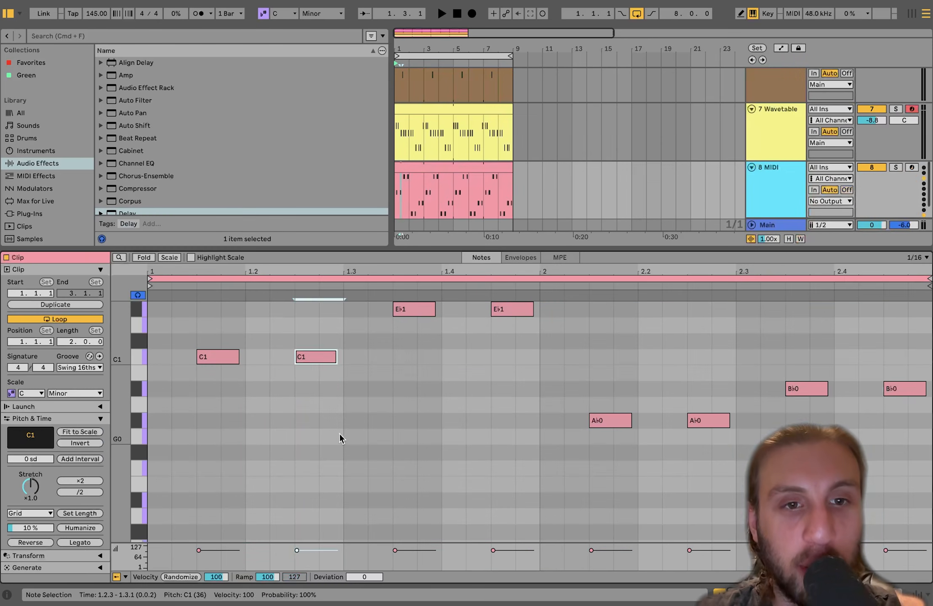
{"action": "key", "text": "BackSpace"}
{"action": "left_click", "coordinate": [510, 311]}
{"action": "key", "text": "BackSpace"}
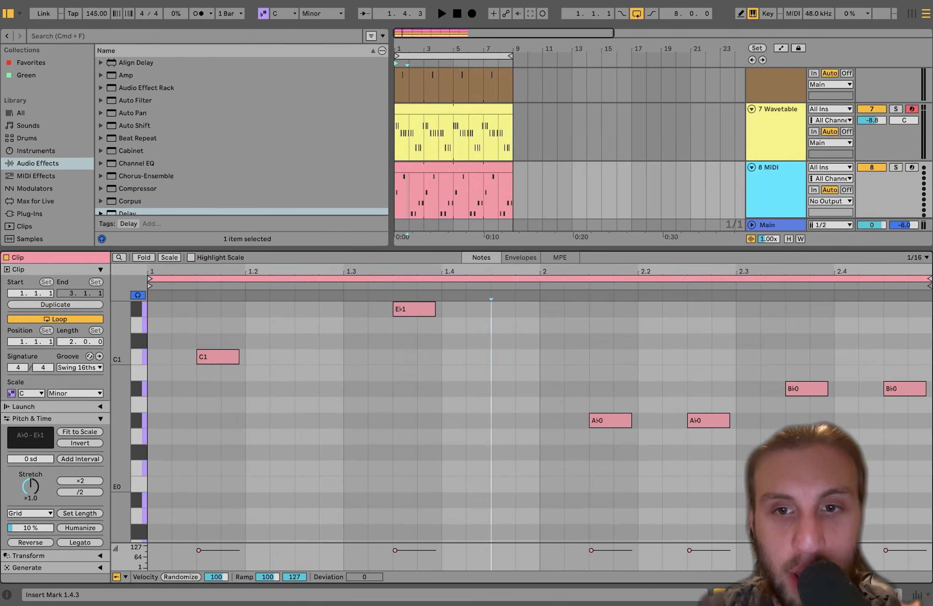
{"action": "left_click", "coordinate": [707, 420]}
{"action": "key", "text": "BackSpace"}
{"action": "left_click", "coordinate": [911, 390]}
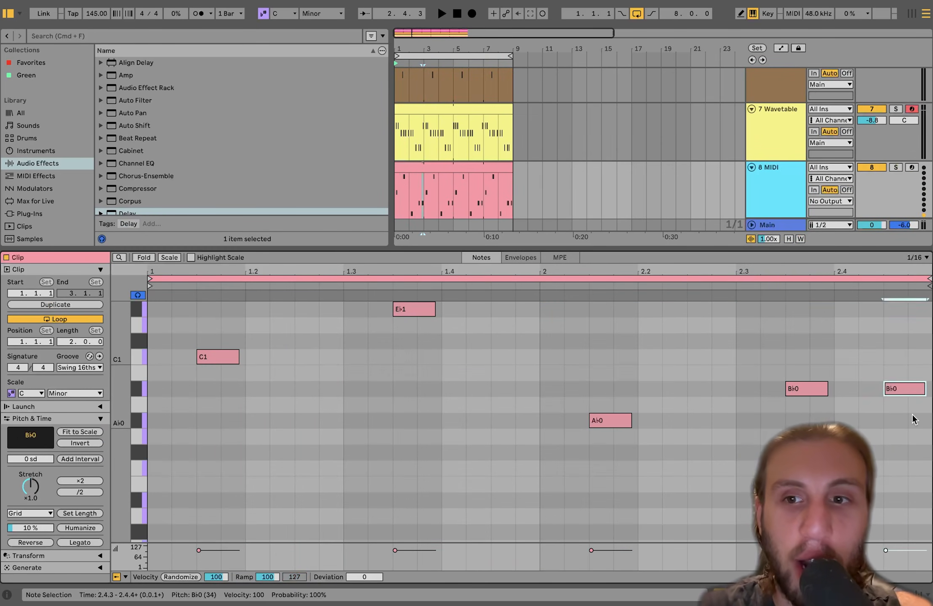
{"action": "key", "text": "BackSpace"}
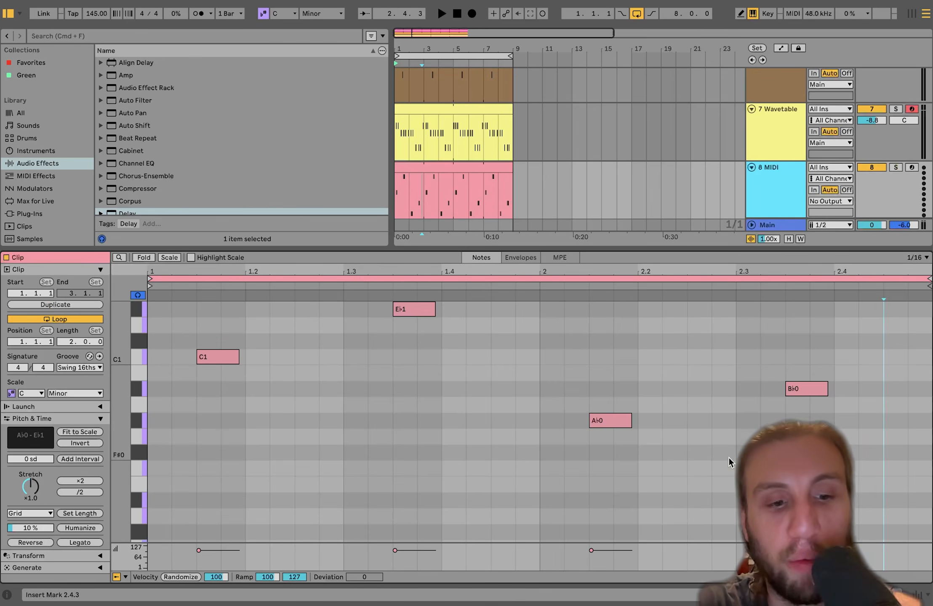
- Move the four remaining notes two sixteenths earlier to start at 1.1.1, and lengthen each to two beats
{"action": "key", "text": "super+a"}
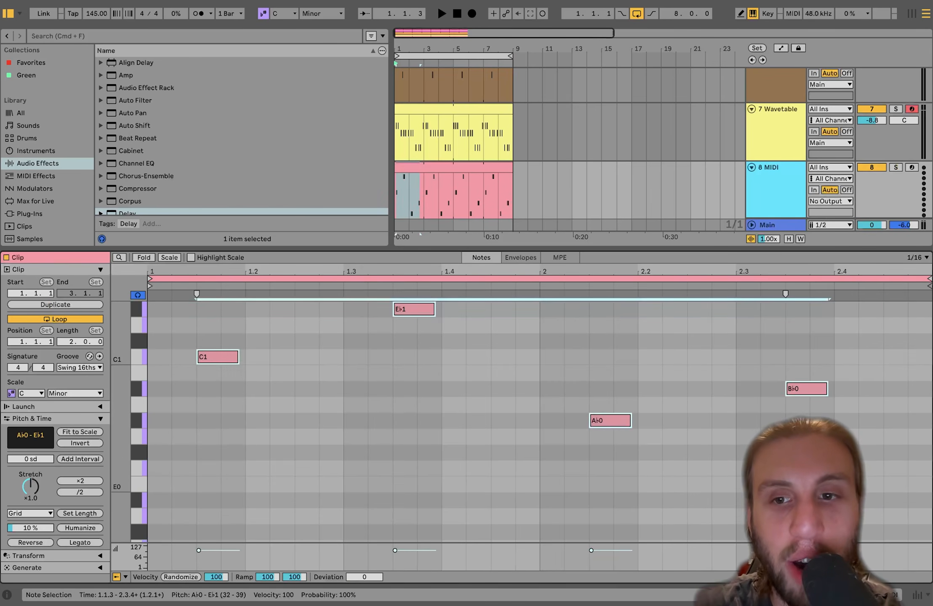
{"action": "key", "text": "Left"}
{"action": "key", "text": "Left"}
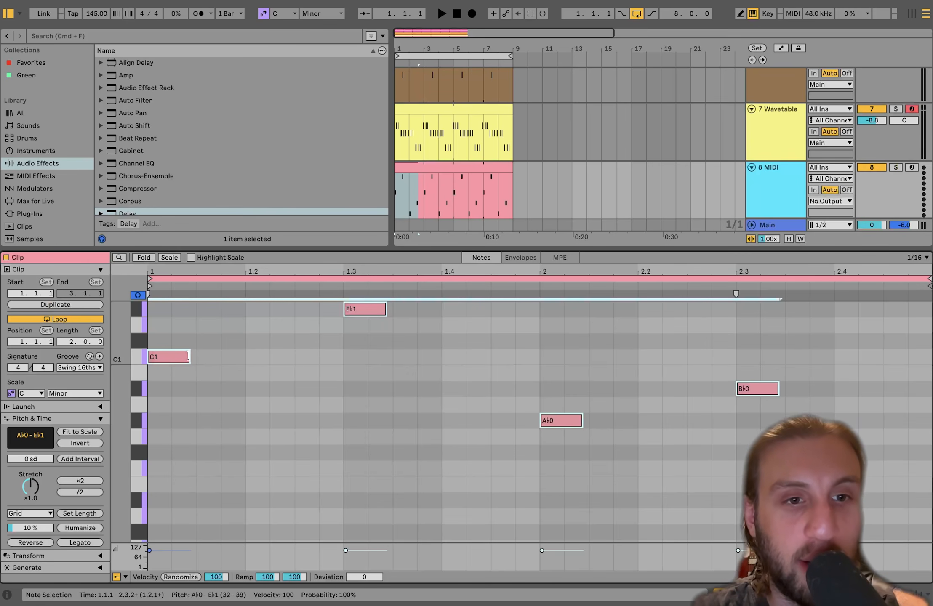
{"action": "left_click_drag", "start_coordinate": [188, 357], "coordinate": [340, 358]}
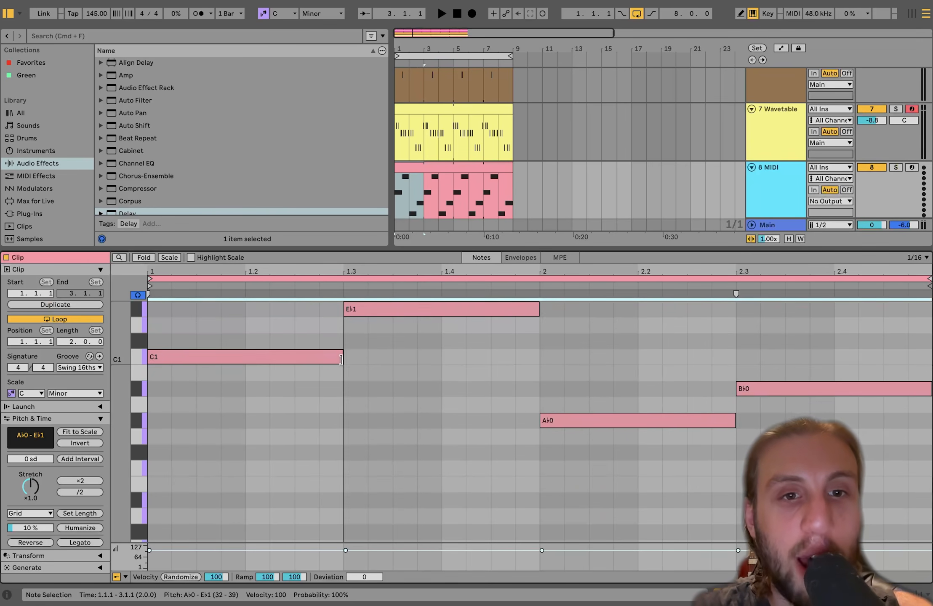
- Add a two-beat Eb1 note at 1.1.1 above the first C1 by duplicating and transposing that C1 note
{"action": "scroll", "coordinate": [341, 359], "scroll_direction": "up", "scroll_amount": 3}
{"action": "scroll", "coordinate": [341, 359], "scroll_direction": "up", "scroll_amount": 1}
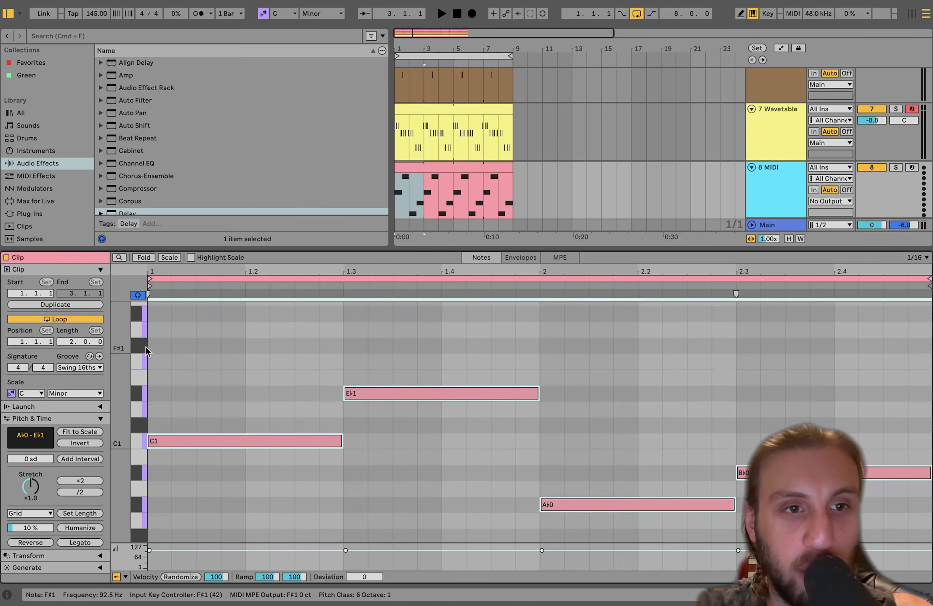
{"action": "scroll", "coordinate": [143, 358], "scroll_direction": "up", "scroll_amount": 2}
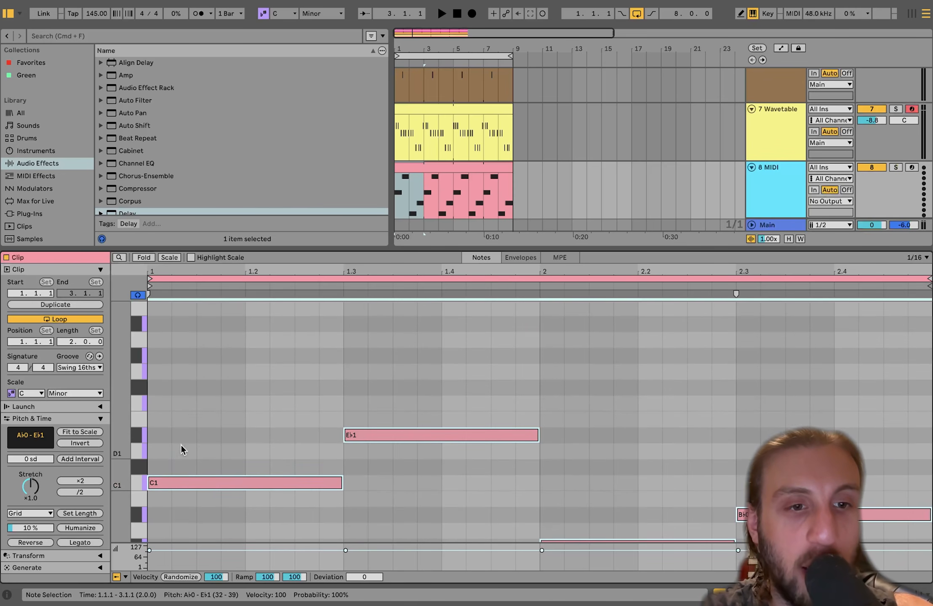
{"action": "left_click", "coordinate": [187, 488]}
{"action": "key", "text": "super+d"}
{"action": "key", "text": "Up"}
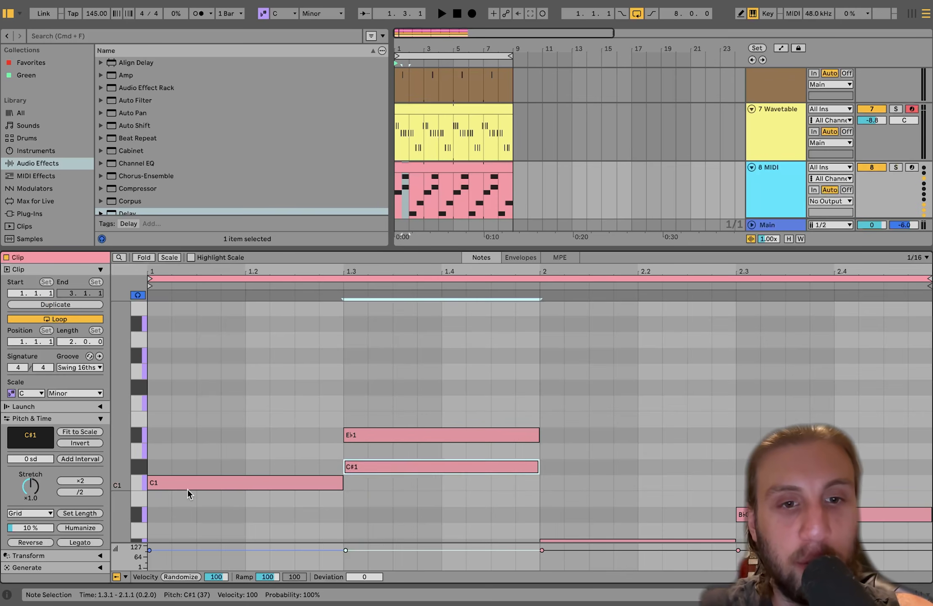
{"action": "key", "text": "Up"}
{"action": "key", "text": "Up"}
{"action": "key", "text": "Left"}
{"action": "key", "text": "Left"}
{"action": "key", "text": "Left"}
{"action": "key", "text": "Left"}
{"action": "key", "text": "Left"}
{"action": "key", "text": "Left"}
{"action": "key", "text": "Left"}
{"action": "key", "text": "Left"}
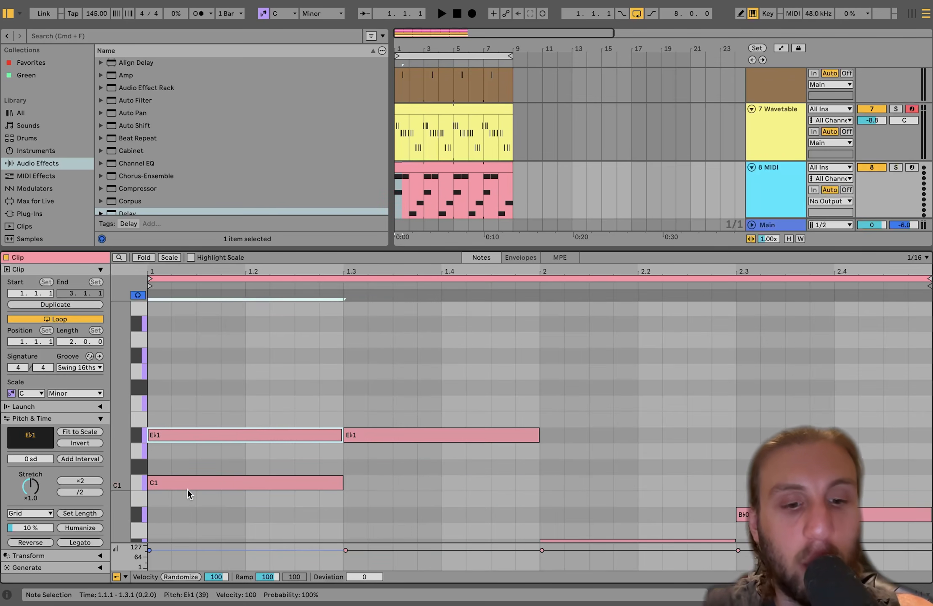
- Add a two-beat G1 note at 1.1.1 by duplicating the upper Eb1 note, transposing the copy and moving it back over the first chord
{"action": "key", "text": "super+d"}
{"action": "key", "text": "Up"}
{"action": "key", "text": "Up"}
{"action": "key", "text": "Up"}
{"action": "key", "text": "Left"}
{"action": "key", "text": "Up"}
{"action": "key", "text": "Left"}
{"action": "key", "text": "Left"}
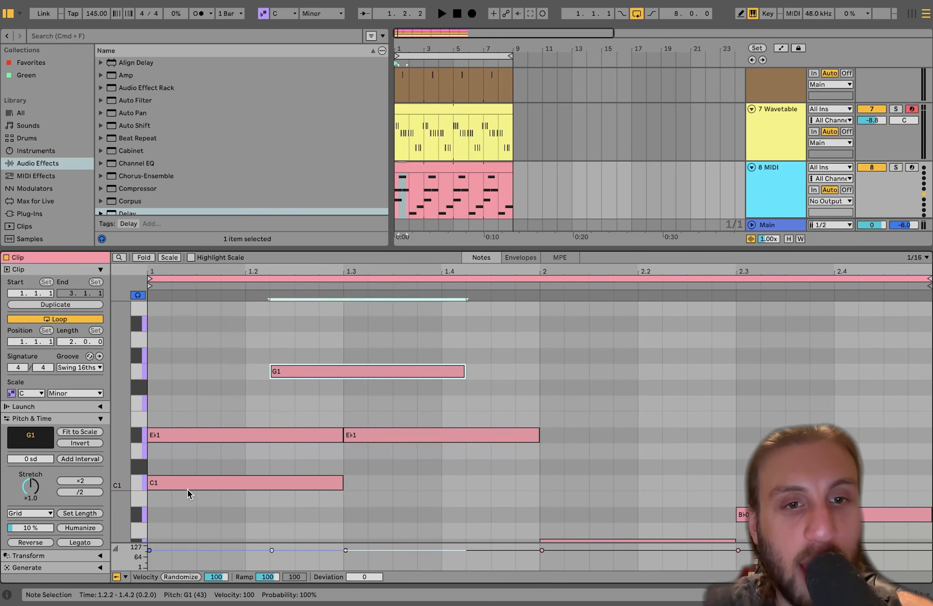
{"action": "key", "text": "Left"}
{"action": "key", "text": "Left"}
{"action": "key", "text": "Left"}
{"action": "key", "text": "Left"}
{"action": "key", "text": "Left"}
{"action": "key", "text": "Left"}
{"action": "key", "text": "Right"}
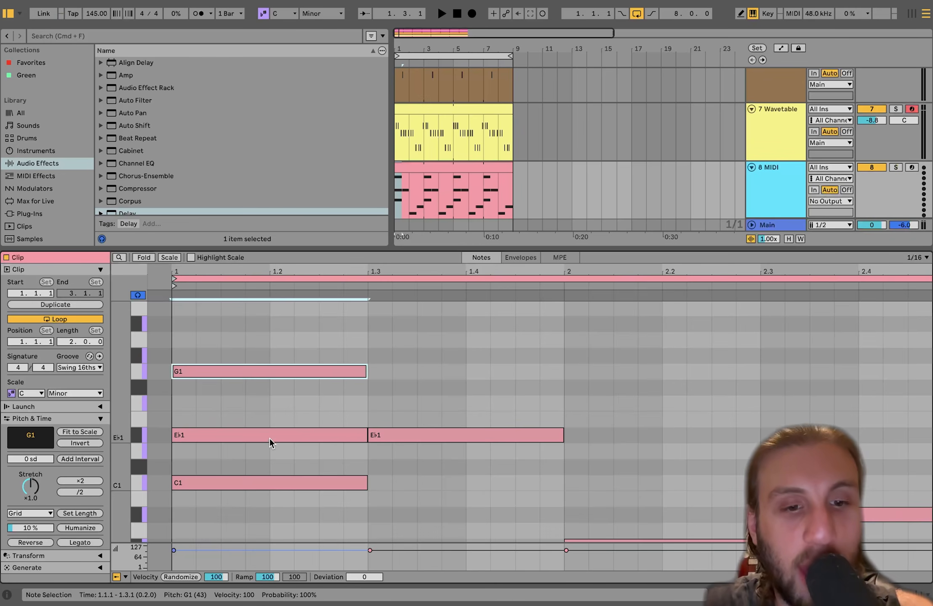
- Complete the second chord with two-beat G1 and Bb1 notes at 1.3.1, duplicated from the first chord's G1
{"action": "key", "text": "super+d"}
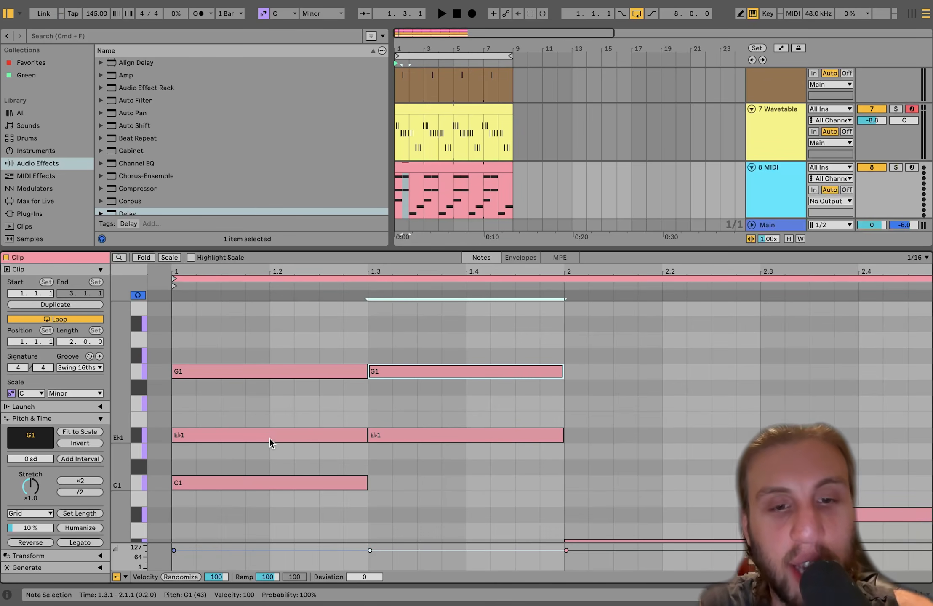
{"action": "key", "text": "super+d"}
{"action": "key", "text": "Up"}
{"action": "key", "text": "Up"}
{"action": "key", "text": "Left"}
{"action": "key", "text": "Left"}
{"action": "key", "text": "Up"}
{"action": "key", "text": "Left"}
{"action": "key", "text": "Left"}
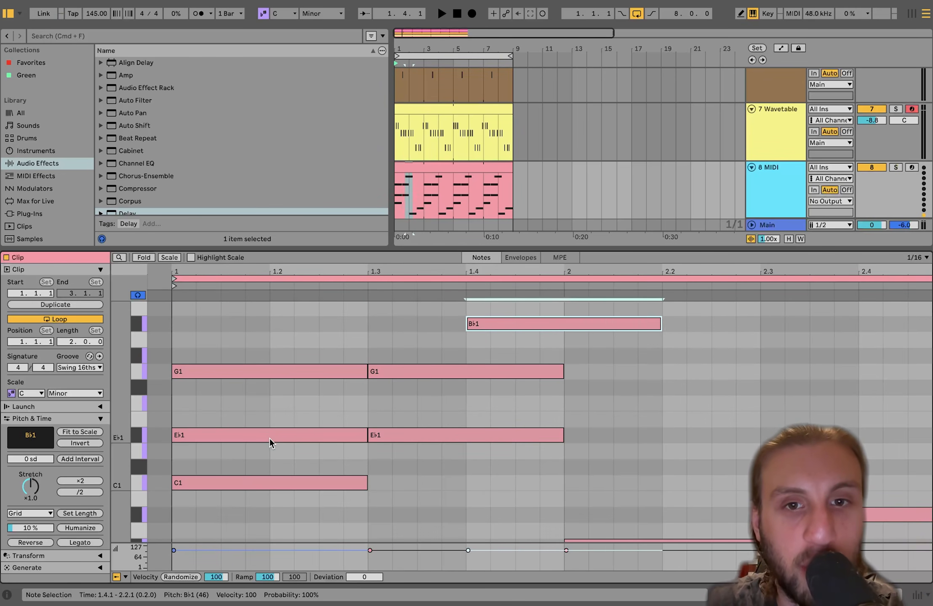
{"action": "key", "text": "Left"}
{"action": "key", "text": "Left"}
- Build the third chord by adding two-beat C1 and Eb1 notes above Ab0 at 2.1.1
{"action": "scroll", "coordinate": [270, 437], "scroll_direction": "down", "scroll_amount": 3}
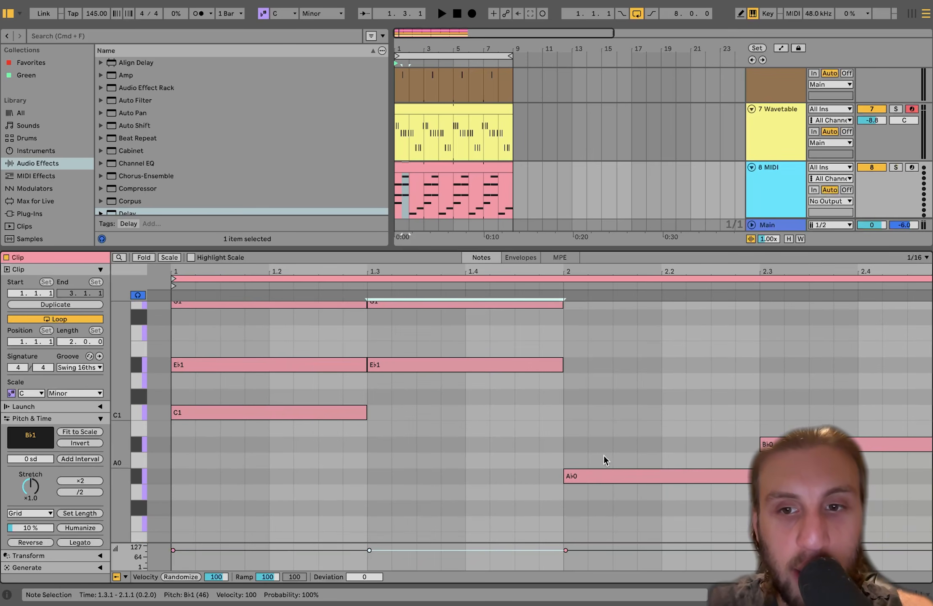
{"action": "left_click_drag", "start_coordinate": [603, 456], "coordinate": [614, 505]}
{"action": "key", "text": "super+d"}
{"action": "key", "text": "Up"}
{"action": "key", "text": "Up"}
{"action": "key", "text": "Up"}
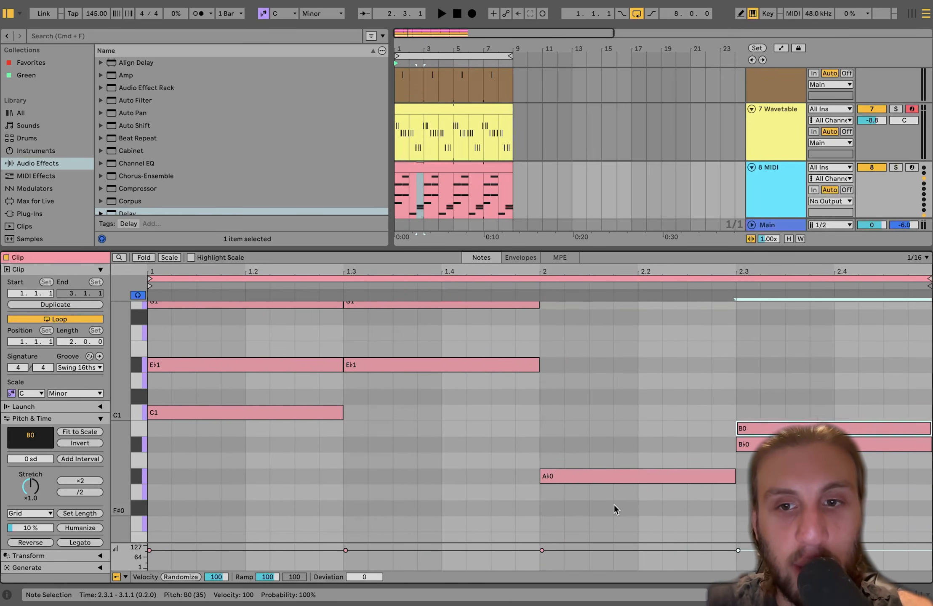
{"action": "key", "text": "Up"}
{"action": "key", "text": "Left"}
{"action": "key", "text": "Left"}
{"action": "key", "text": "Left"}
{"action": "key", "text": "Left"}
{"action": "key", "text": "Left"}
{"action": "key", "text": "Left"}
{"action": "key", "text": "Left"}
{"action": "key", "text": "Left"}
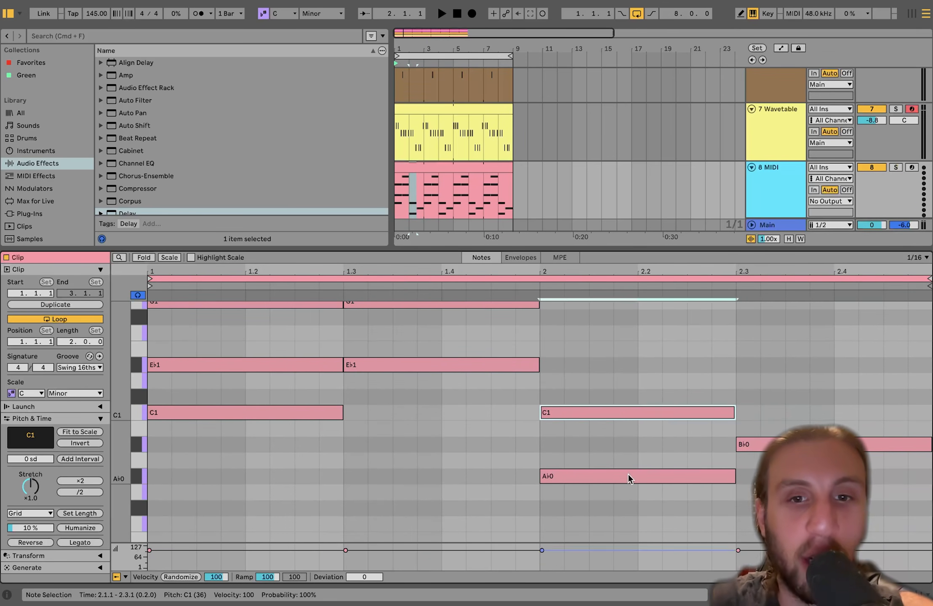
{"action": "double_click", "coordinate": [552, 364]}
{"action": "left_click_drag", "start_coordinate": [562, 364], "coordinate": [737, 370]}
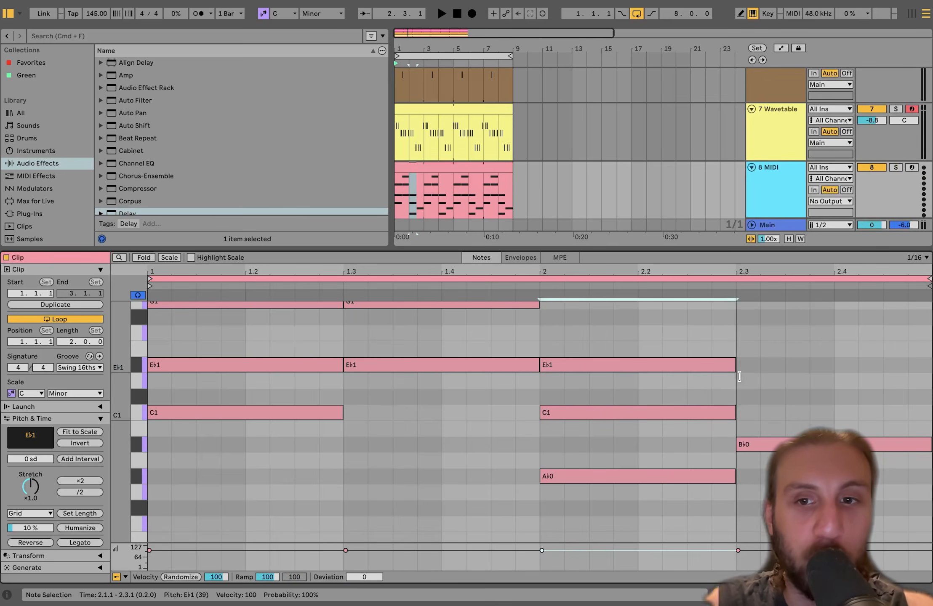
- Build the fourth chord by adding two-beat D1 and F1 notes above Bb0 at 2.3.1
{"action": "left_click", "coordinate": [745, 442]}
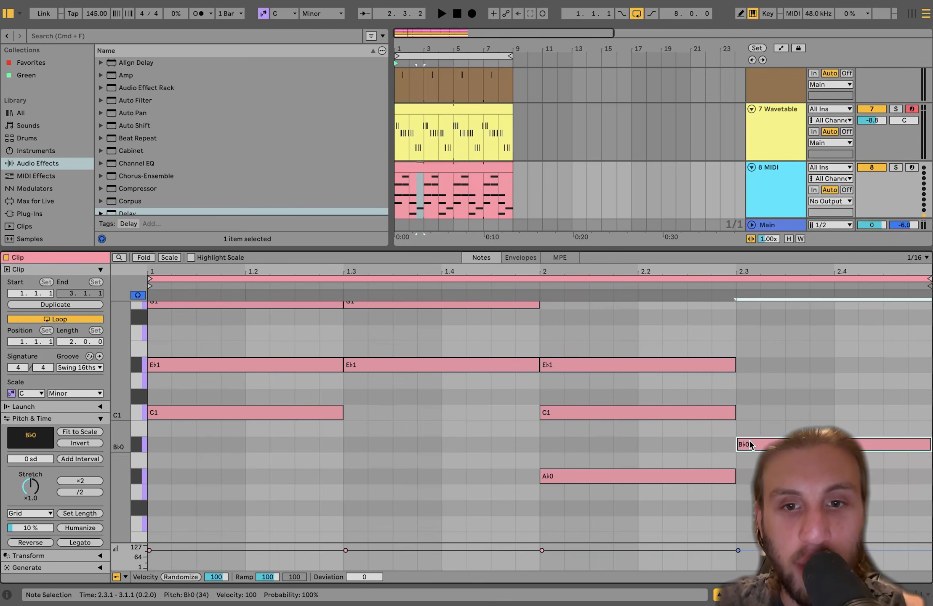
{"action": "double_click", "coordinate": [744, 380]}
{"action": "left_click_drag", "start_coordinate": [760, 380], "coordinate": [926, 380]}
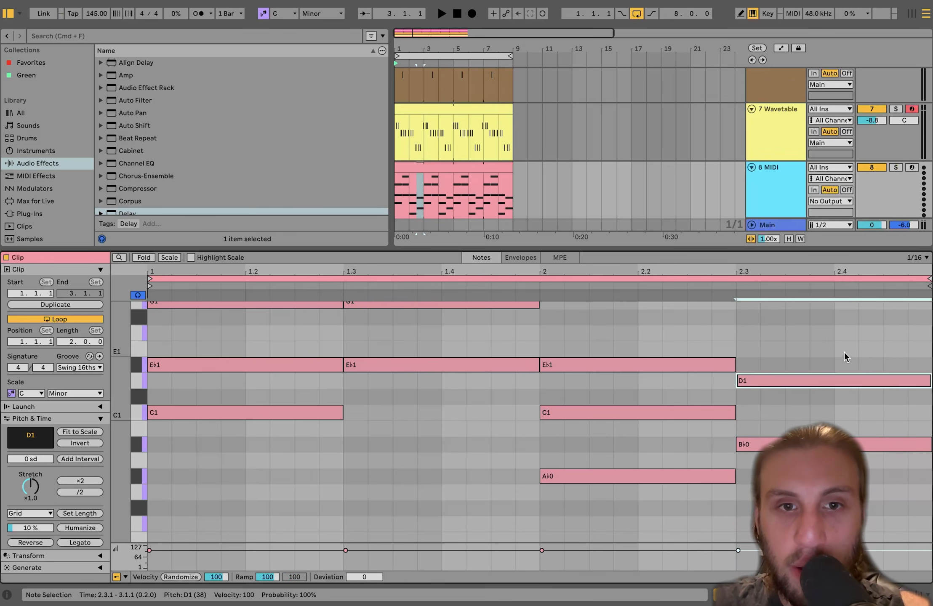
{"action": "double_click", "coordinate": [755, 336]}
{"action": "left_click_drag", "start_coordinate": [761, 333], "coordinate": [929, 332]}
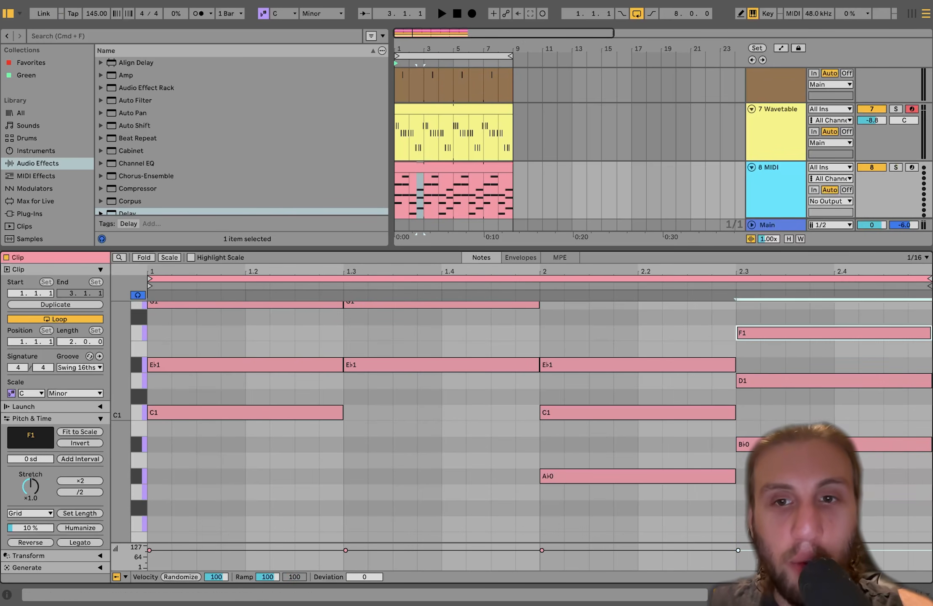
- Raise the middle note of each of the four chords by one octave: Eb1, G1, C1 and D1
{"action": "scroll", "coordinate": [237, 351], "scroll_direction": "up", "scroll_amount": 3}
{"action": "scroll", "coordinate": [237, 351], "scroll_direction": "up", "scroll_amount": 1}
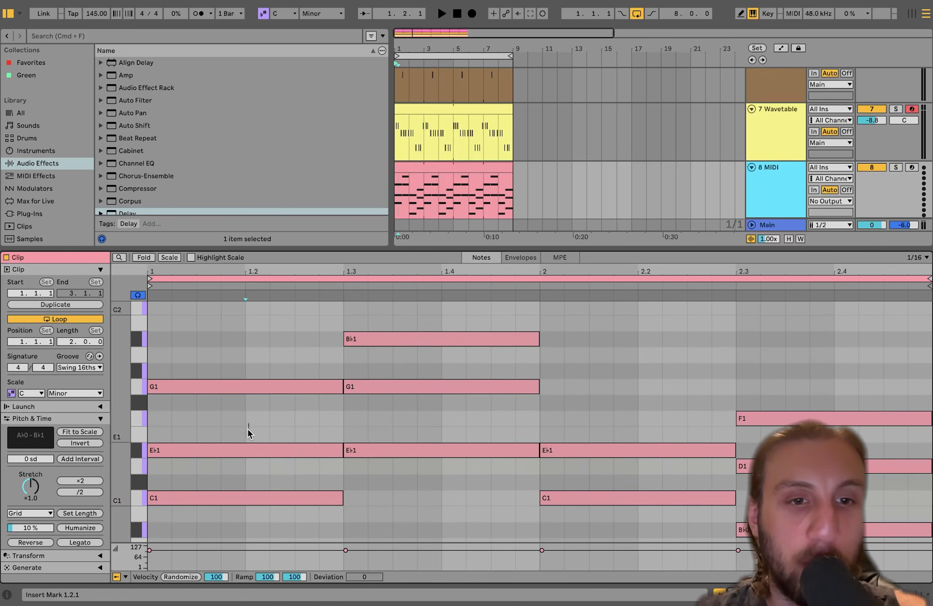
{"action": "left_click", "coordinate": [249, 451]}
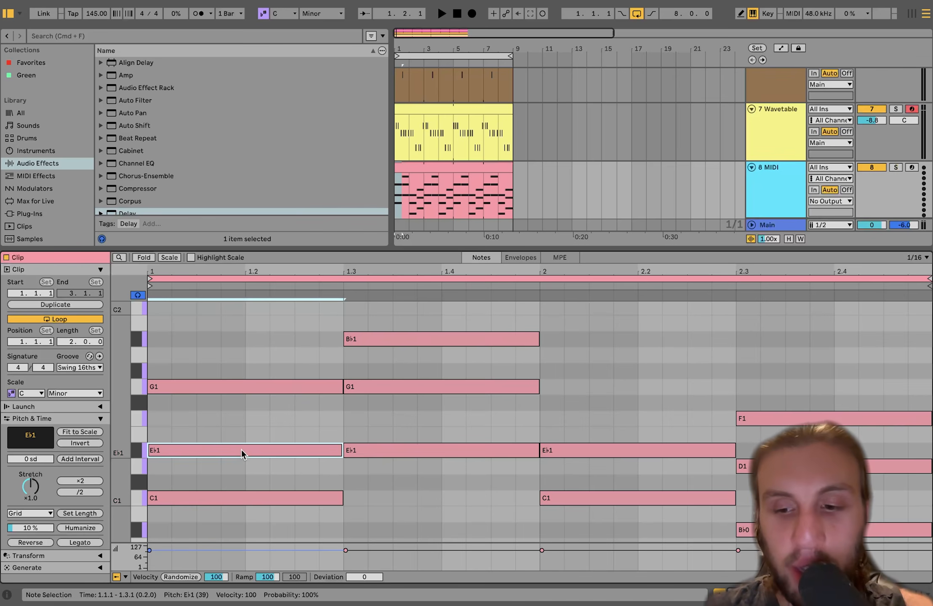
{"action": "scroll", "coordinate": [241, 449], "scroll_direction": "up", "scroll_amount": 3}
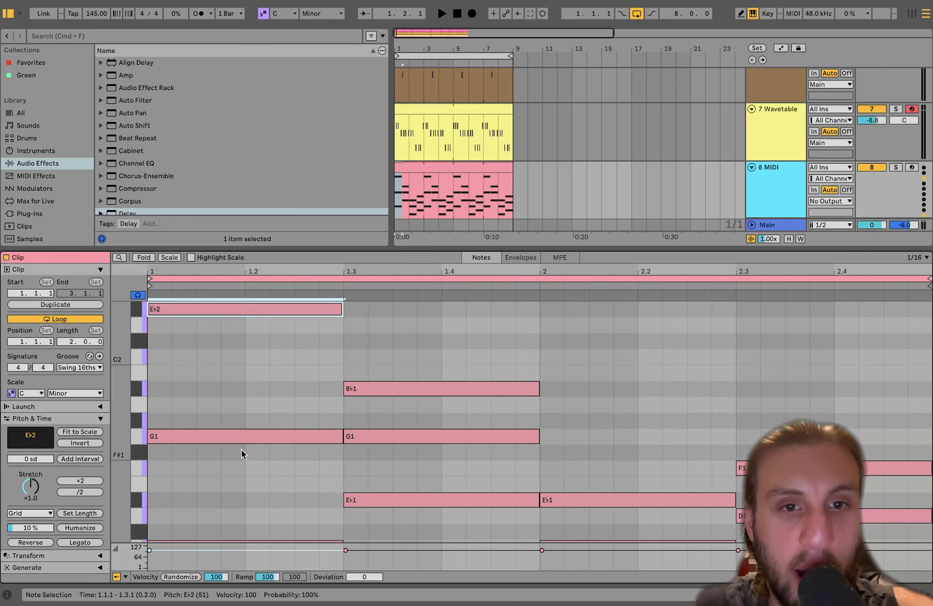
{"action": "left_click", "coordinate": [410, 438]}
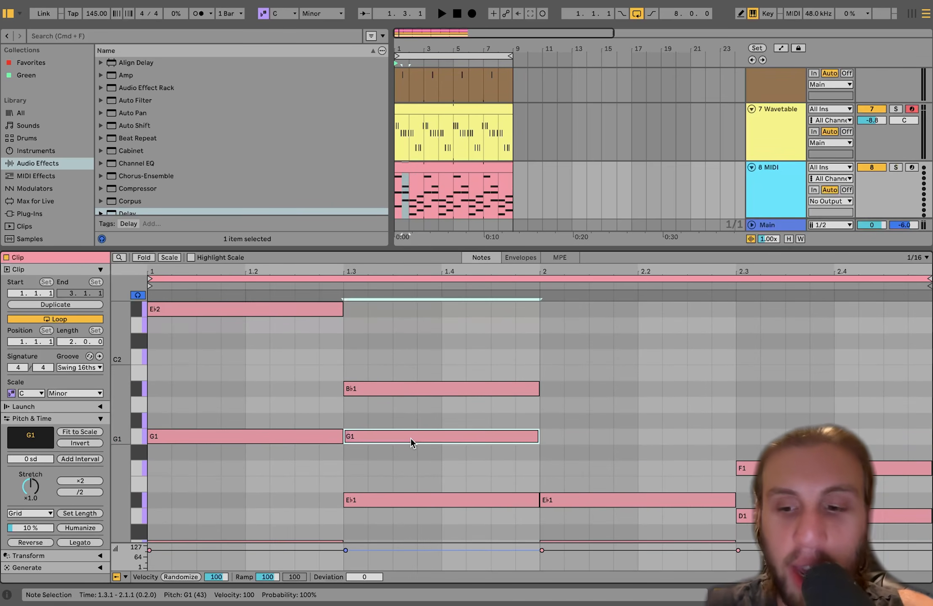
{"action": "key", "text": "shift+Up"}
{"action": "scroll", "coordinate": [410, 438], "scroll_direction": "down", "scroll_amount": 5}
{"action": "left_click", "coordinate": [584, 396]}
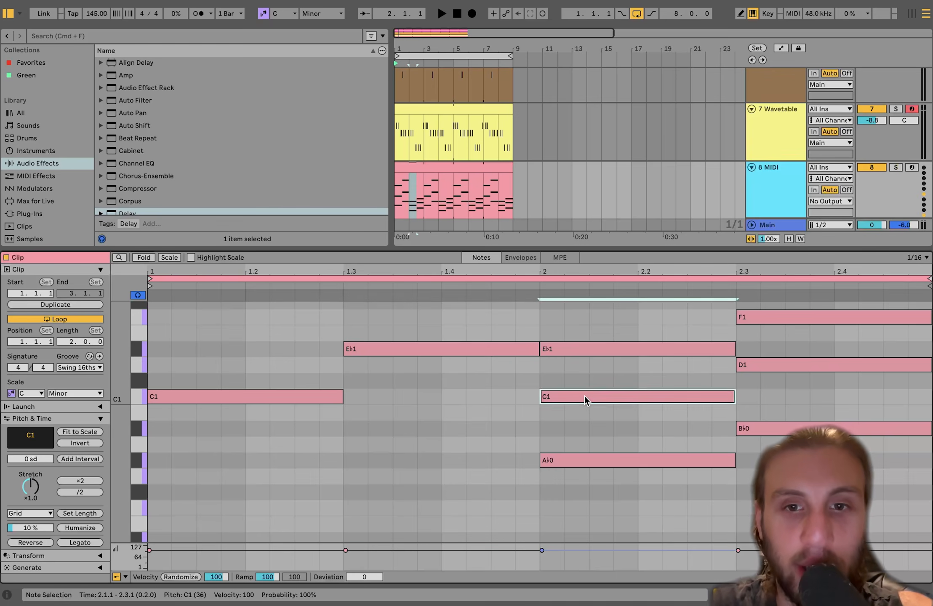
{"action": "key", "text": "shift+Up"}
{"action": "scroll", "coordinate": [745, 406], "scroll_direction": "down", "scroll_amount": 3}
{"action": "left_click", "coordinate": [760, 417]}
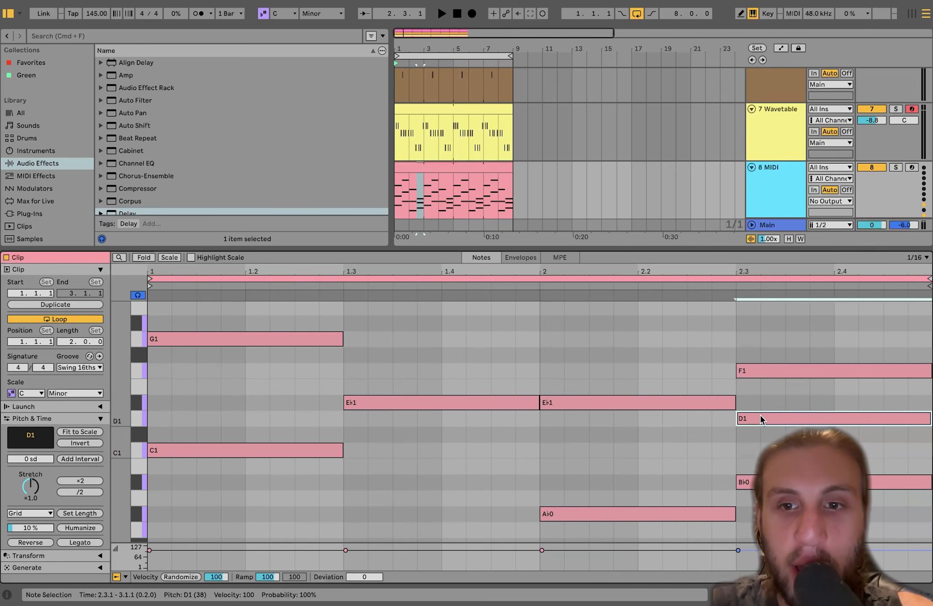
{"action": "key", "text": "shift+Up"}
- Load the Wavetable instrument onto track 8 and play the track soloed, with its volume at -5.0 dB
{"action": "left_click", "coordinate": [771, 186]}
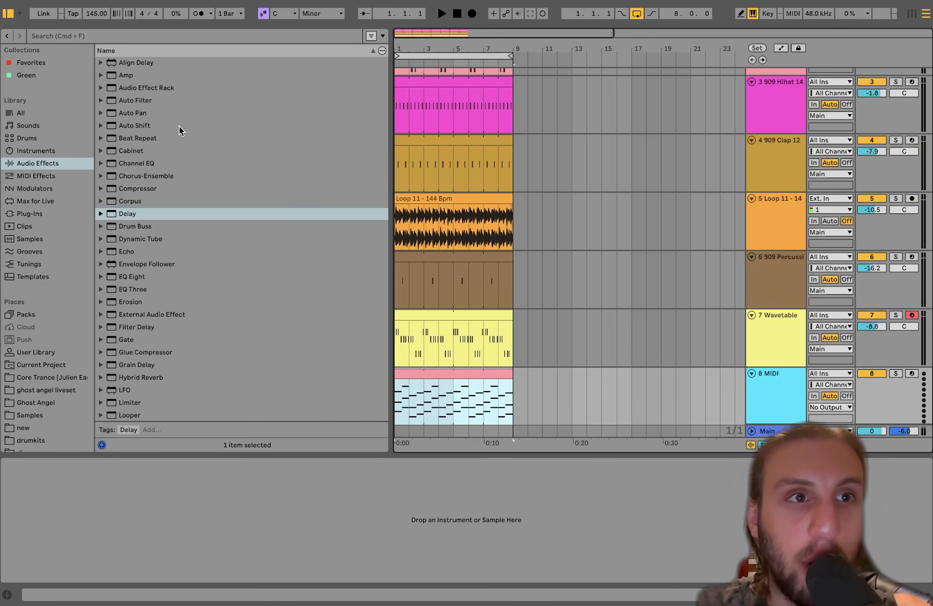
{"action": "left_click", "coordinate": [37, 152]}
{"action": "double_click", "coordinate": [132, 393]}
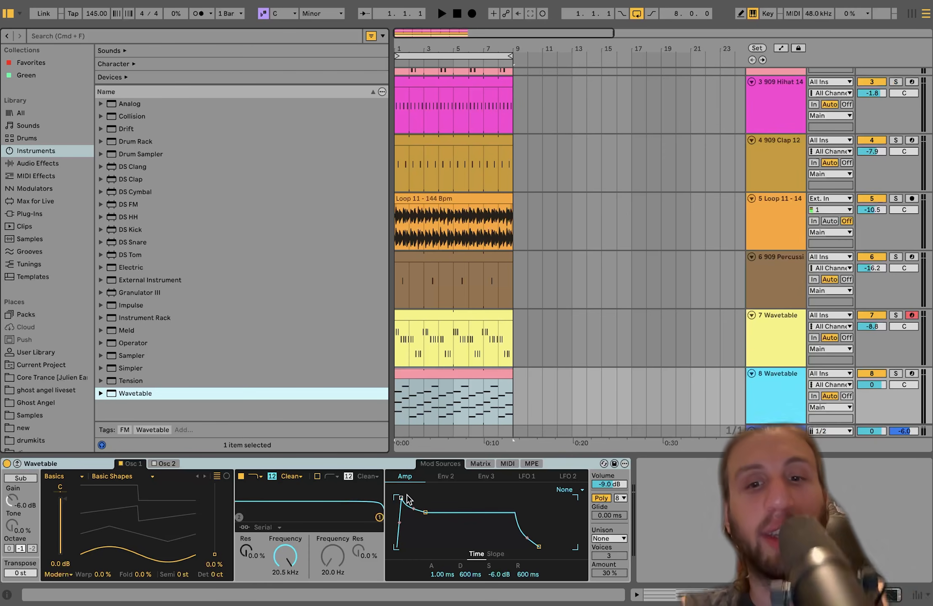
{"action": "left_click", "coordinate": [895, 373]}
{"action": "key", "text": "space"}
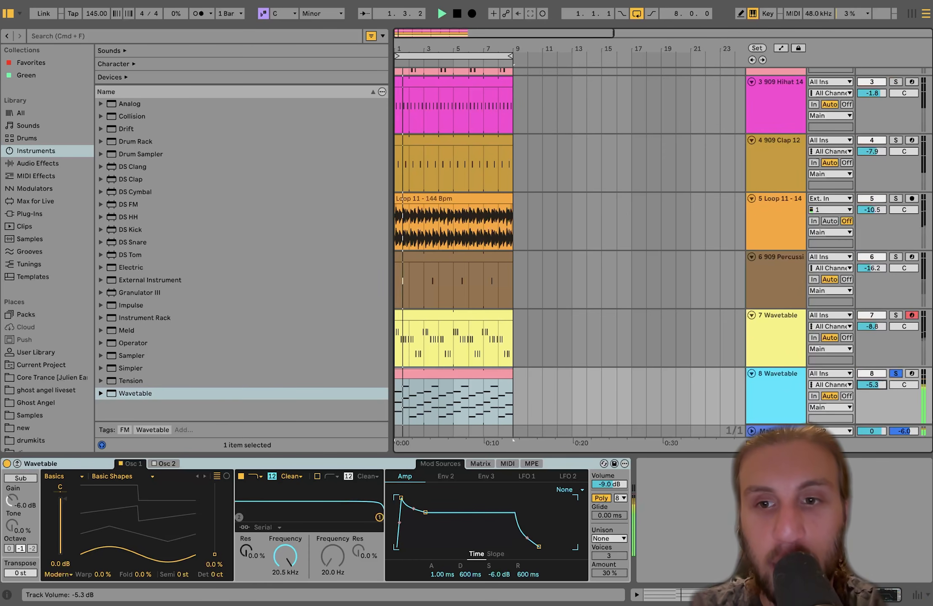
- Transpose all notes in the chord clip up one octave
{"action": "double_click", "coordinate": [452, 386]}
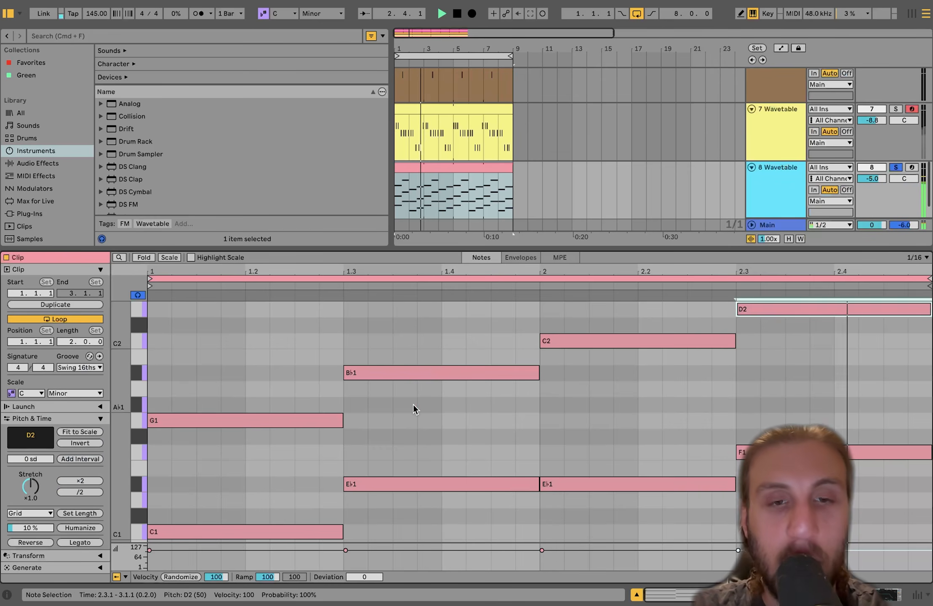
{"action": "key", "text": "super+a"}
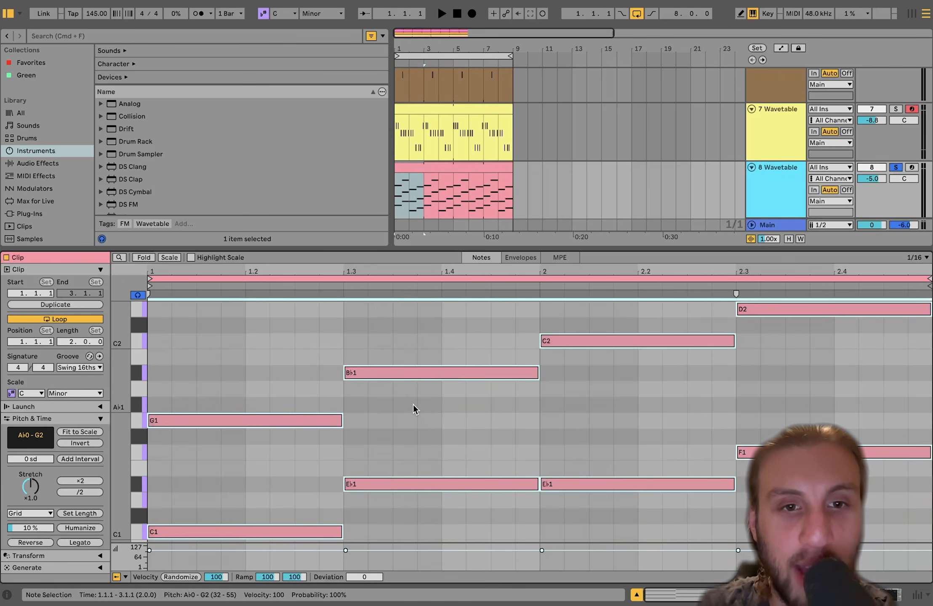
{"action": "key", "text": "shift+Up"}
- Set track 8's oscillator 1 wavetable position to 100 % and the amp envelope to attack 0 ms, decay 584 ms, sustain 0 dB, release 79.6 ms
{"action": "double_click", "coordinate": [770, 187]}
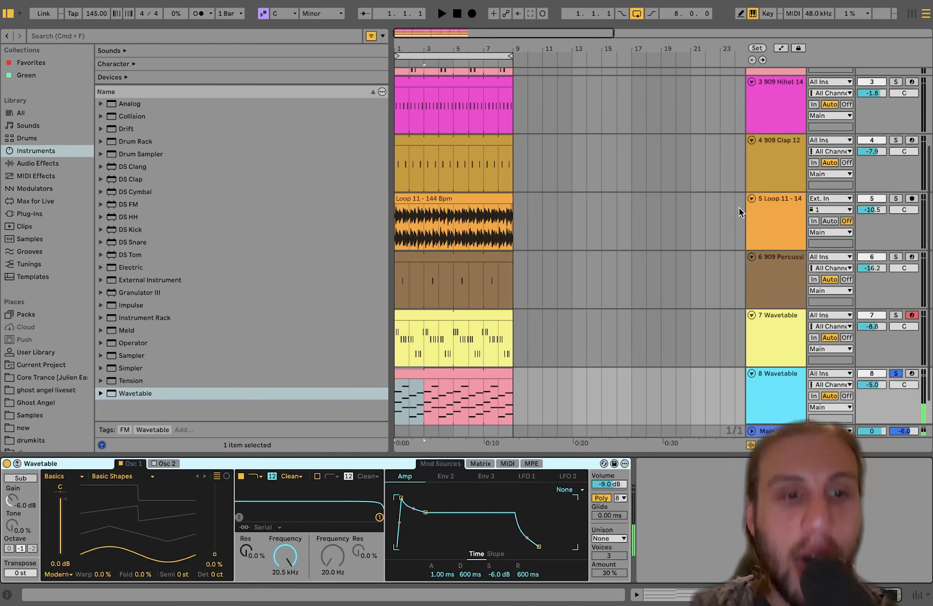
{"action": "left_click_drag", "start_coordinate": [153, 541], "coordinate": [152, 475]}
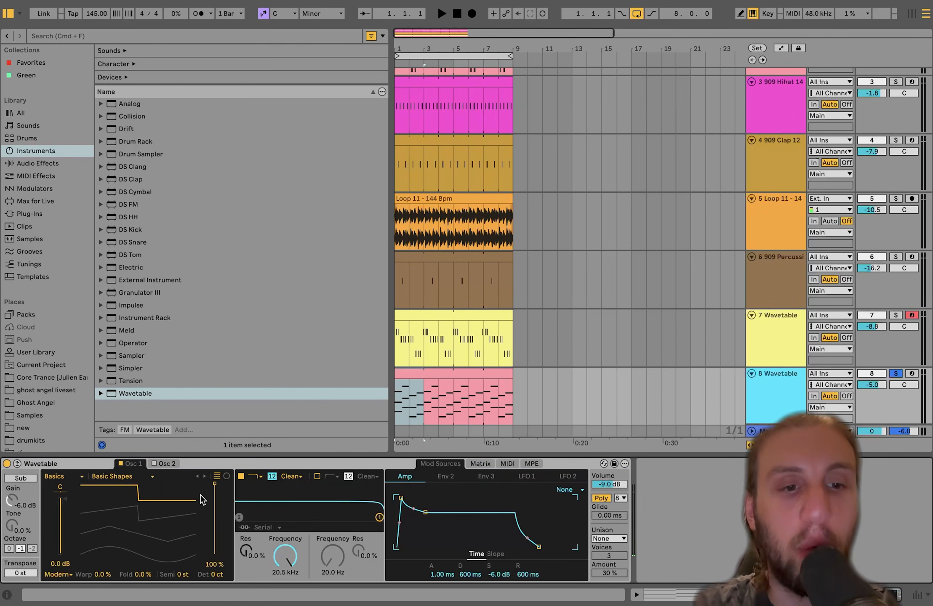
{"action": "key", "text": "space"}
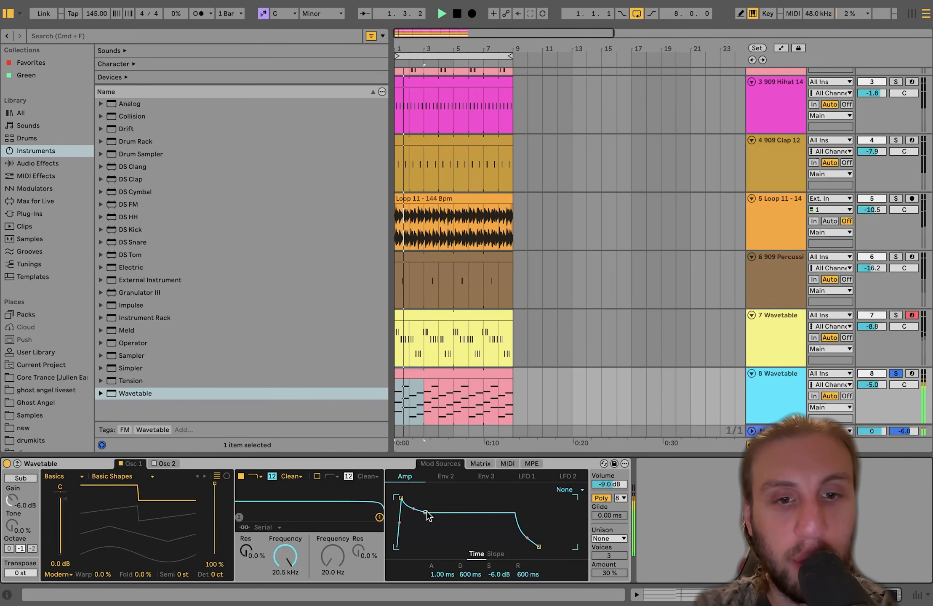
{"action": "left_click_drag", "start_coordinate": [426, 512], "coordinate": [396, 498]}
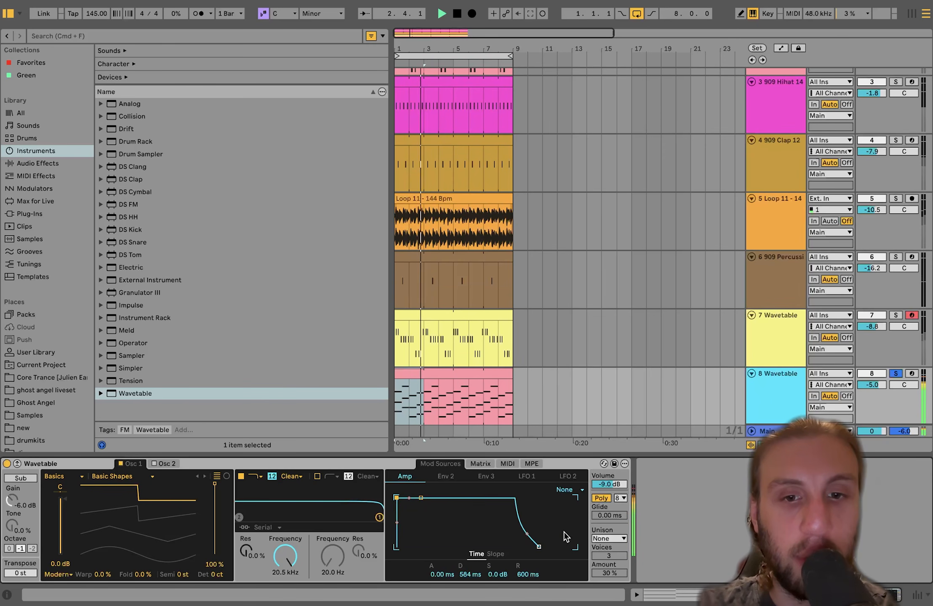
{"action": "left_click_drag", "start_coordinate": [540, 546], "coordinate": [532, 544]}
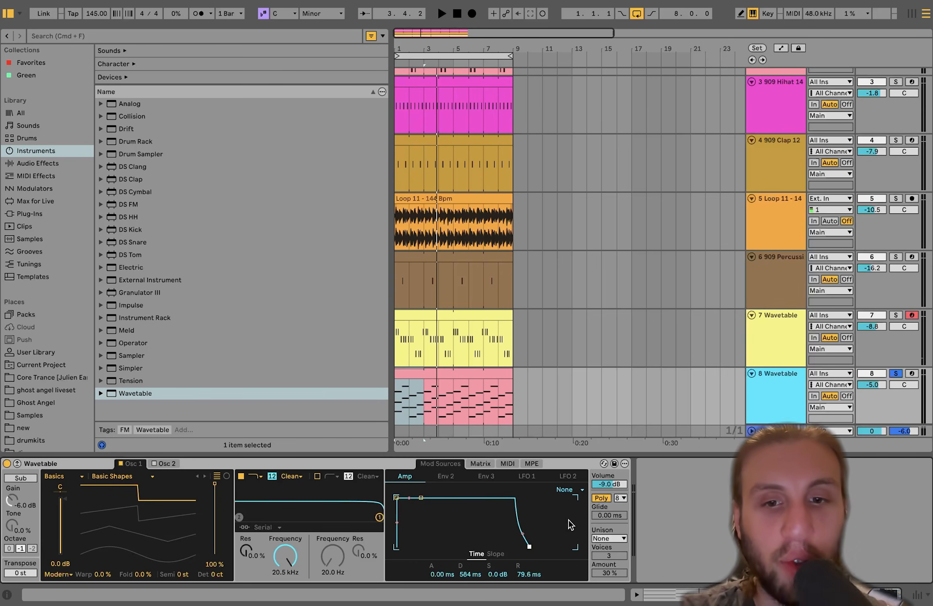
- Set Wavetable's unison to Noise with 6 voices and 55 % amount, and lower the chord track's volume to -11.5 dB
{"action": "left_click", "coordinate": [614, 538]}
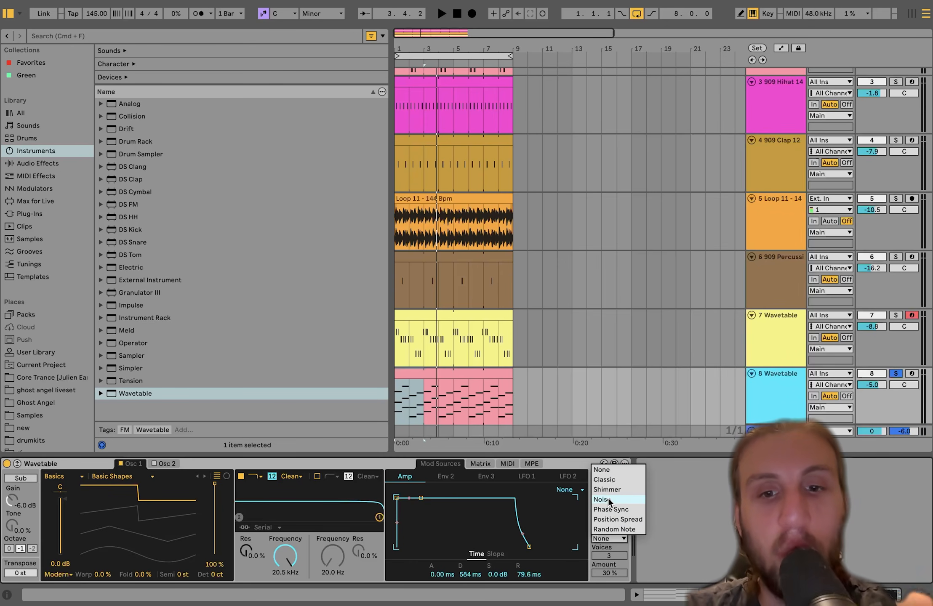
{"action": "left_click", "coordinate": [608, 499]}
{"action": "key", "text": "space"}
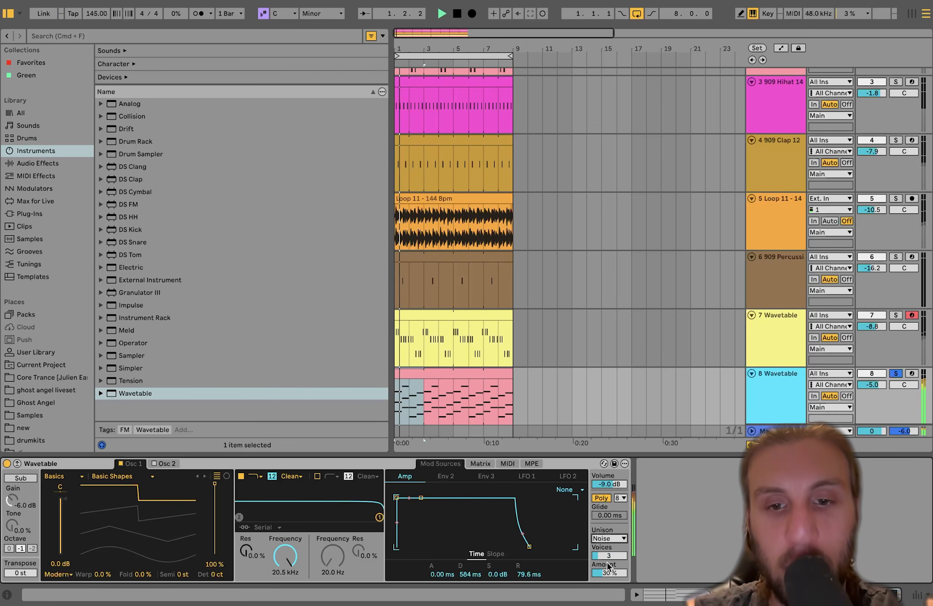
{"action": "left_click_drag", "start_coordinate": [608, 556], "coordinate": [608, 549]}
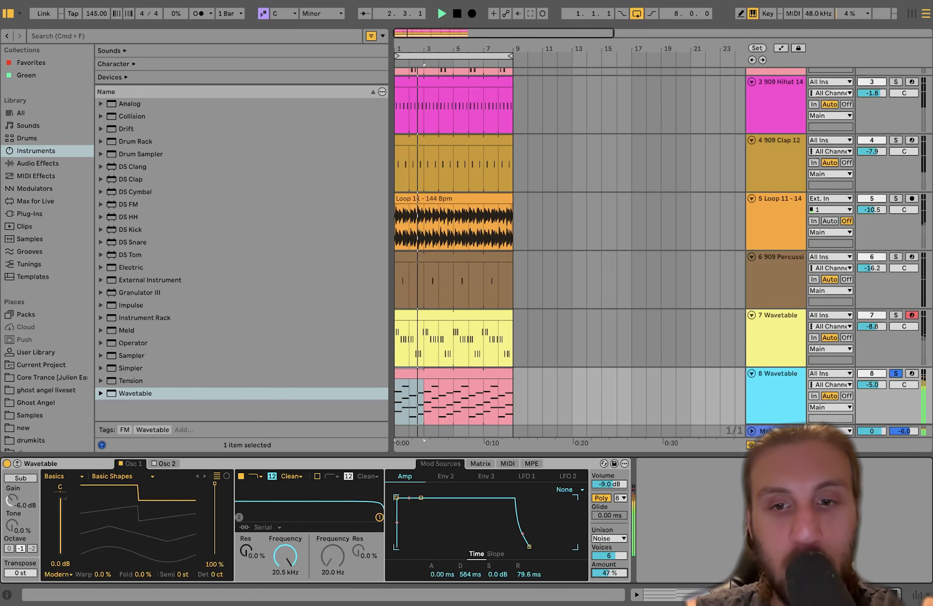
{"action": "left_click_drag", "start_coordinate": [872, 384], "coordinate": [877, 389]}
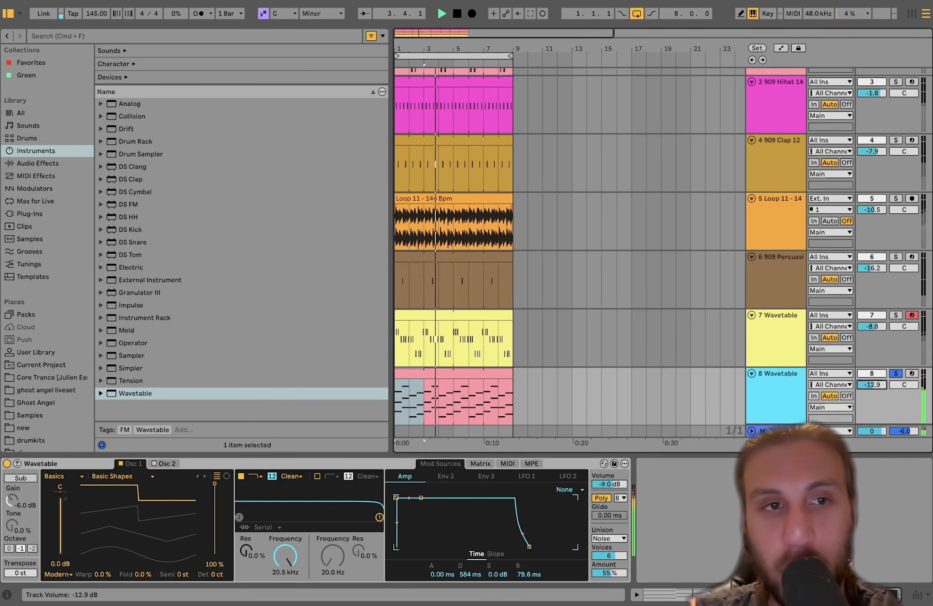
- Add the Reverb audio effect after Wavetable on the chord track
{"action": "left_click", "coordinate": [42, 166]}
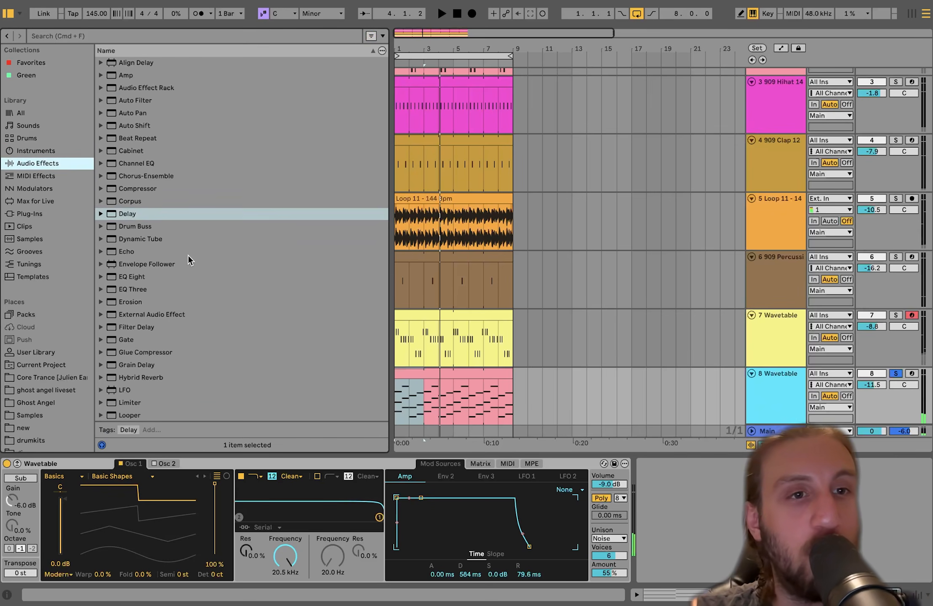
{"action": "scroll", "coordinate": [188, 255], "scroll_direction": "down", "scroll_amount": 5}
{"action": "double_click", "coordinate": [133, 278]}
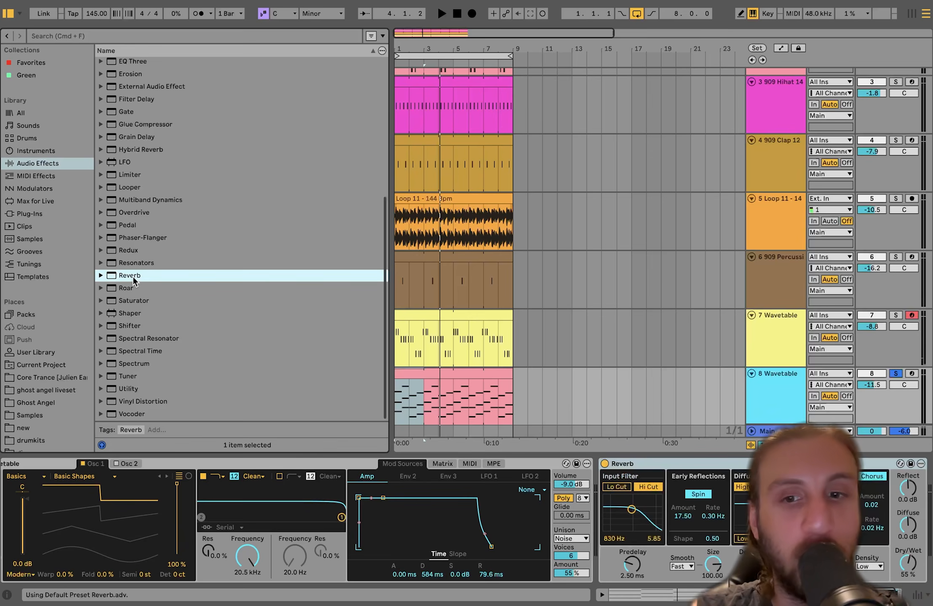
- Unsolo the chord track during playback and lower its volume to -14.6 dB against the full loop
{"action": "key", "text": "space"}
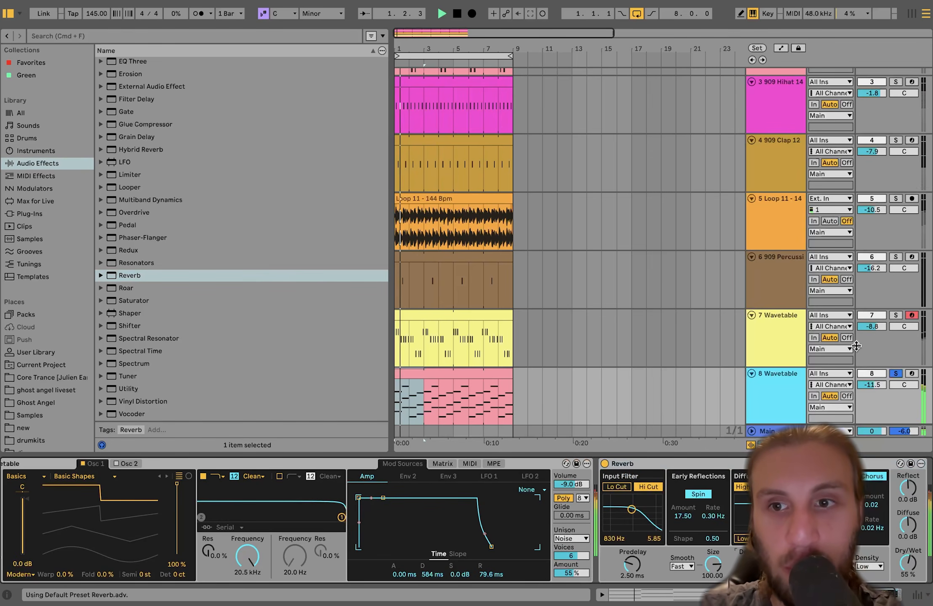
{"action": "left_click", "coordinate": [894, 374]}
{"action": "left_click_drag", "start_coordinate": [873, 385], "coordinate": [873, 398]}
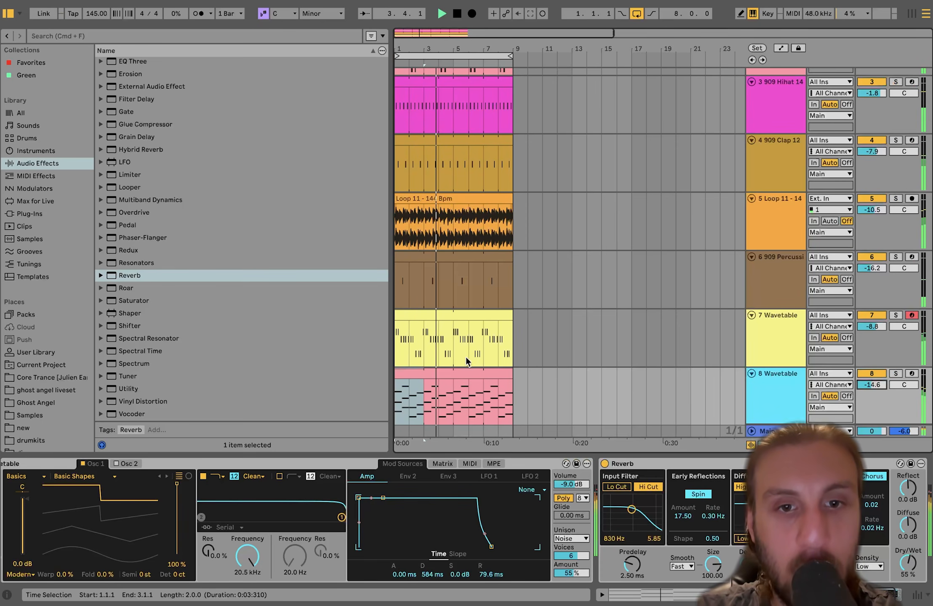
- Transpose all notes of the chord clip on track 8 up one octave
{"action": "double_click", "coordinate": [458, 373]}
{"action": "left_click", "coordinate": [444, 381]}
{"action": "key", "text": "space"}
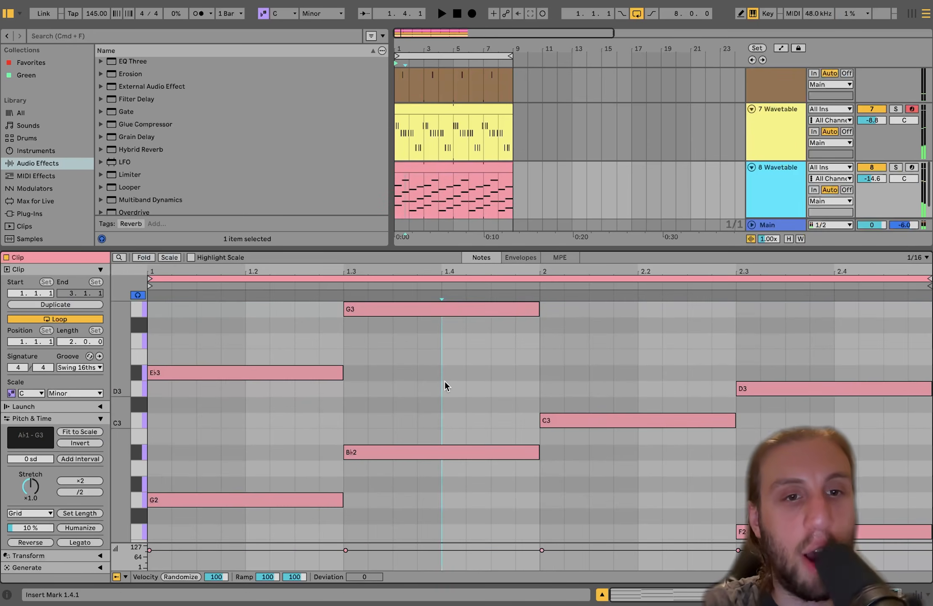
{"action": "key", "text": "super+a"}
{"action": "key", "text": "shift+Up"}
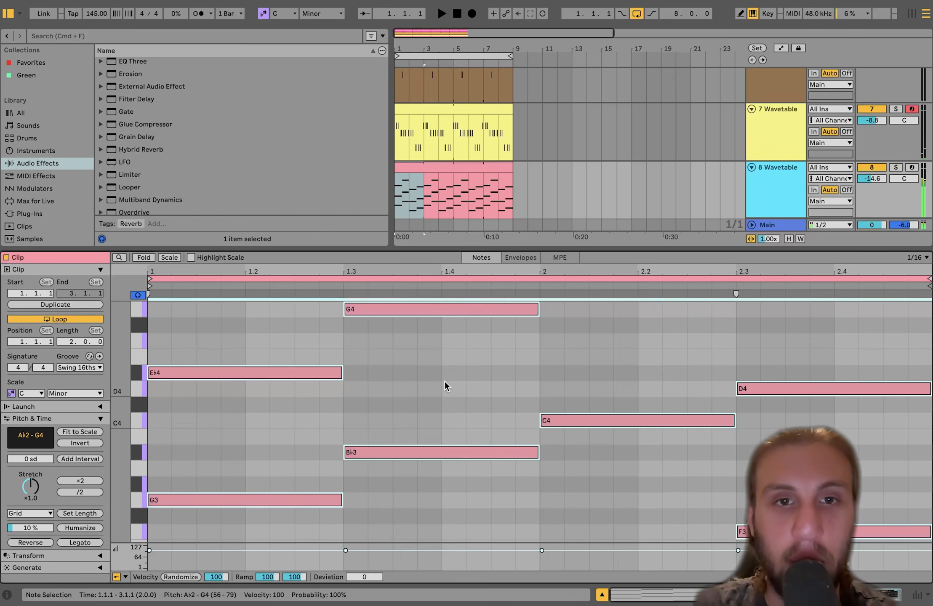
- Play the full loop and lower the chord track's volume to -20.9 dB
{"action": "key", "text": "space"}
{"action": "left_click", "coordinate": [771, 175]}
{"action": "double_click", "coordinate": [771, 176]}
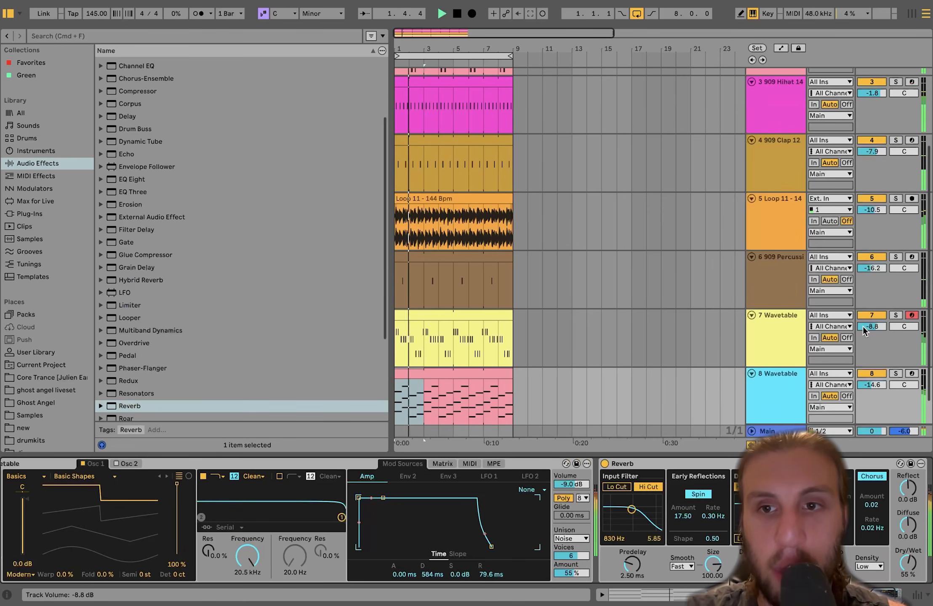
{"action": "left_click_drag", "start_coordinate": [872, 384], "coordinate": [872, 407]}
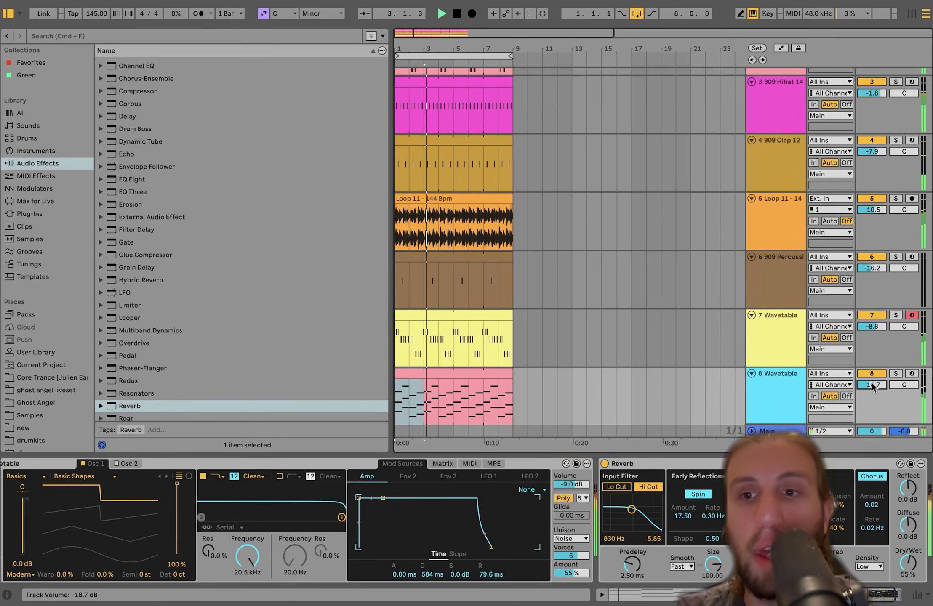
{"action": "key", "text": "space"}
{"action": "key", "text": "b"}
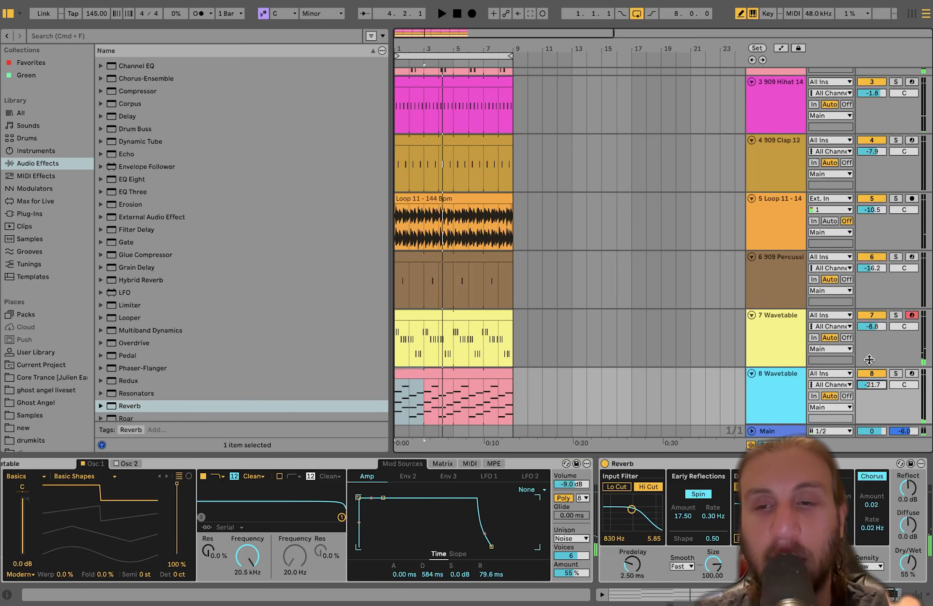
{"action": "key", "text": "space"}
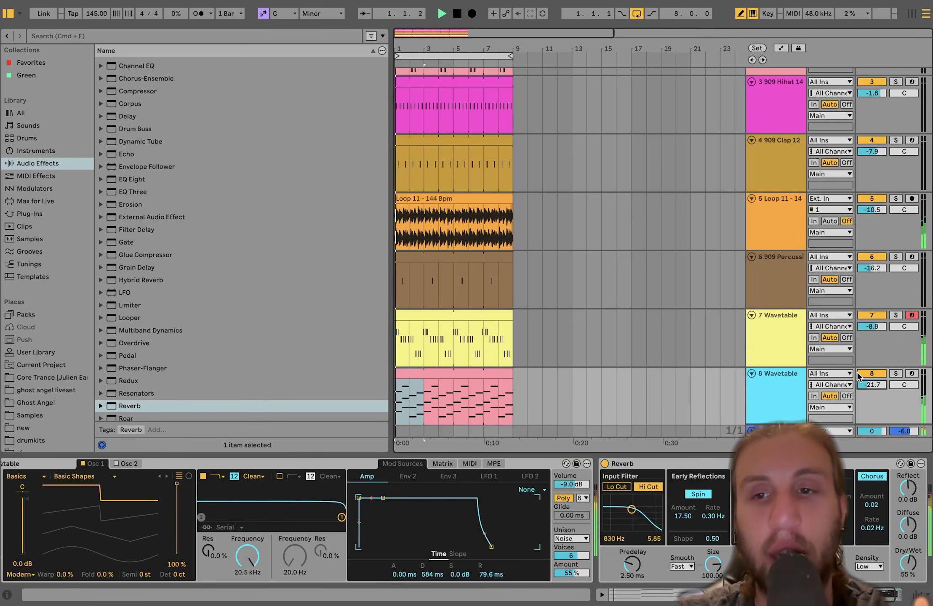
{"action": "left_click_drag", "start_coordinate": [868, 384], "coordinate": [868, 383]}
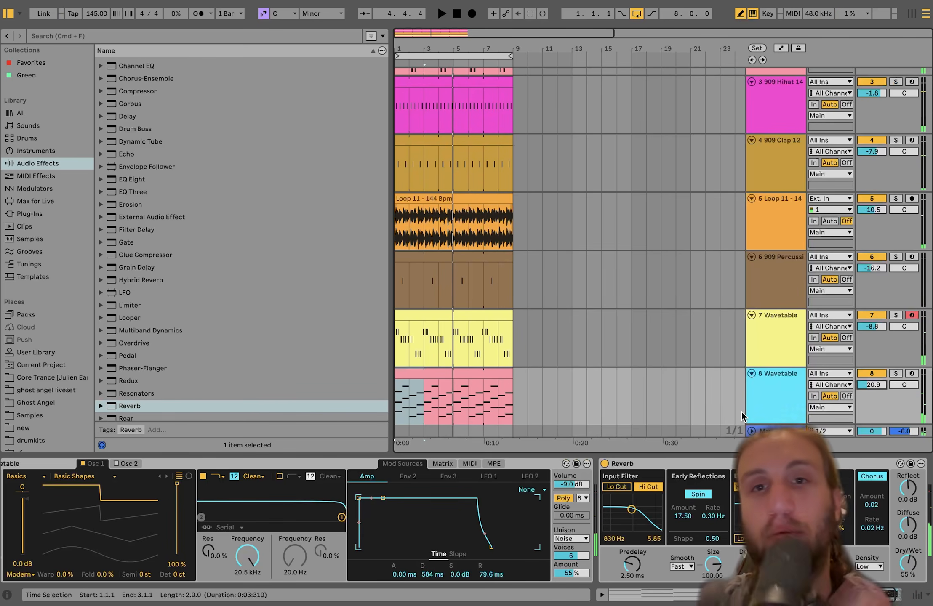
- Review the arrangement's tracks, open the Core Trance sample pack folder and list the projects in its Ableton Templates subfolder
{"action": "scroll", "coordinate": [741, 332], "scroll_direction": "up", "scroll_amount": 3}
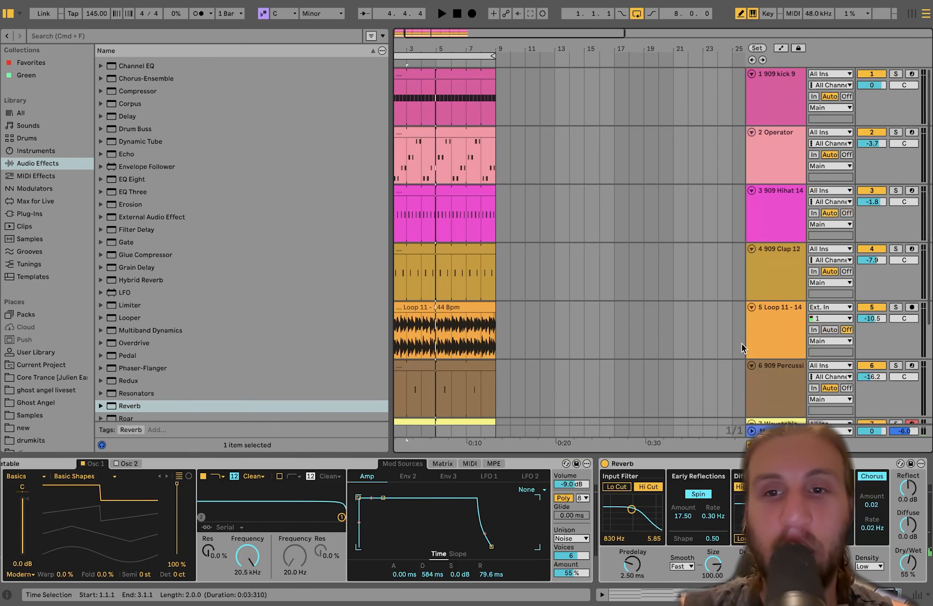
{"action": "scroll", "coordinate": [455, 273], "scroll_direction": "down", "scroll_amount": 5}
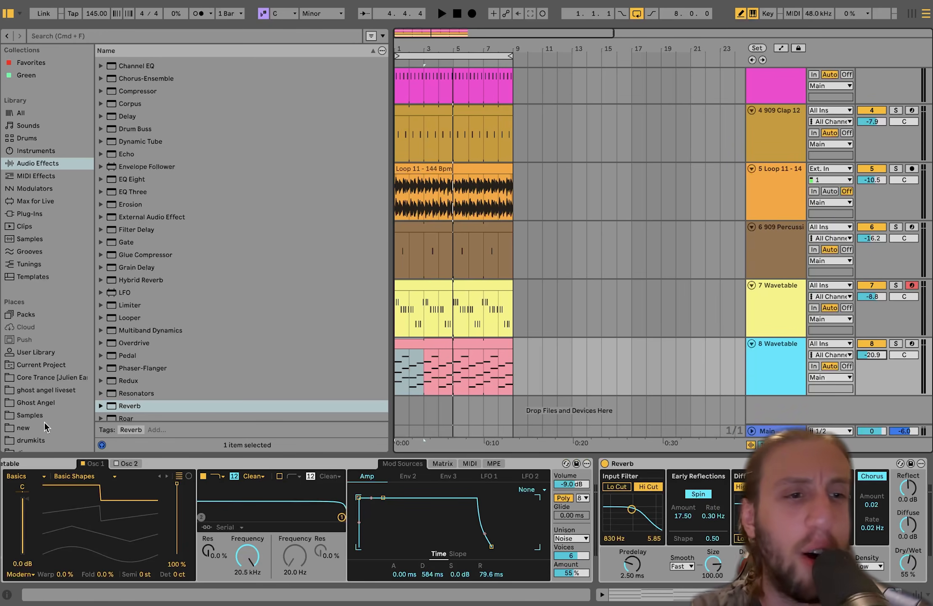
{"action": "left_click", "coordinate": [39, 377]}
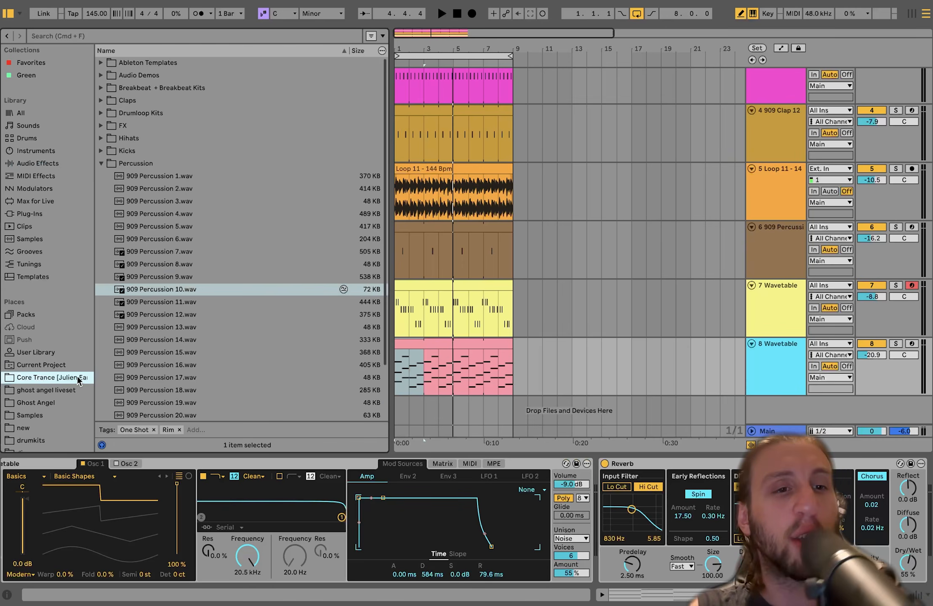
{"action": "left_click", "coordinate": [77, 376]}
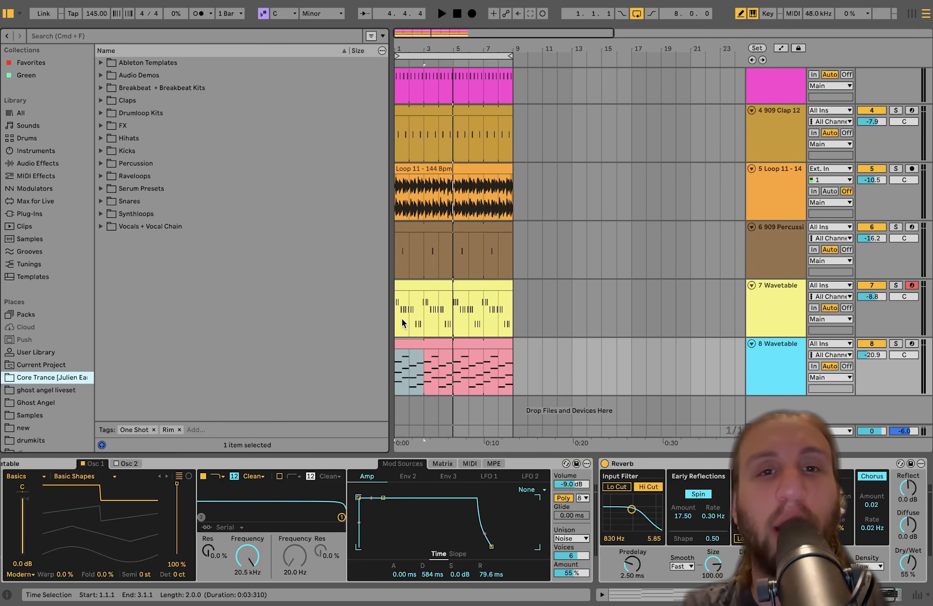
{"action": "scroll", "coordinate": [402, 323], "scroll_direction": "up", "scroll_amount": 5}
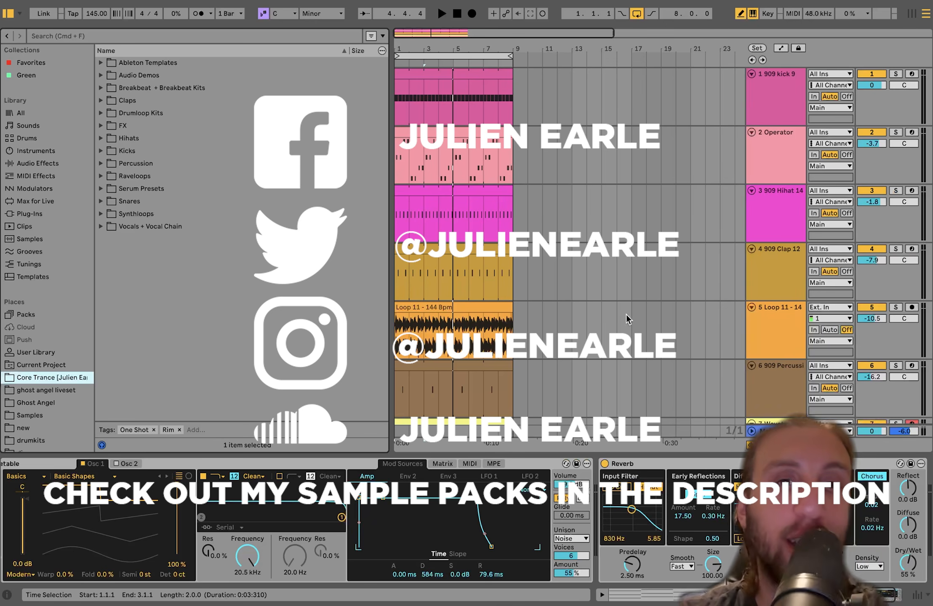
{"action": "scroll", "coordinate": [487, 216], "scroll_direction": "down", "scroll_amount": 5}
{"action": "scroll", "coordinate": [487, 218], "scroll_direction": "up", "scroll_amount": 5}
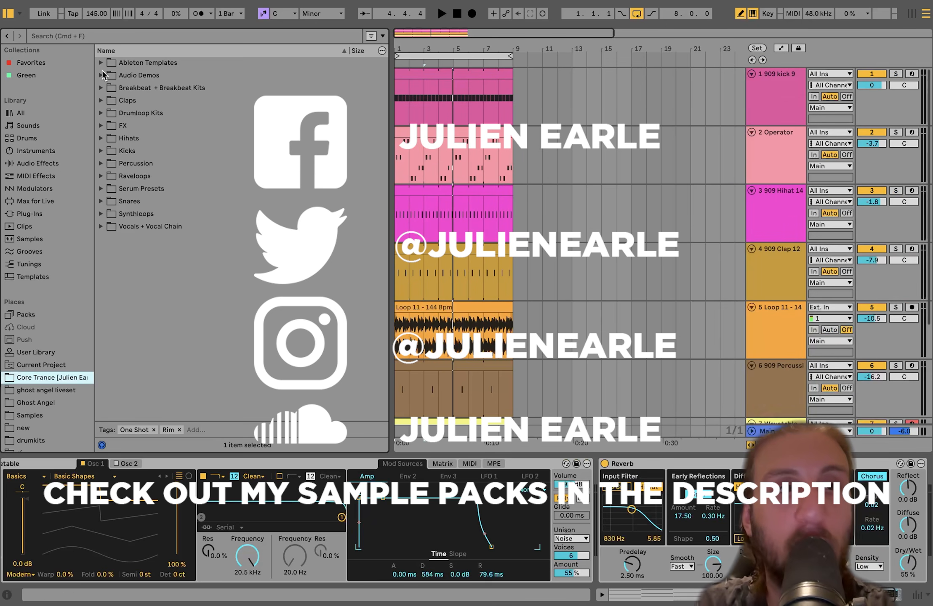
{"action": "left_click", "coordinate": [101, 63]}
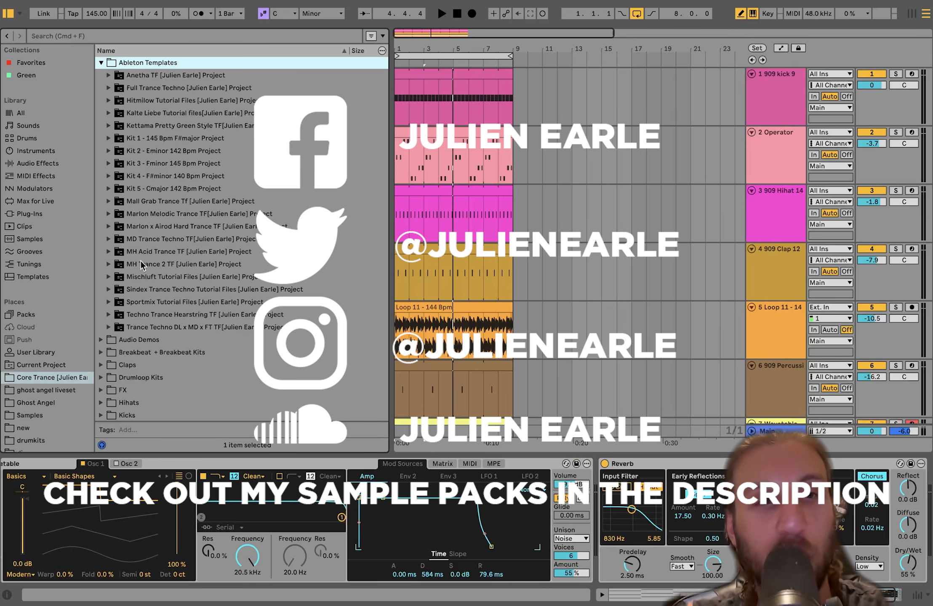